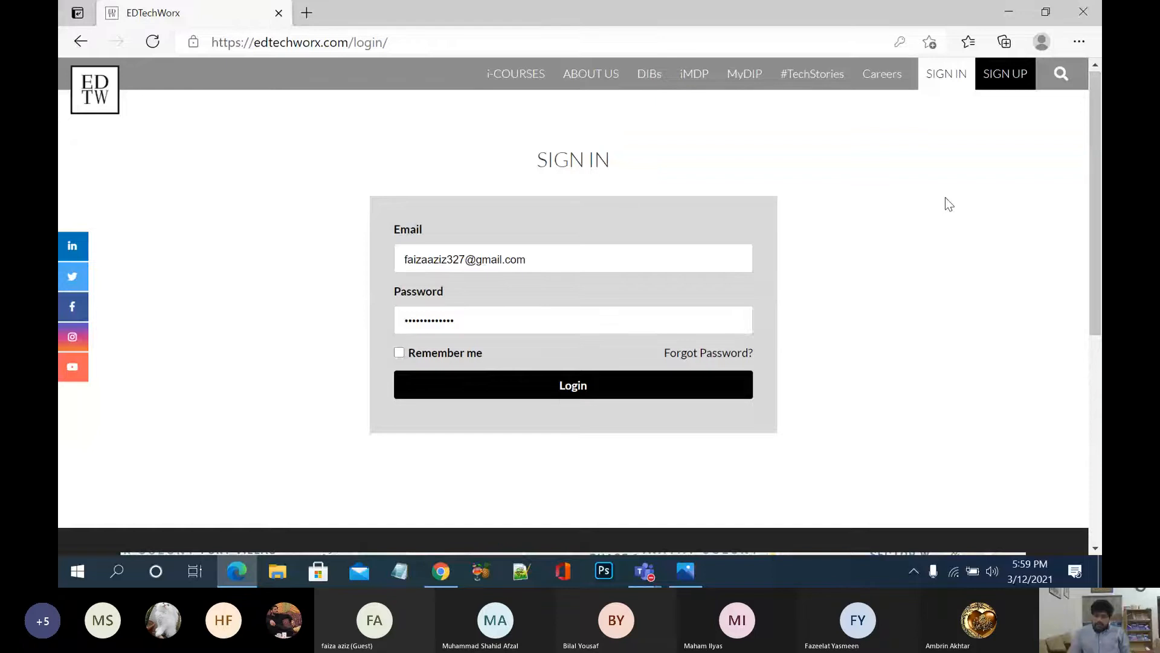
Step: Request a password reset email for a saved account address, then return to the Sign In page
click(710, 358)
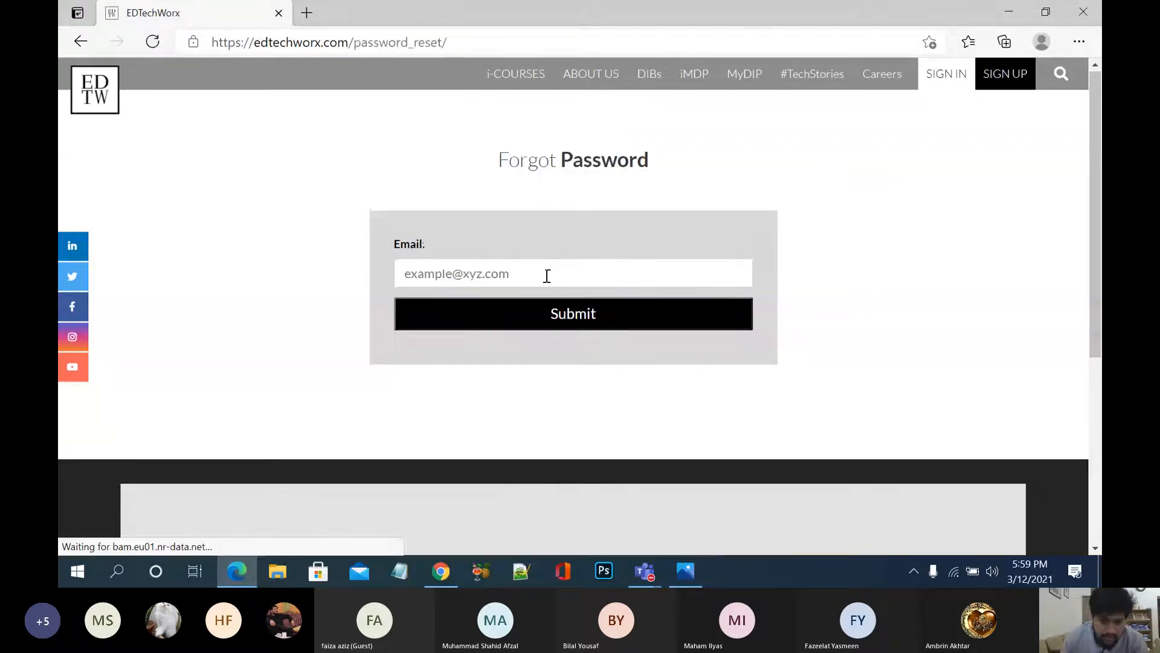
click(547, 275)
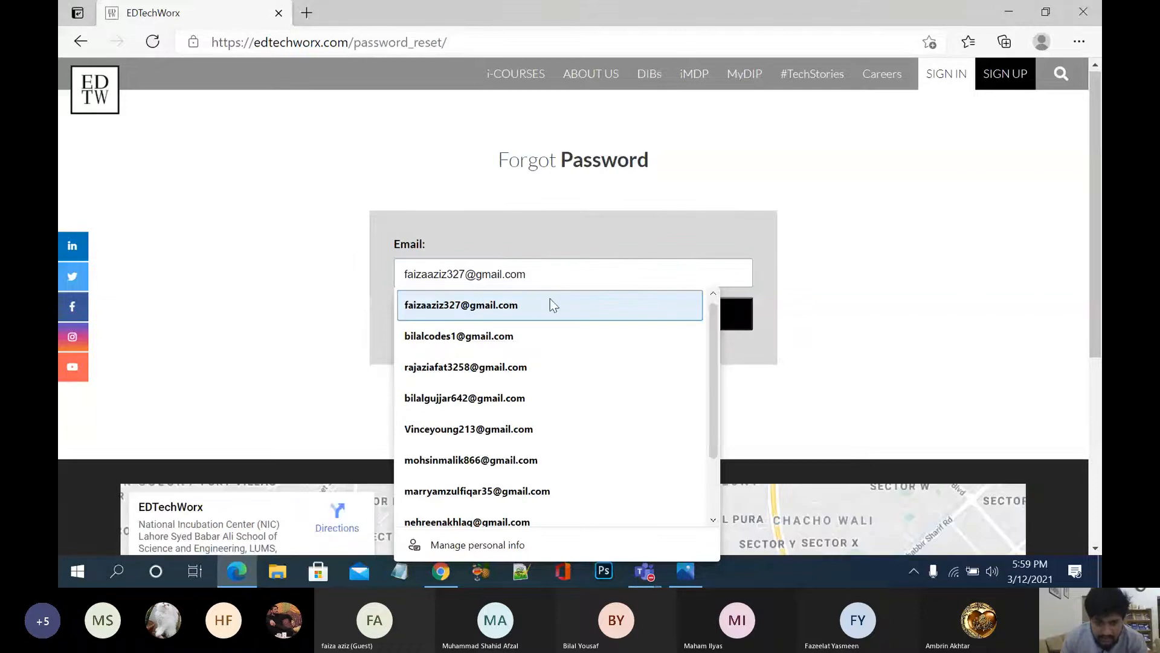
click(535, 371)
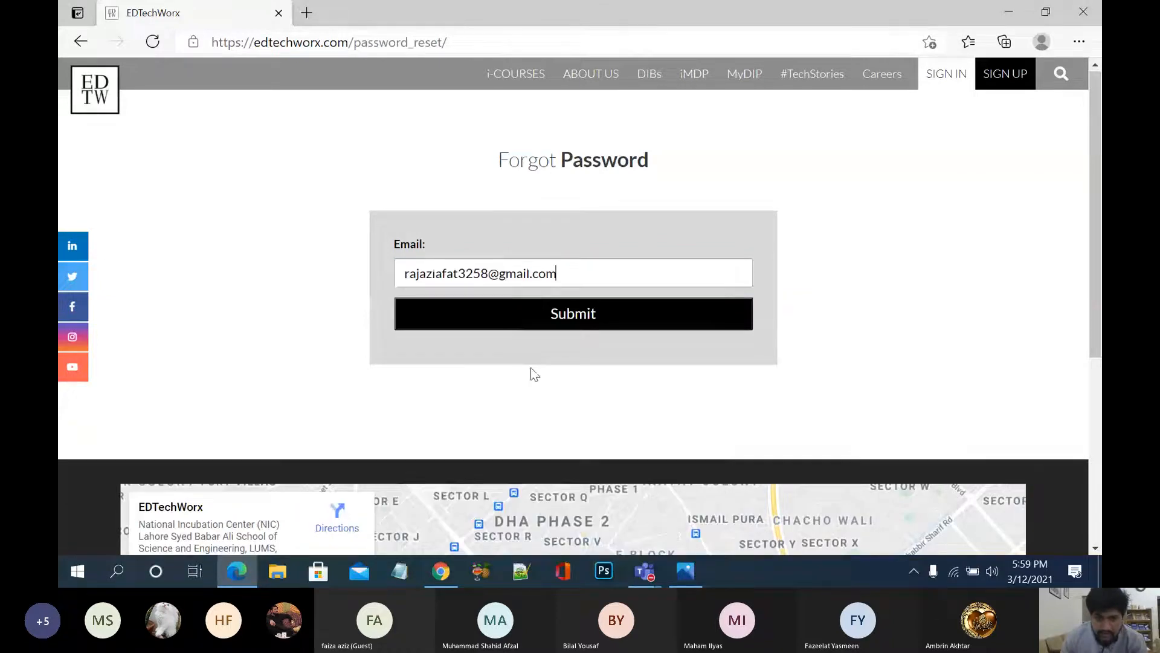
click(590, 313)
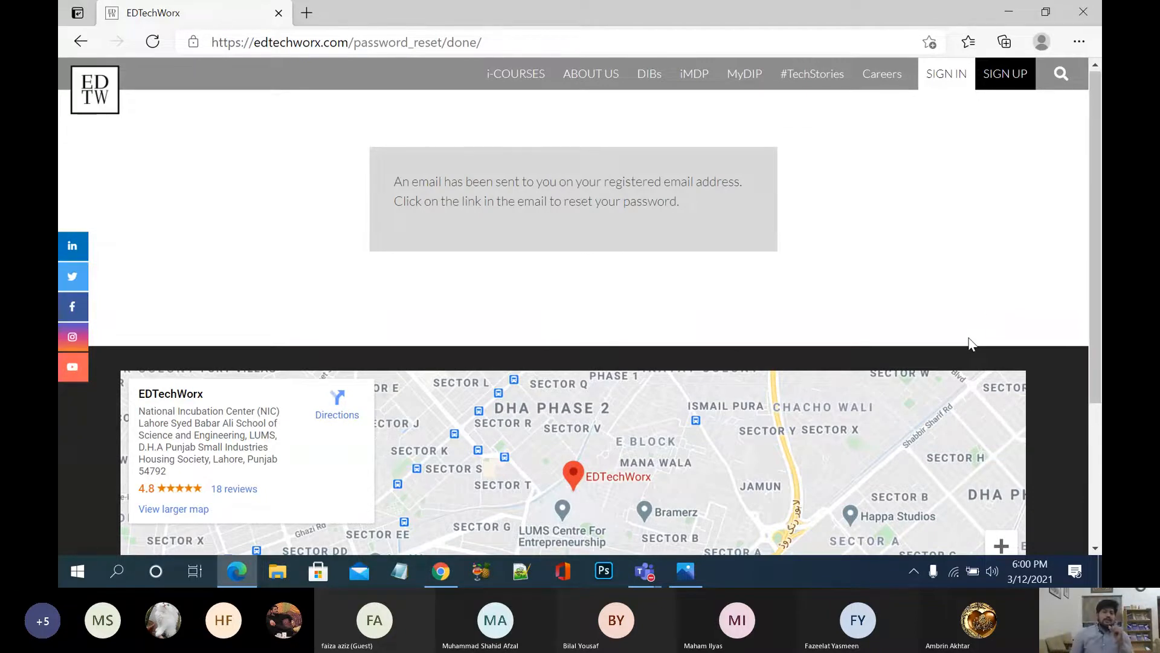
click(939, 75)
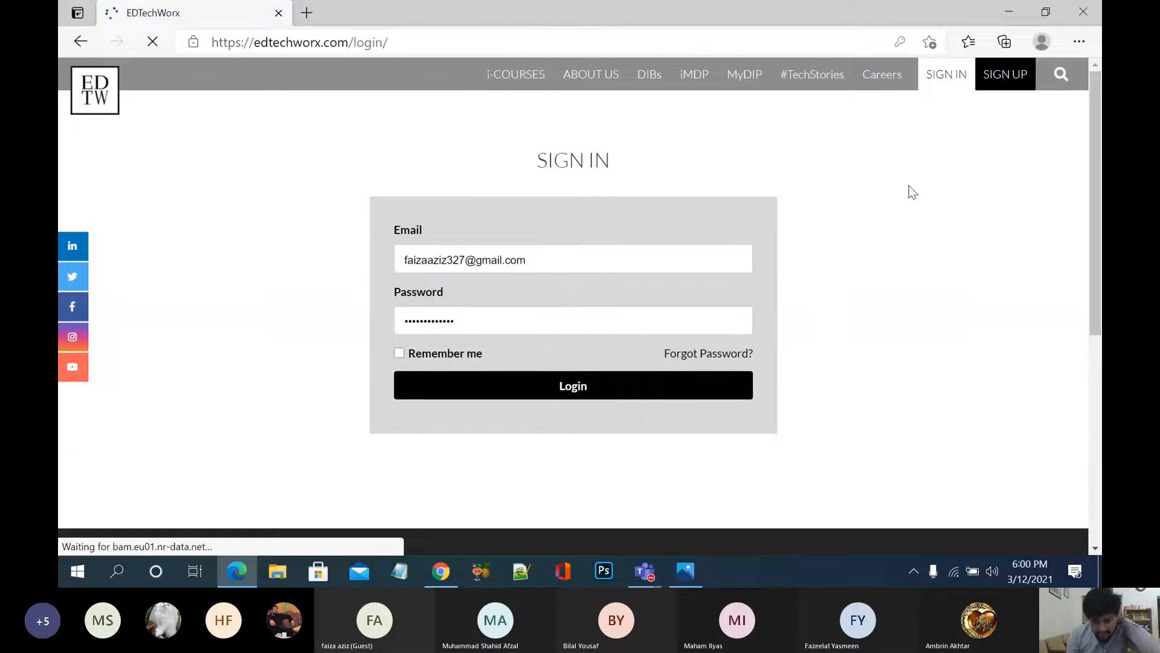
Step: Log in with the saved student credentials and start the active Technical Batch 2 course
click(596, 253)
click(619, 237)
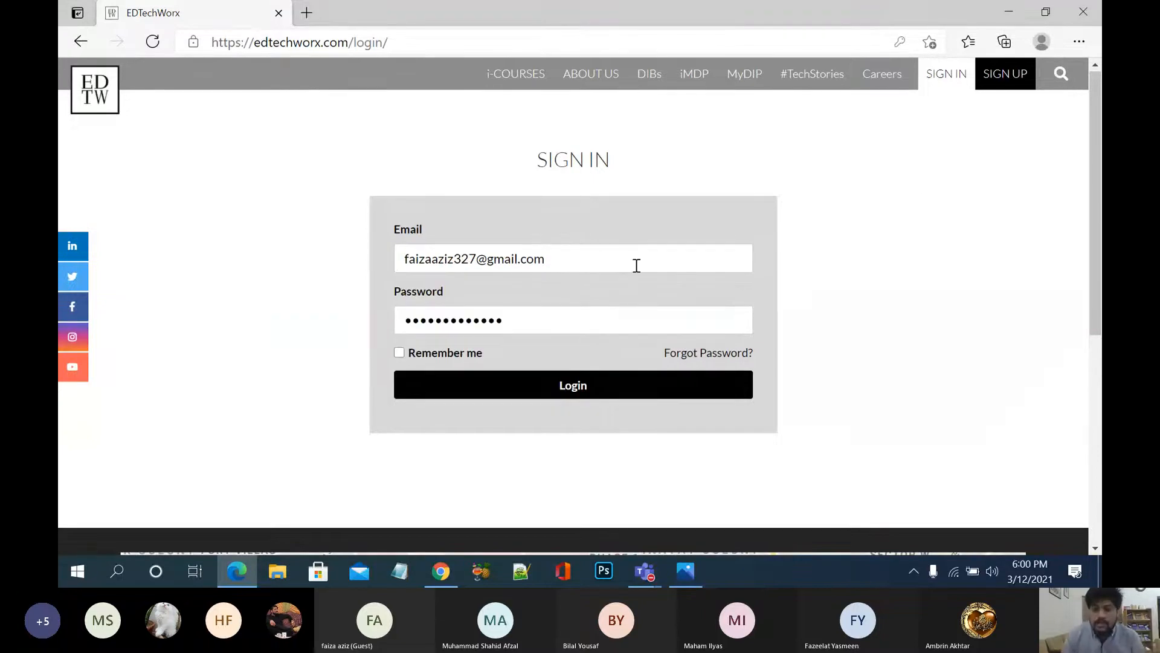
click(596, 311)
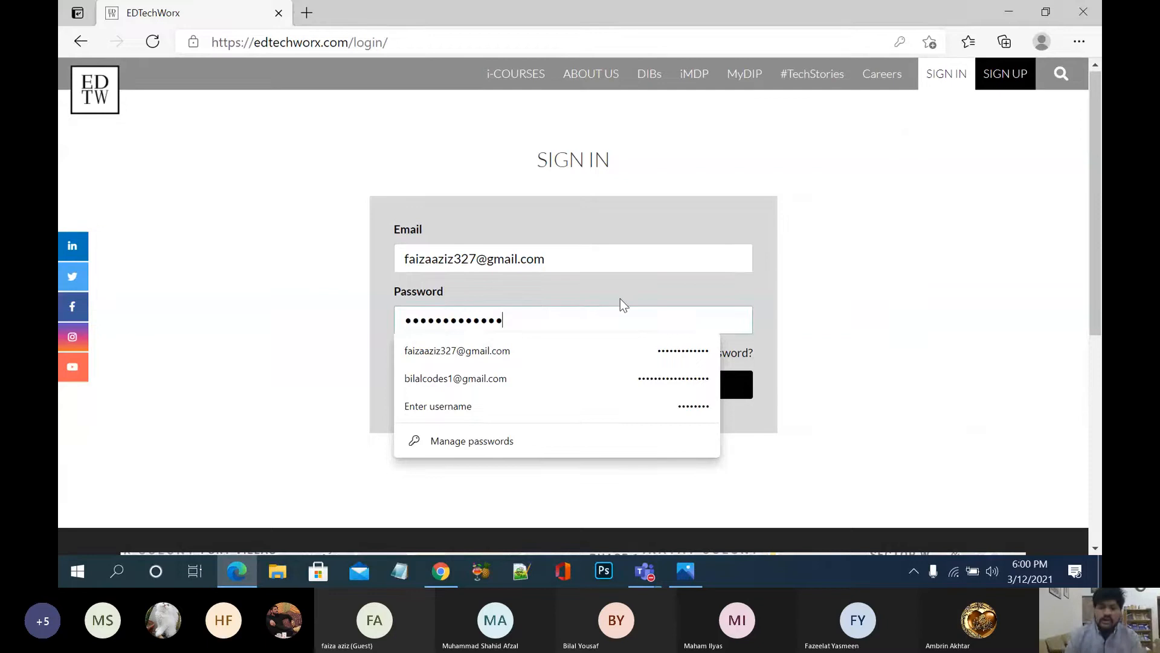
click(620, 299)
click(589, 387)
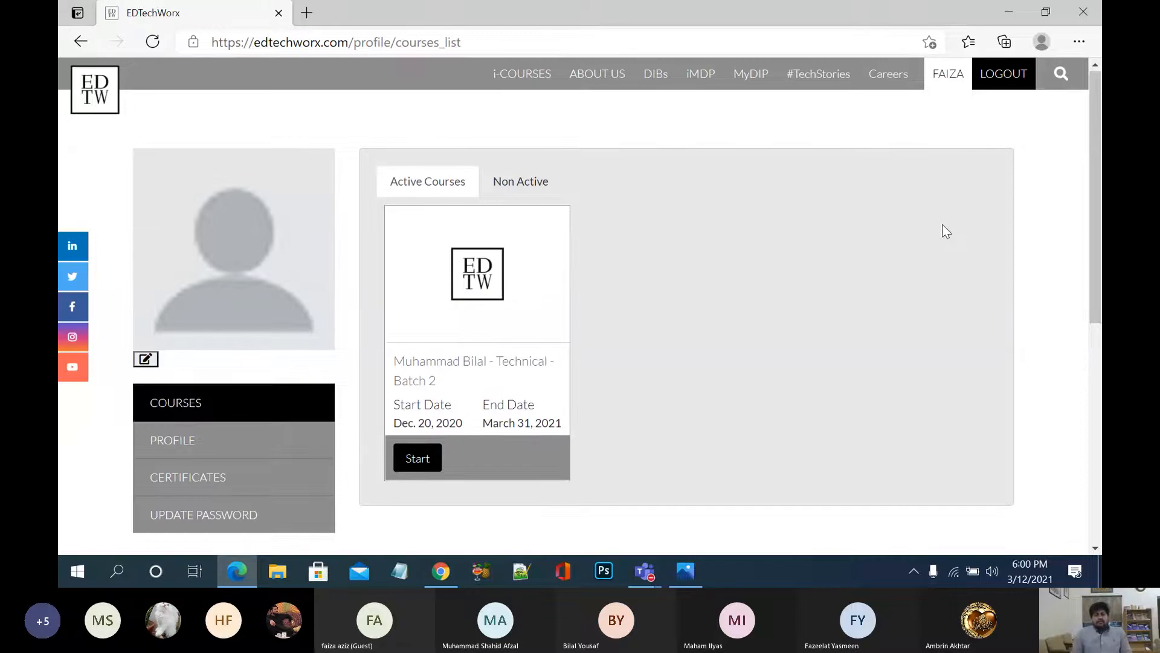
click(423, 462)
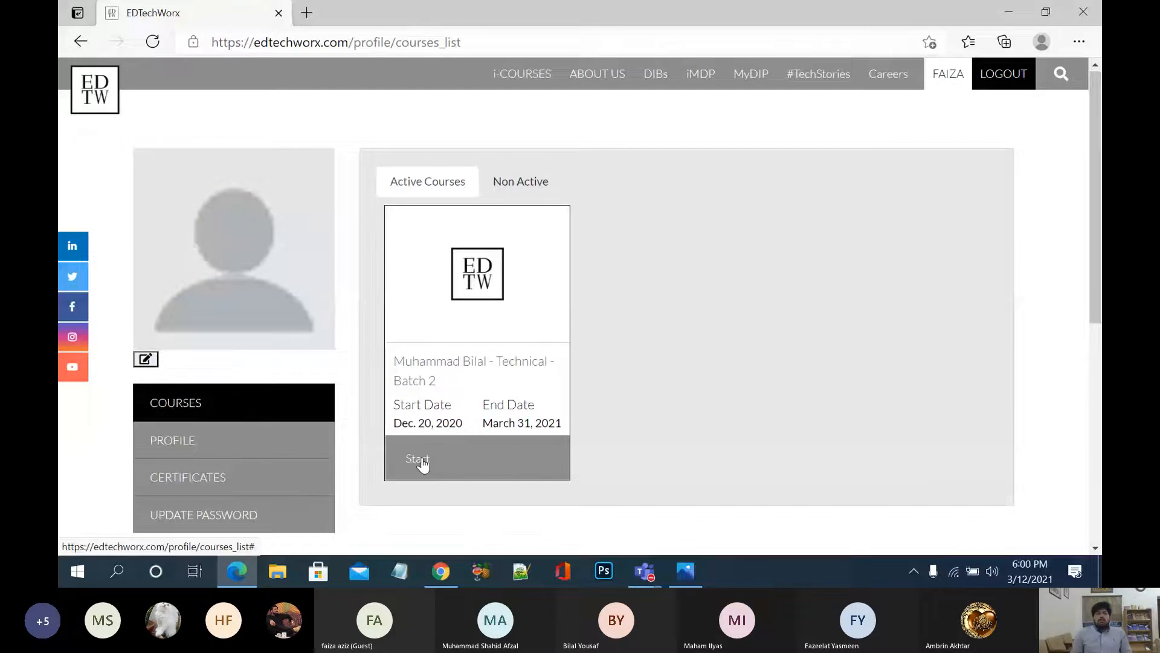
click(423, 463)
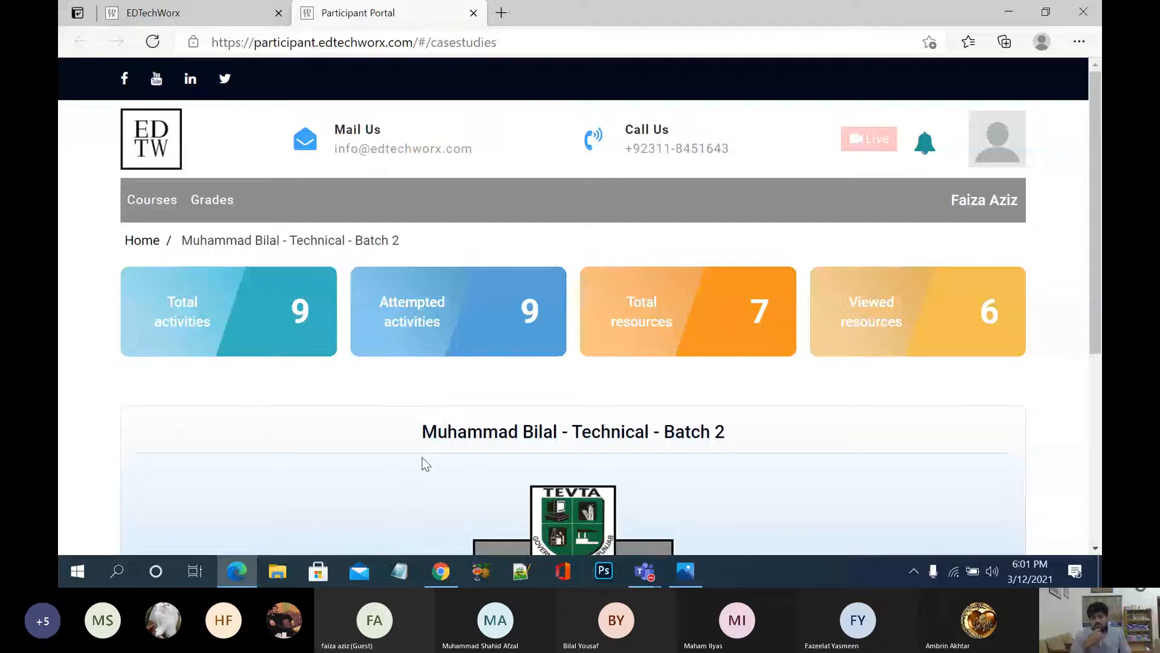
Step: Scroll to the Technical card, check the WordPress login window in Chrome, and come back
scroll(422, 460, down, 3)
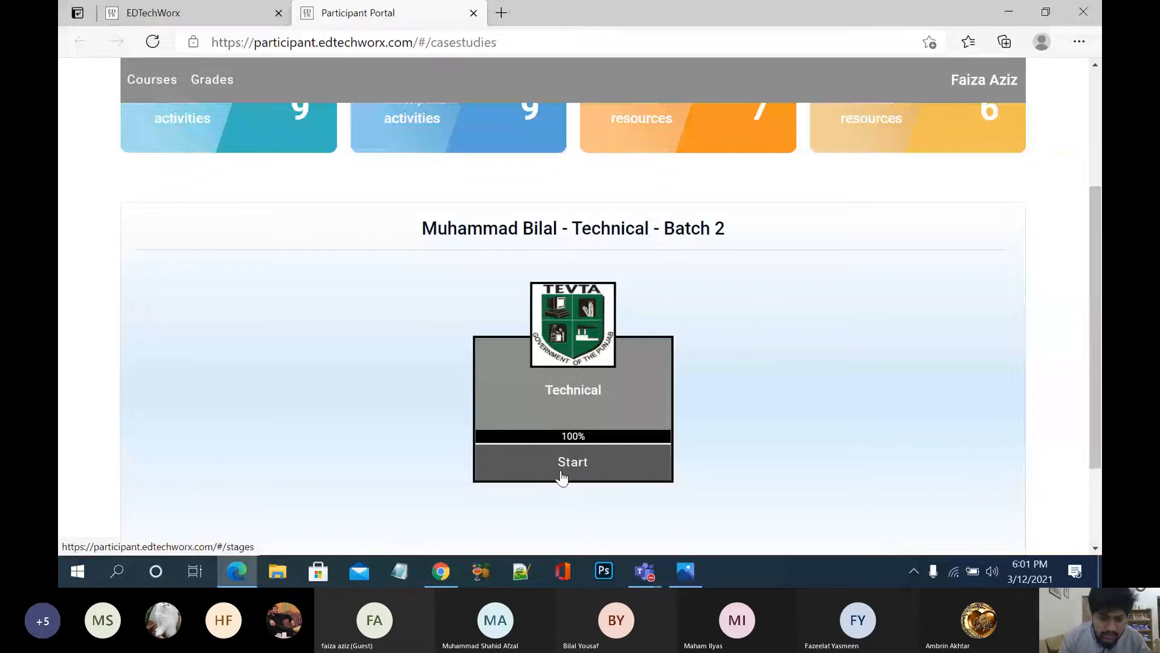
key(alt+Tab)
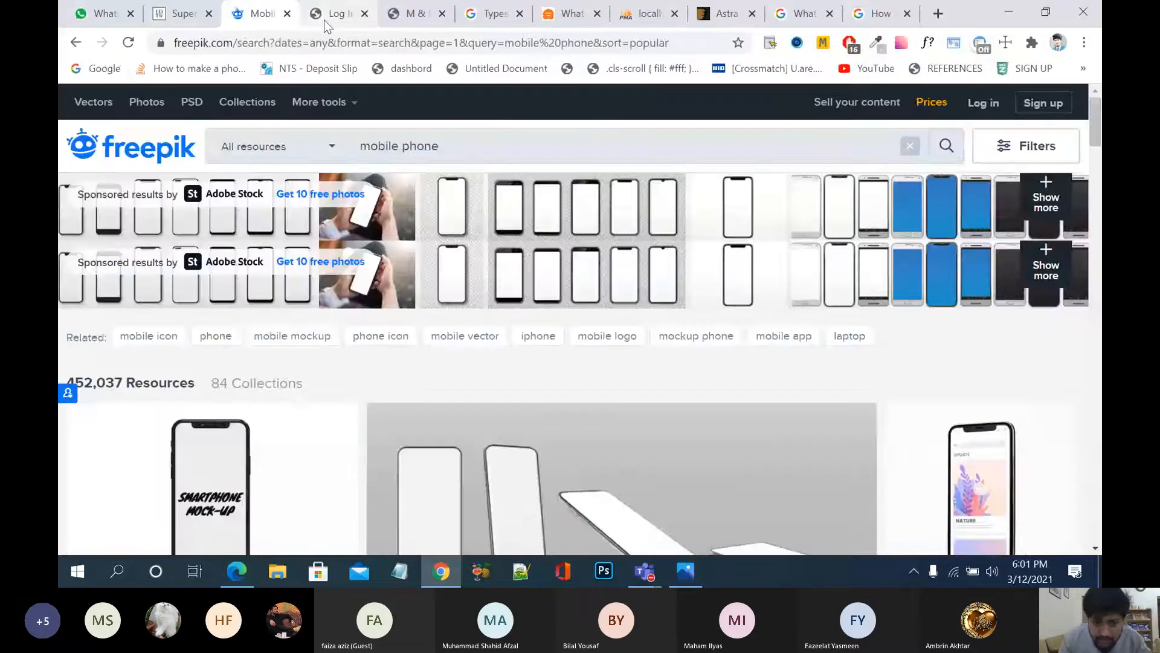
click(321, 15)
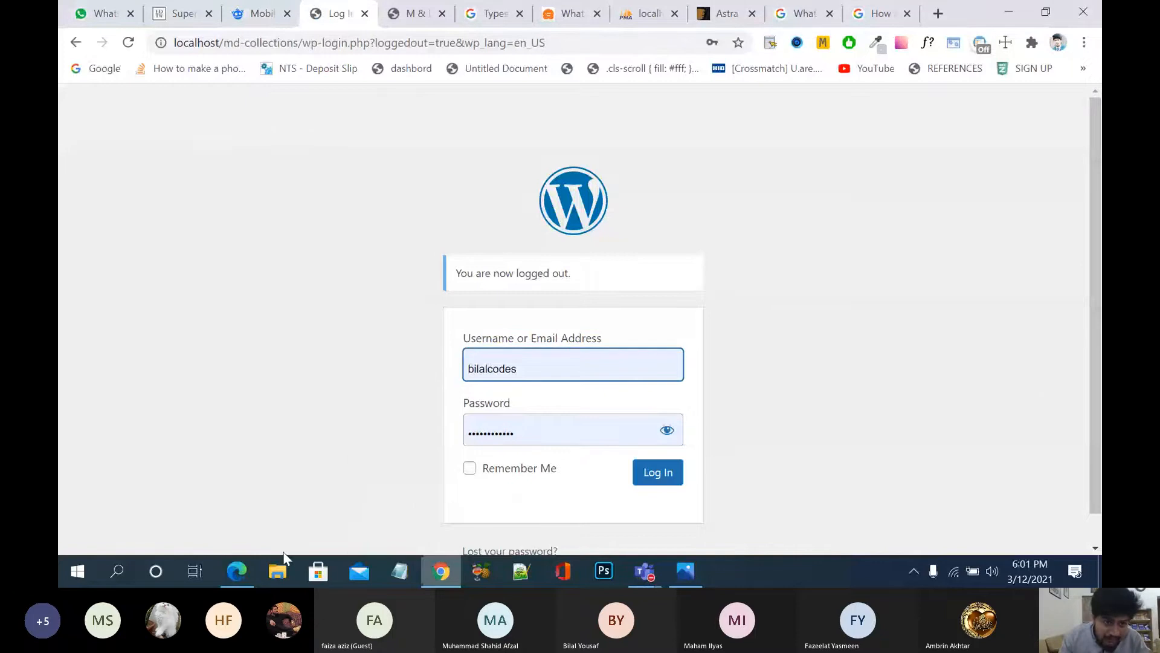
key(alt+Tab)
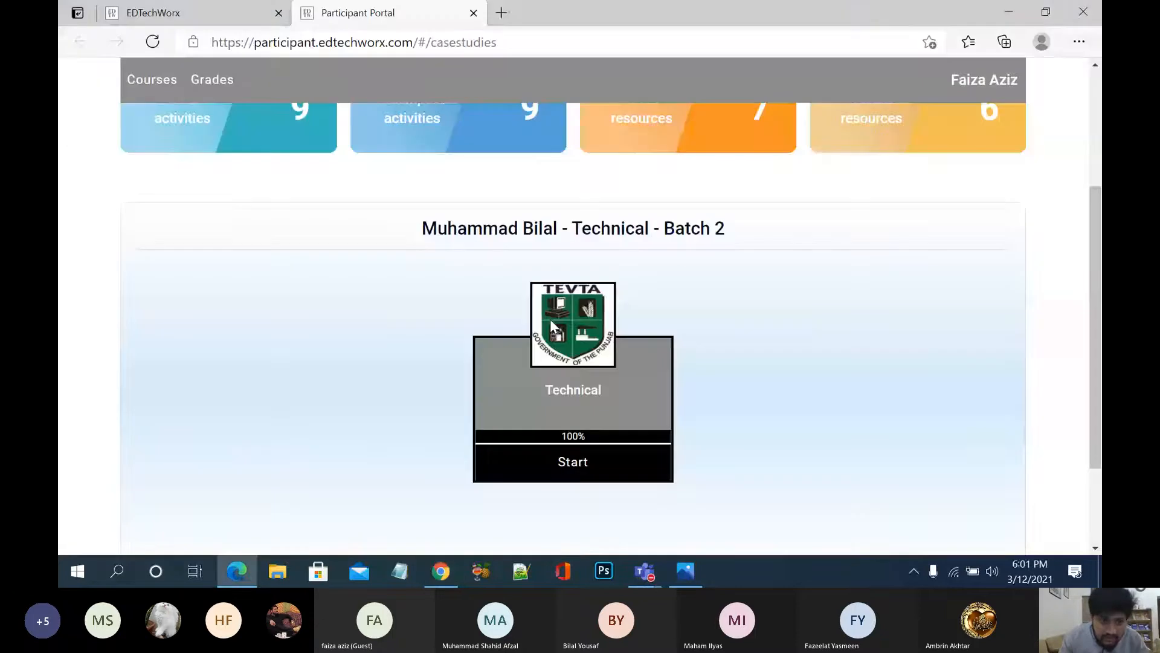
scroll(550, 318, down, 1)
Step: Start the Technical stage and open the Wordpress Assignment answers
click(568, 405)
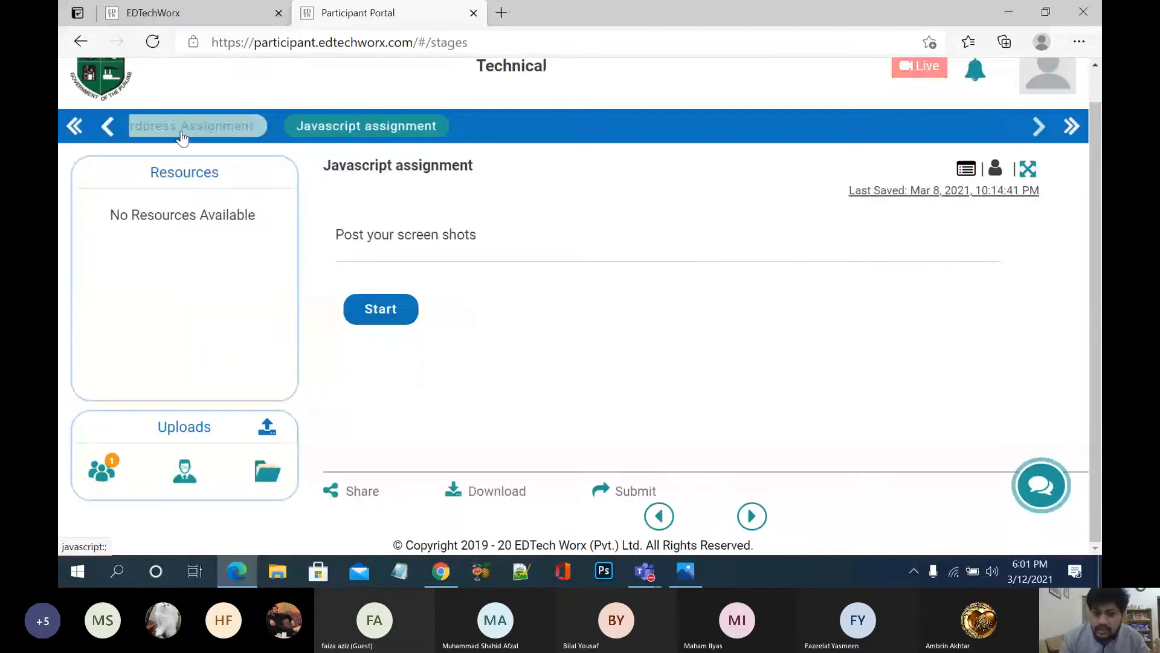
click(241, 125)
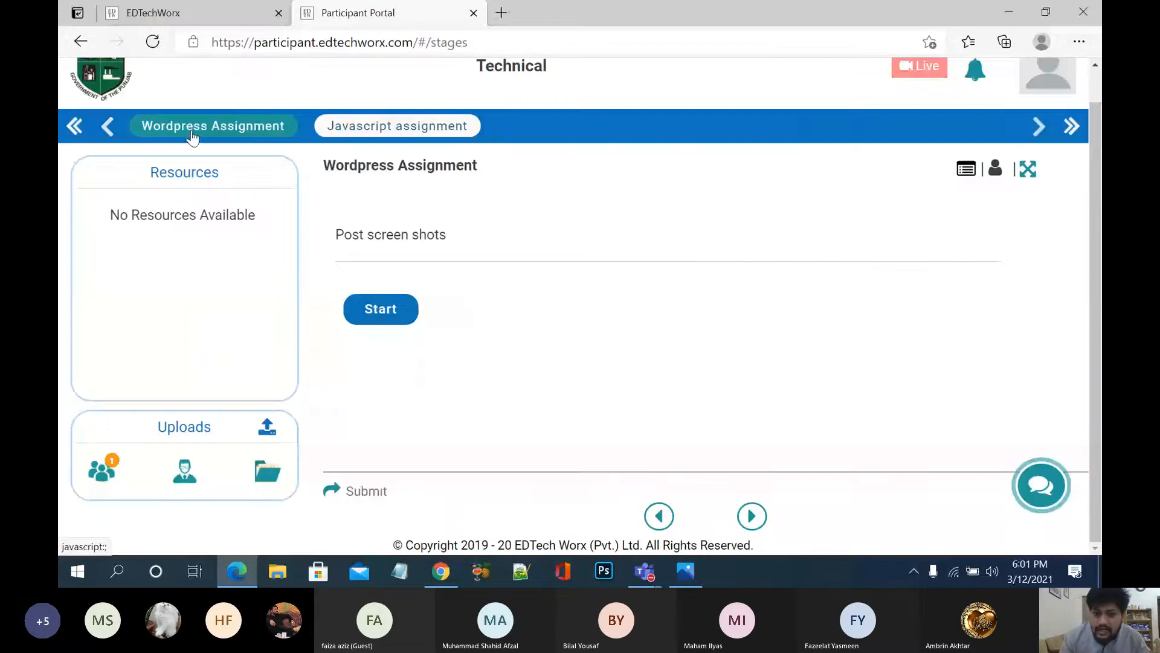
click(381, 310)
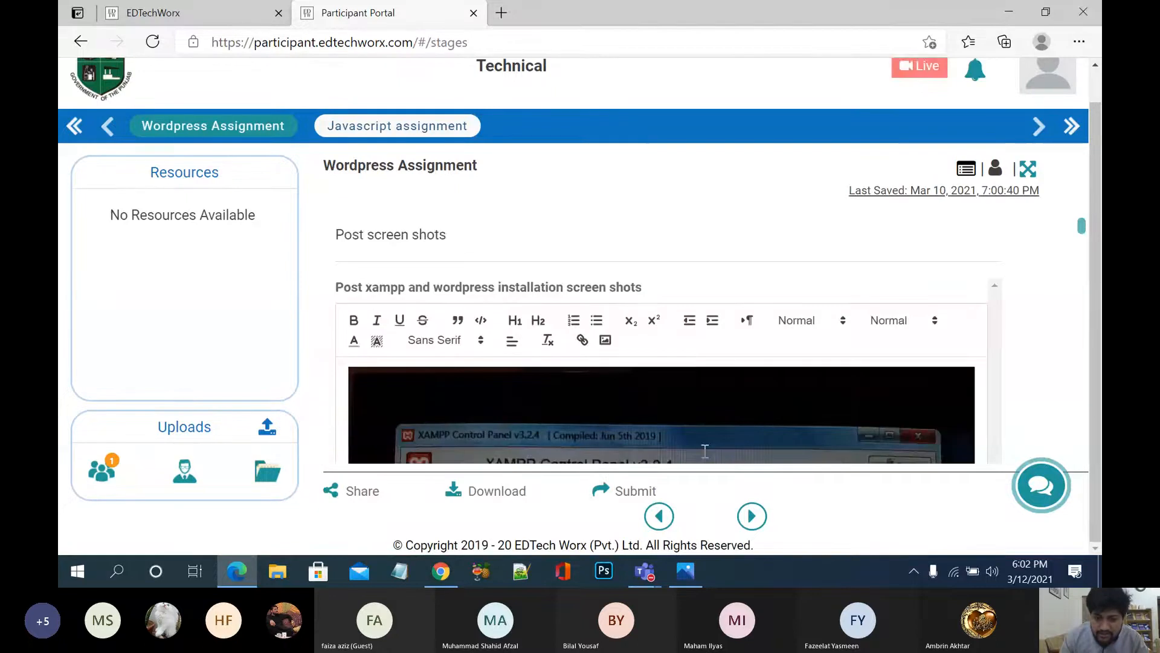
Step: Scroll through the full Wordpress Assignment answers
scroll(712, 395, down, 2)
scroll(712, 394, down, 5)
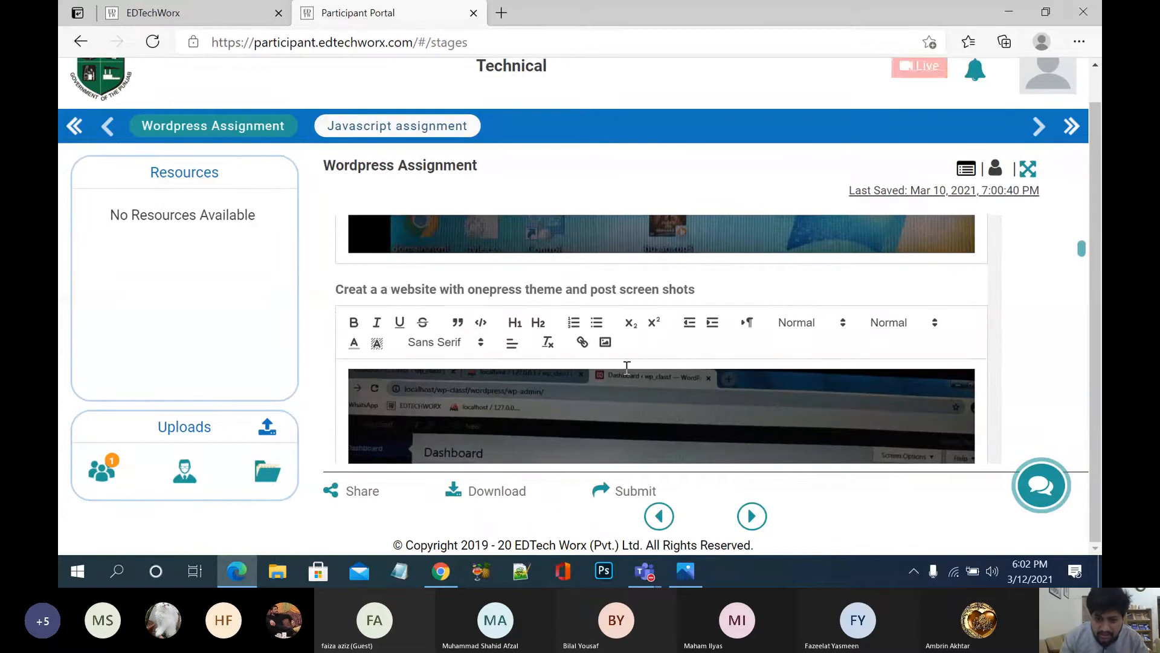
scroll(626, 367, down, 3)
scroll(627, 368, down, 3)
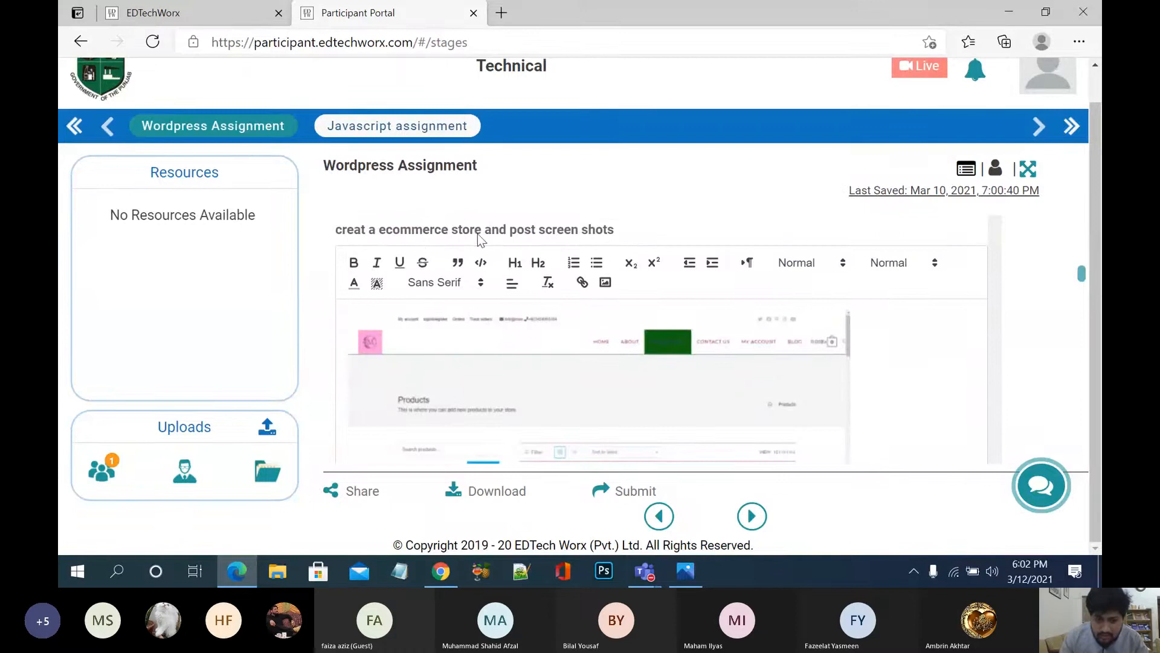
scroll(601, 367, down, 3)
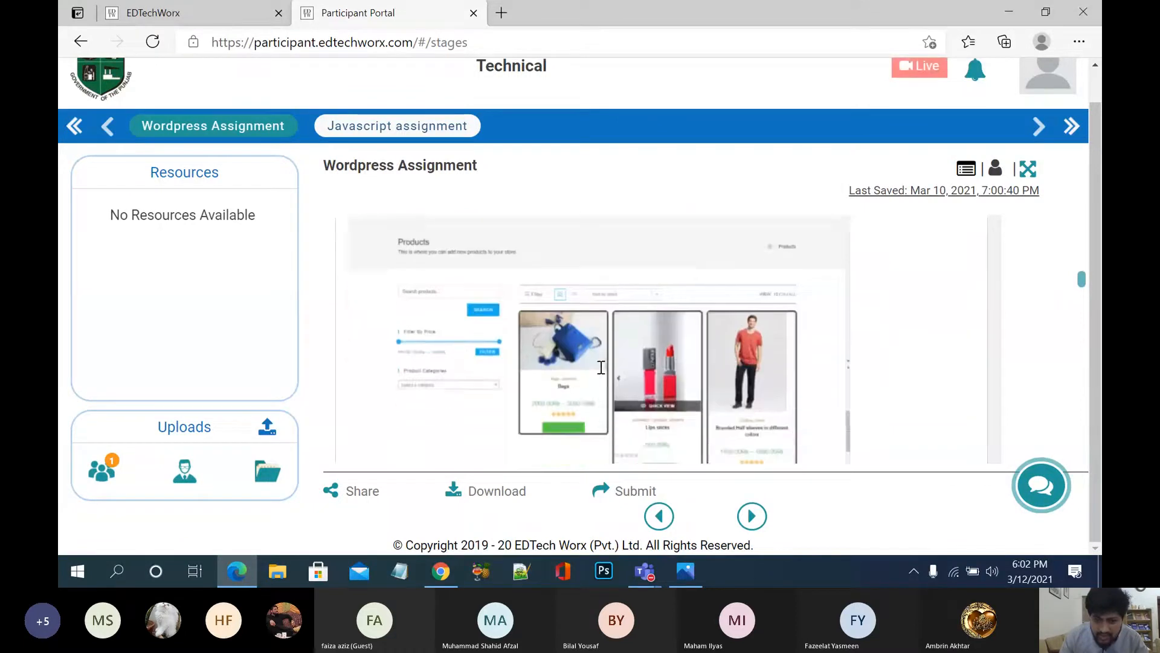
scroll(601, 367, down, 1)
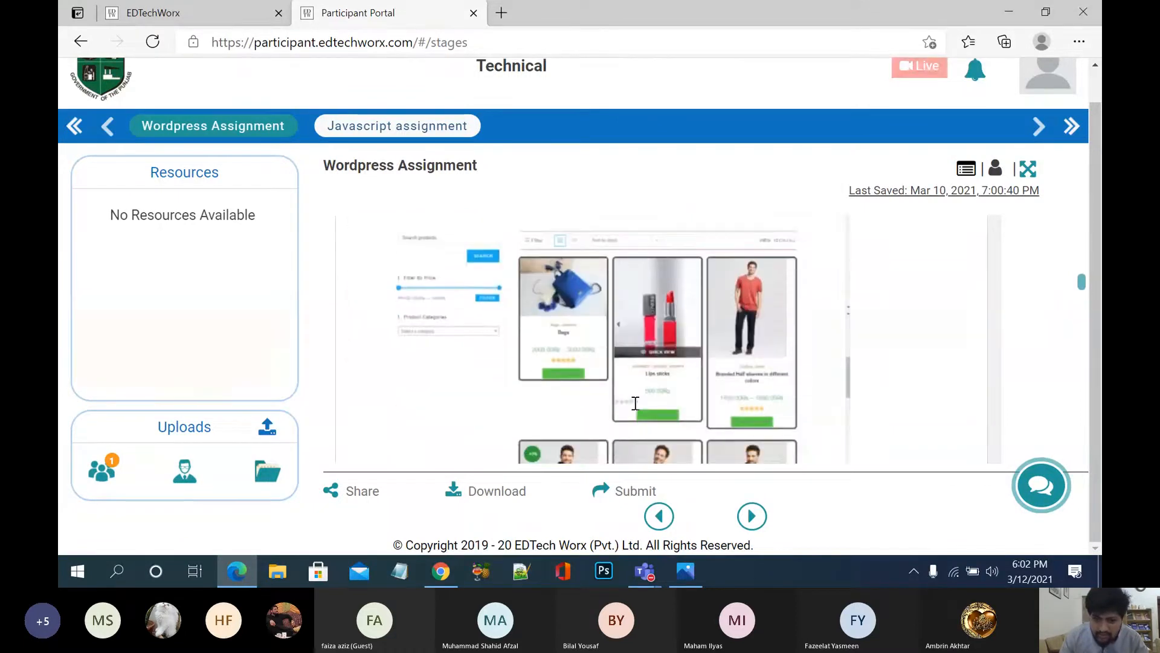
scroll(635, 403, down, 4)
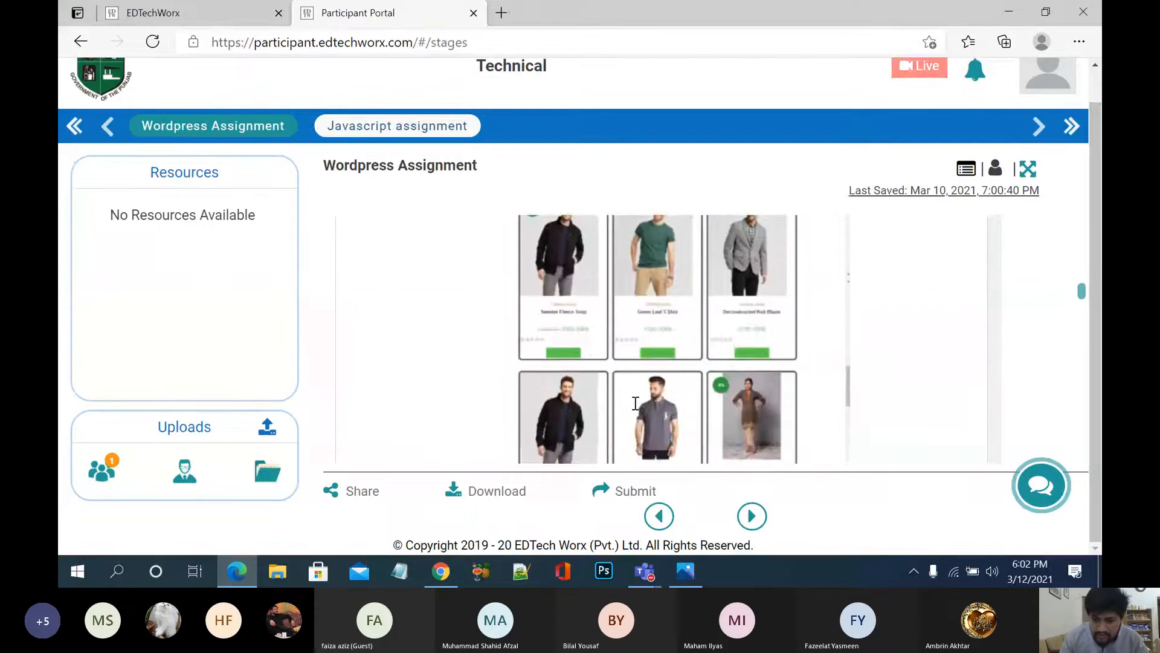
scroll(635, 403, down, 1)
scroll(635, 403, down, 4)
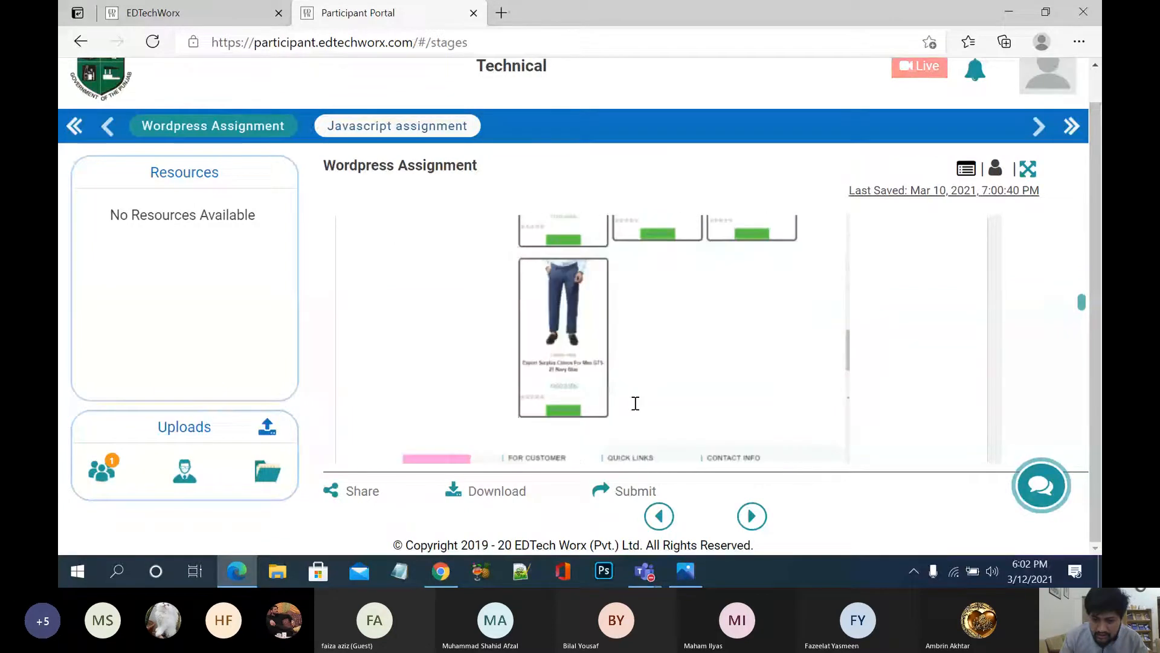
scroll(635, 403, down, 12)
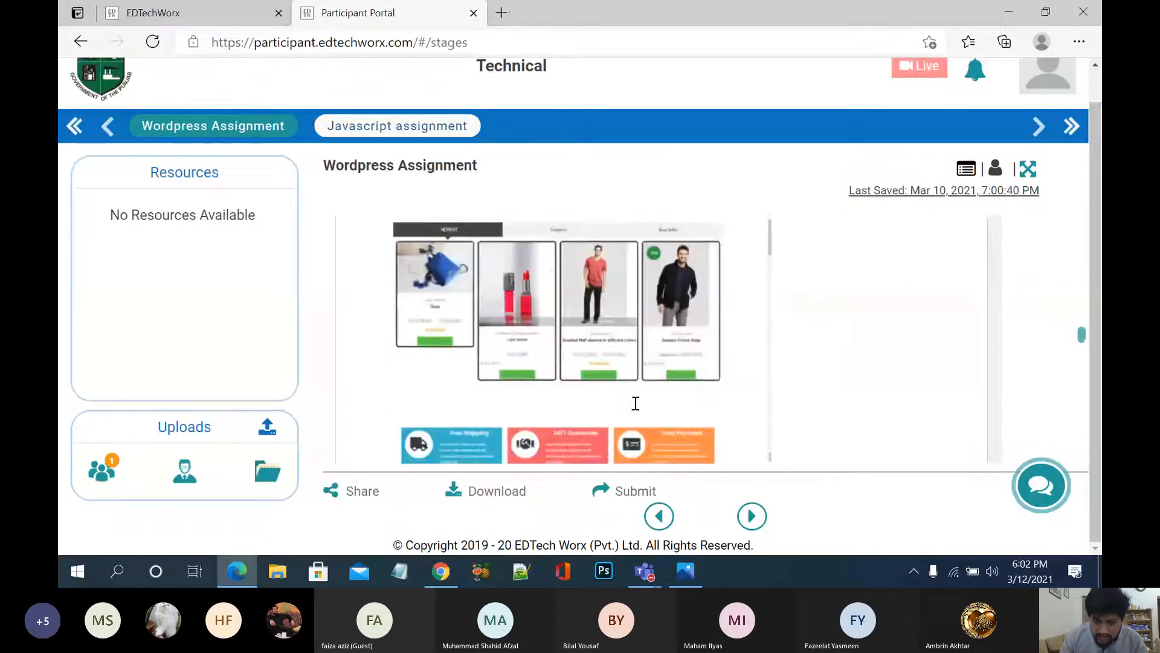
scroll(635, 403, down, 10)
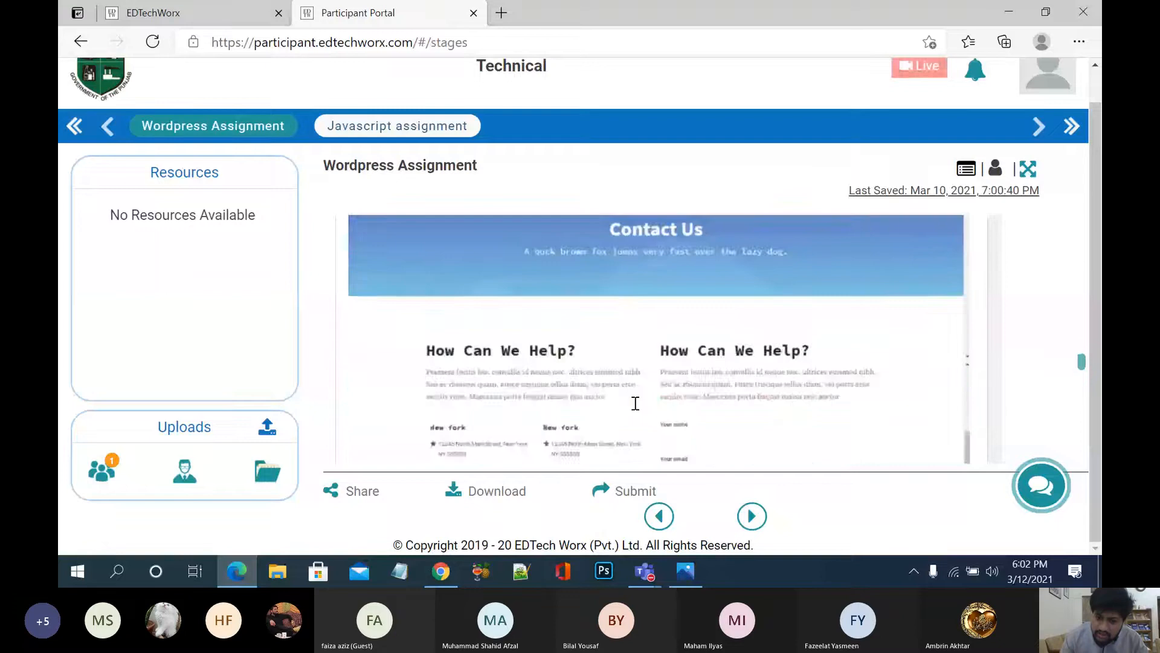
scroll(635, 403, down, 5)
scroll(636, 403, down, 5)
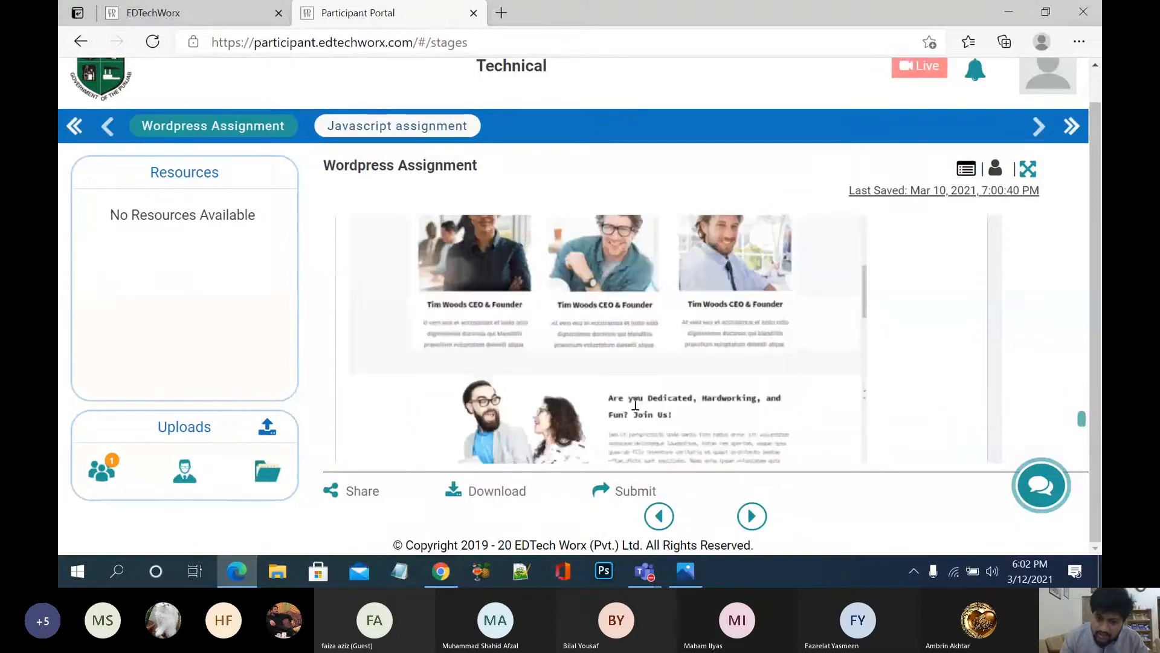
scroll(636, 404, down, 3)
scroll(636, 404, down, 3)
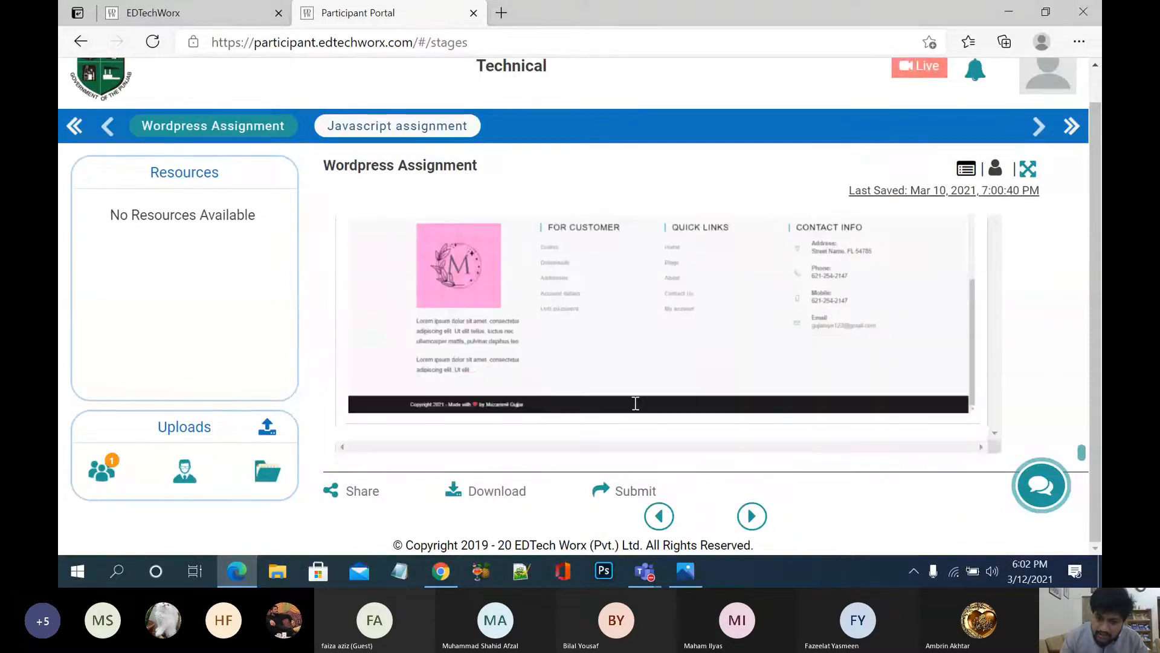
scroll(635, 402, down, 2)
scroll(636, 403, up, 15)
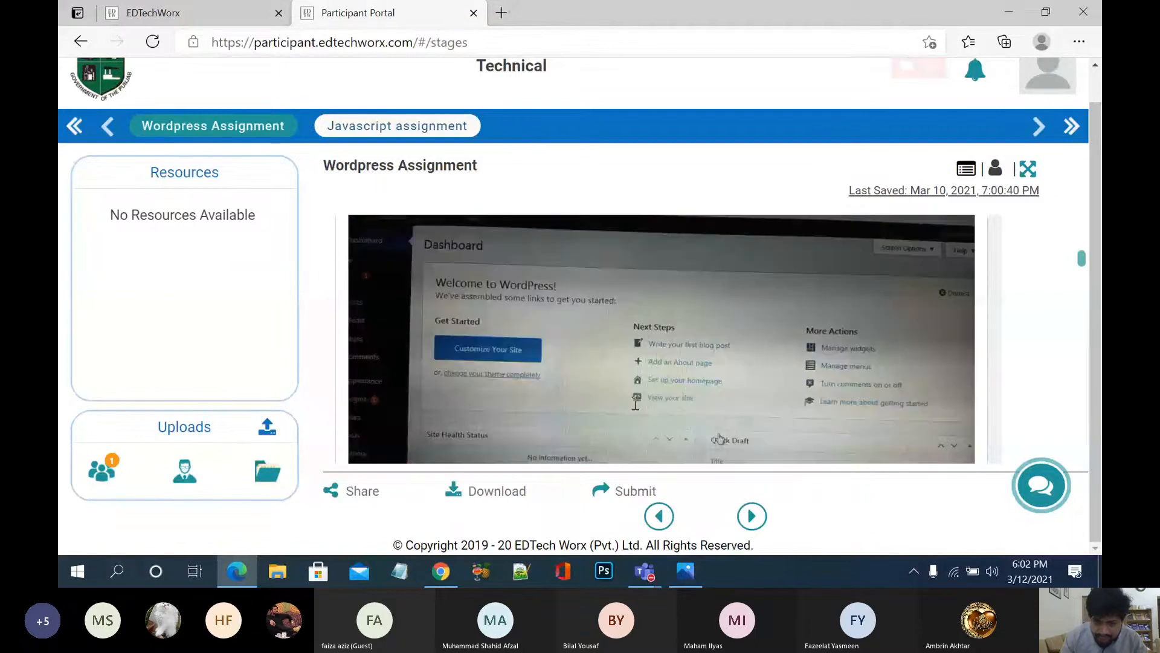
scroll(440, 235, up, 5)
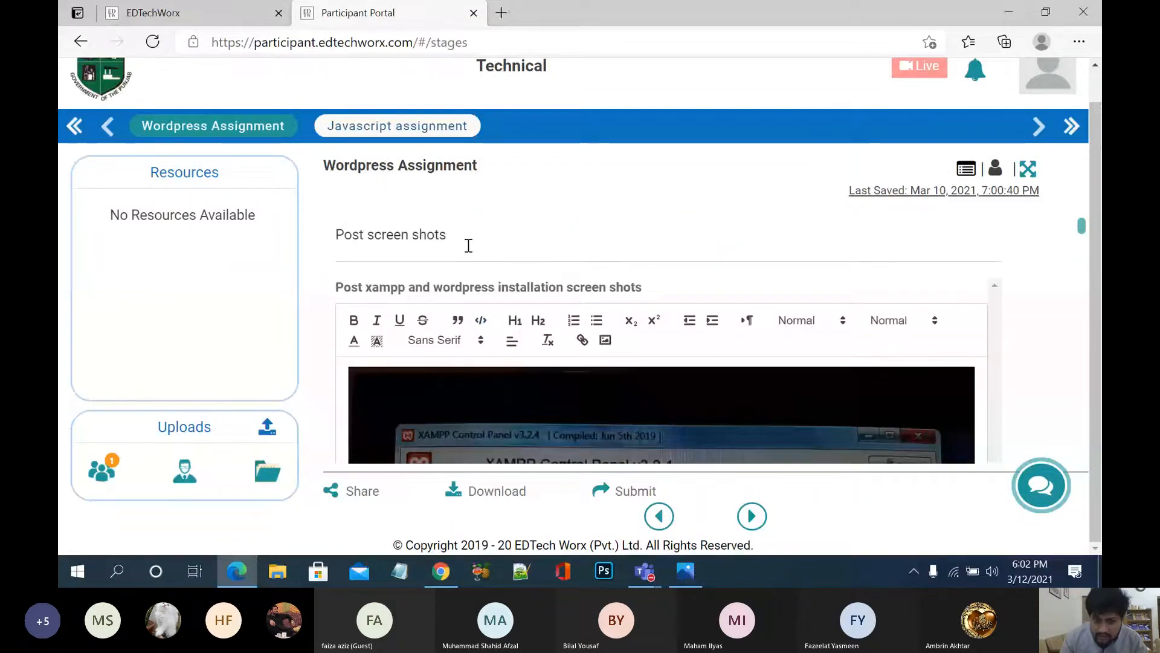
Step: Cancel choosing an image file and move to the Javascript assignment stage
click(606, 341)
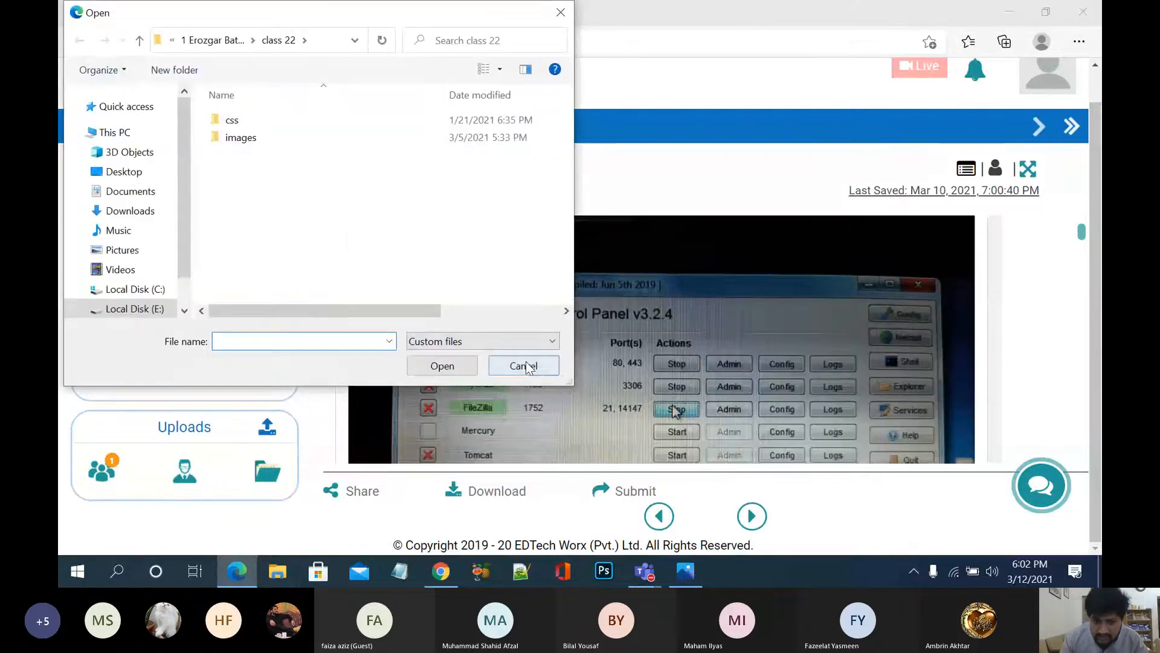
click(525, 365)
scroll(590, 273, up, 2)
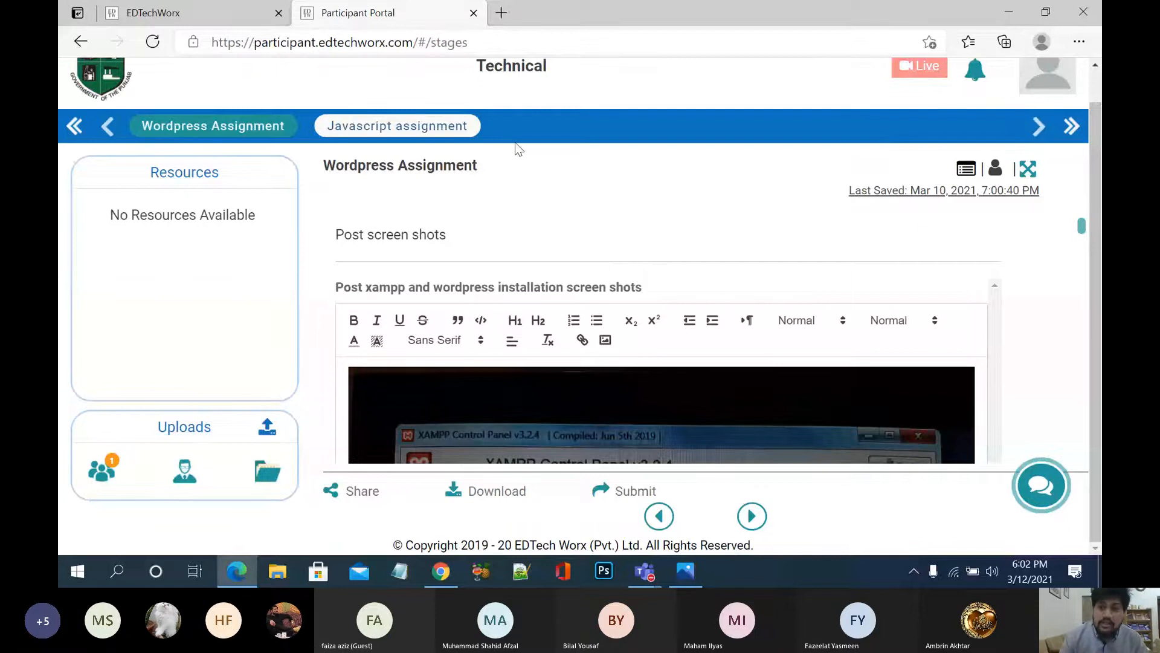
click(437, 125)
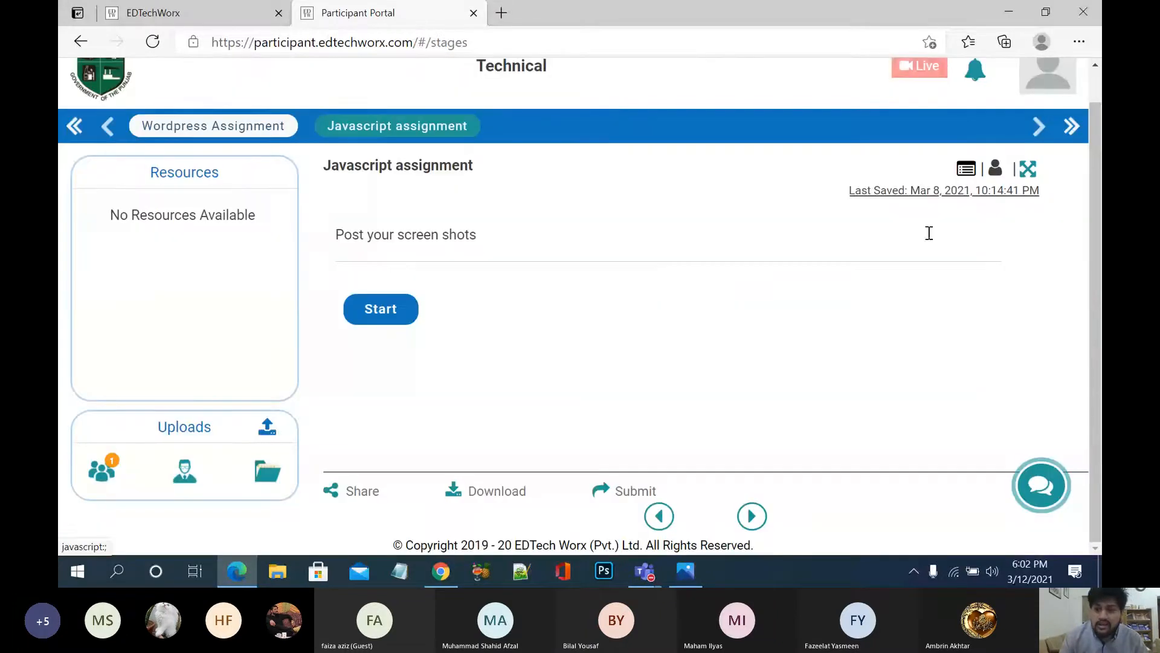
Step: Review the Javascript assignment page, then switch to the Chrome window
scroll(870, 126, up, 1)
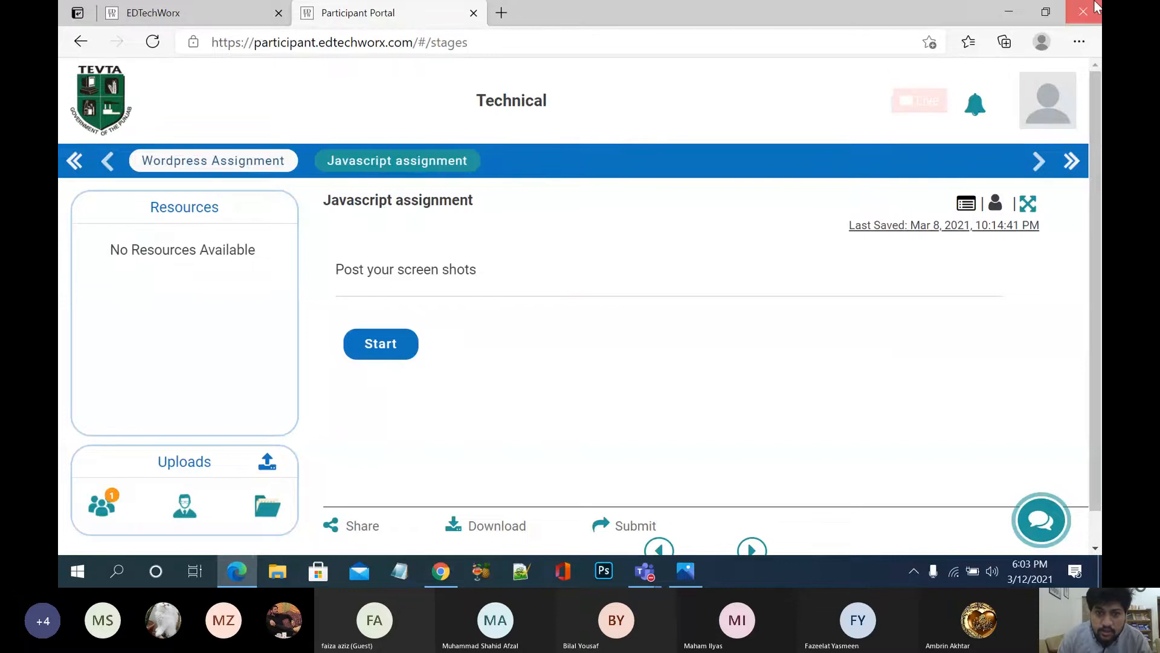
key(alt+Tab)
Step: In the Supervisor tab, browse the Technical Batch 2 course and its Technical component
click(199, 24)
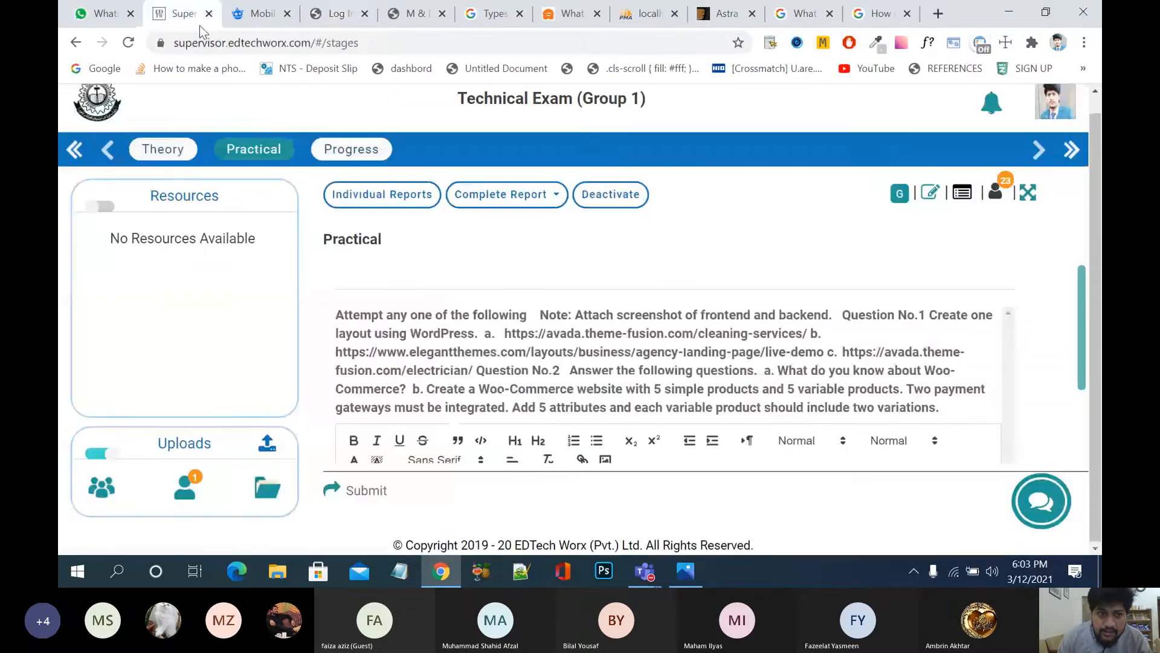
click(100, 106)
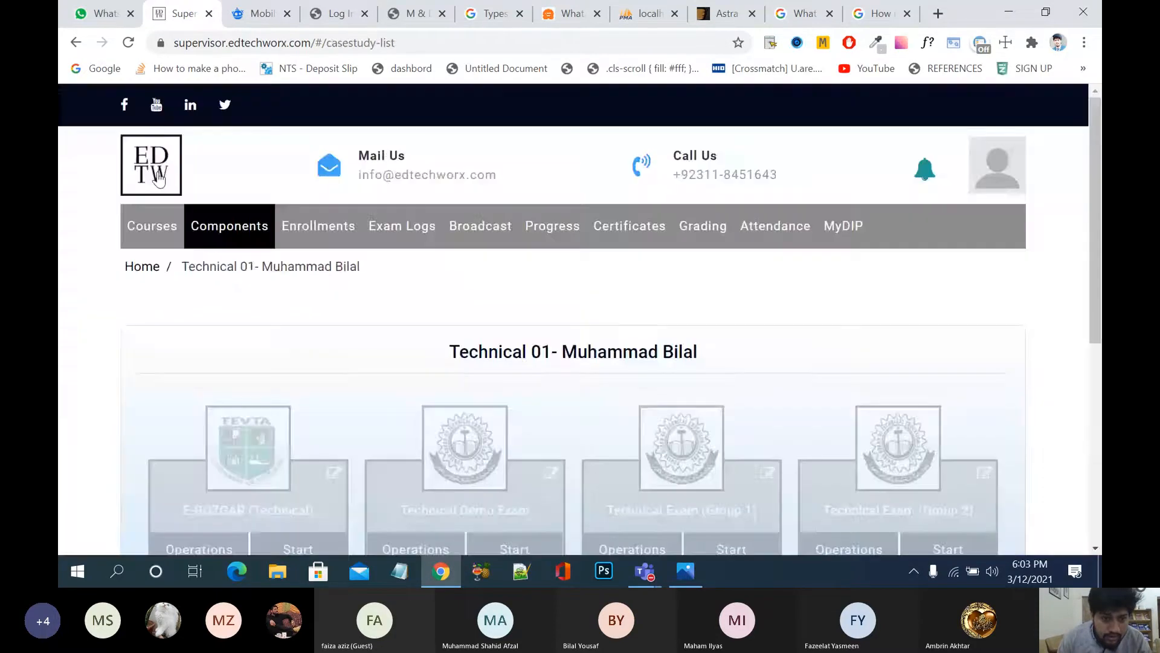
click(158, 176)
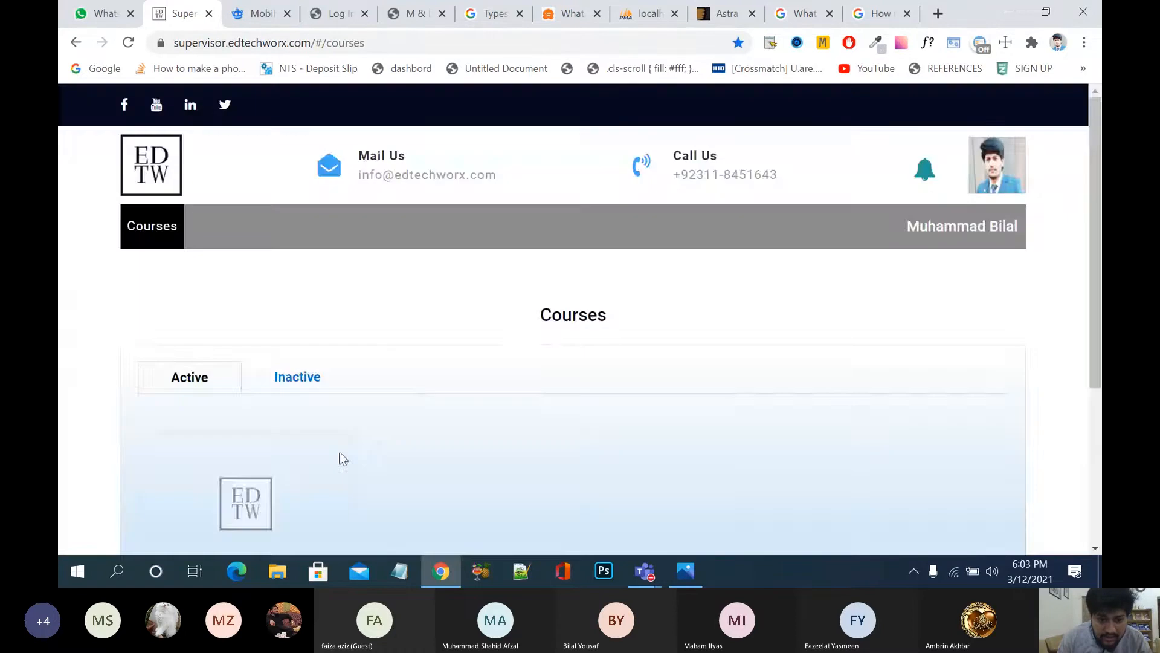
click(339, 457)
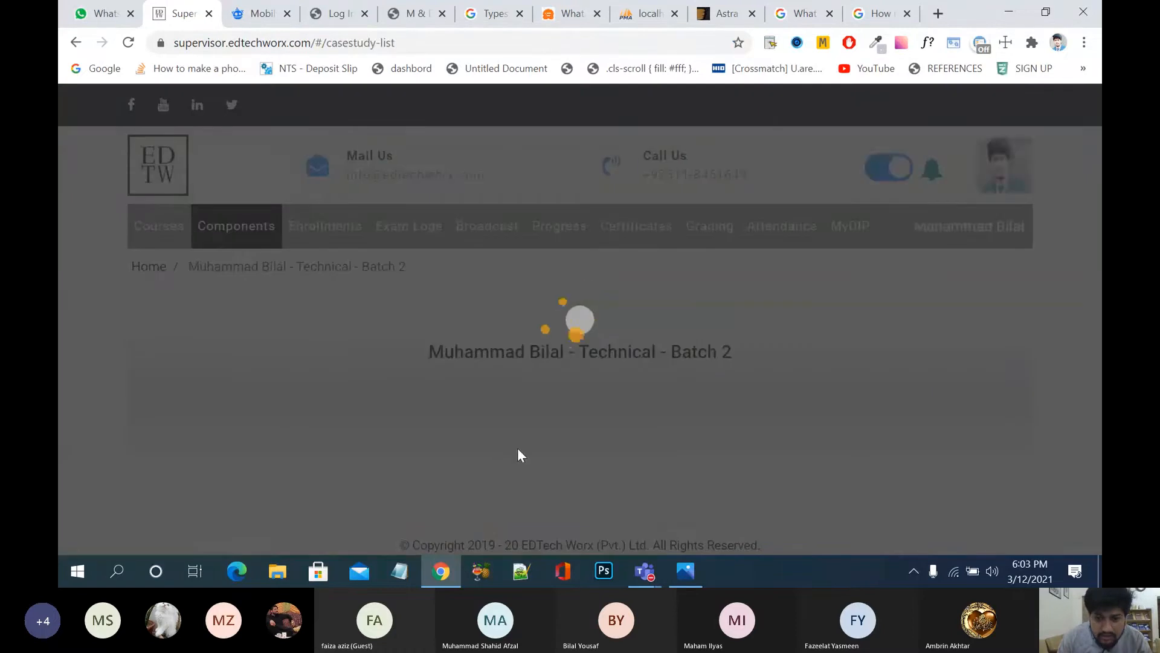
scroll(517, 454, down, 2)
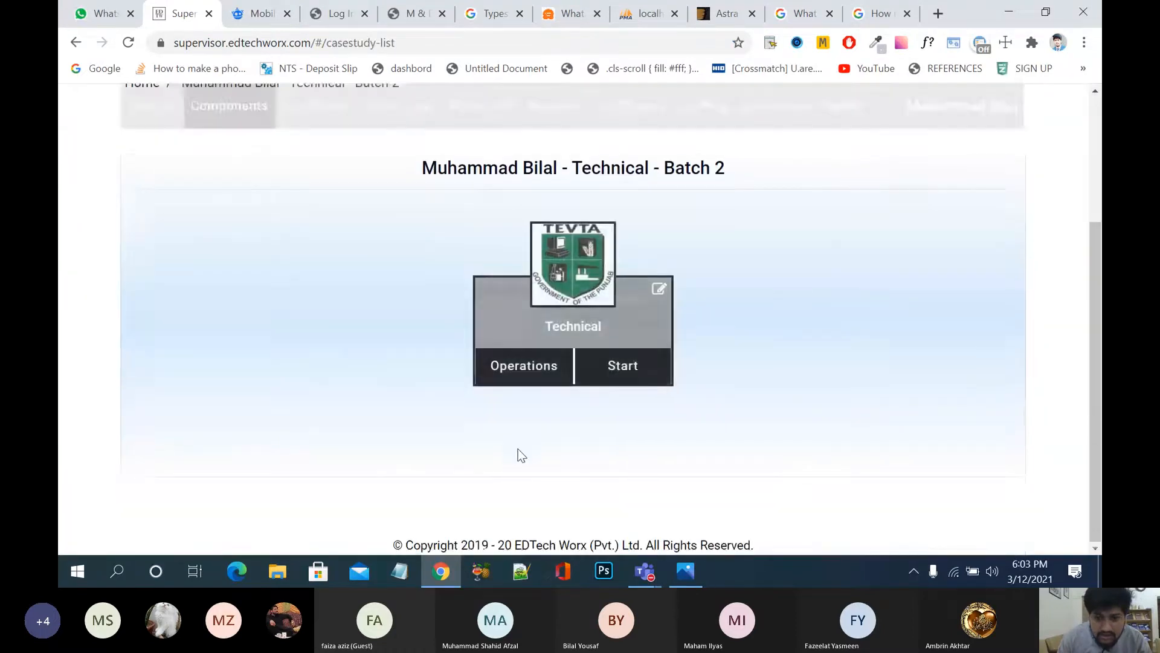
click(620, 377)
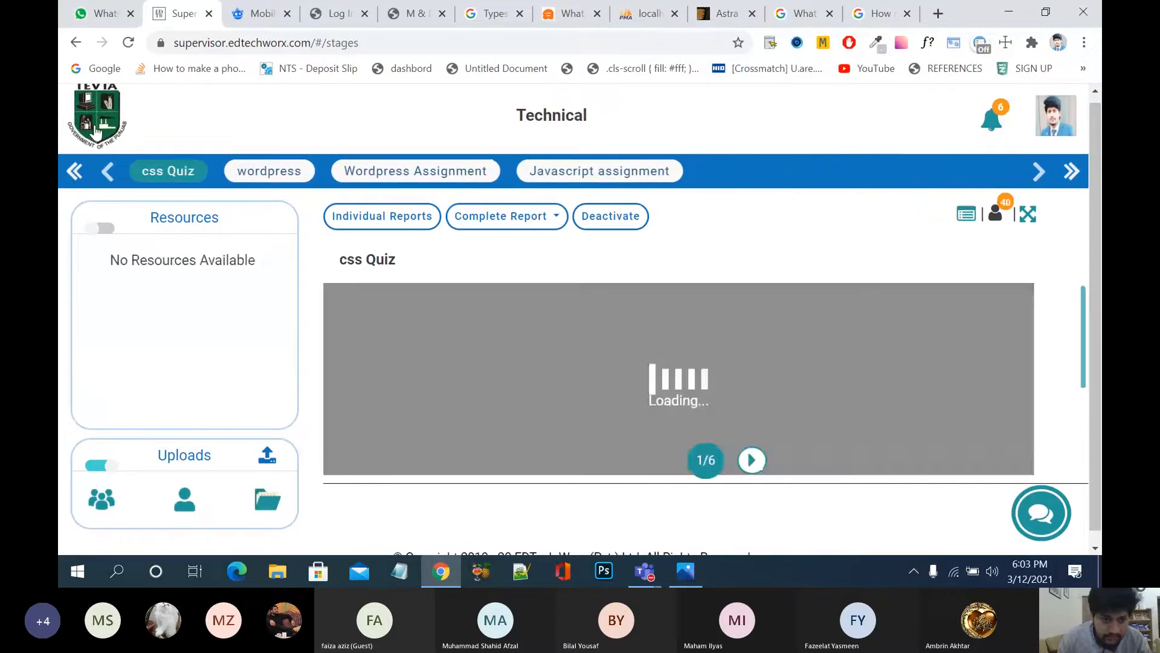
click(93, 125)
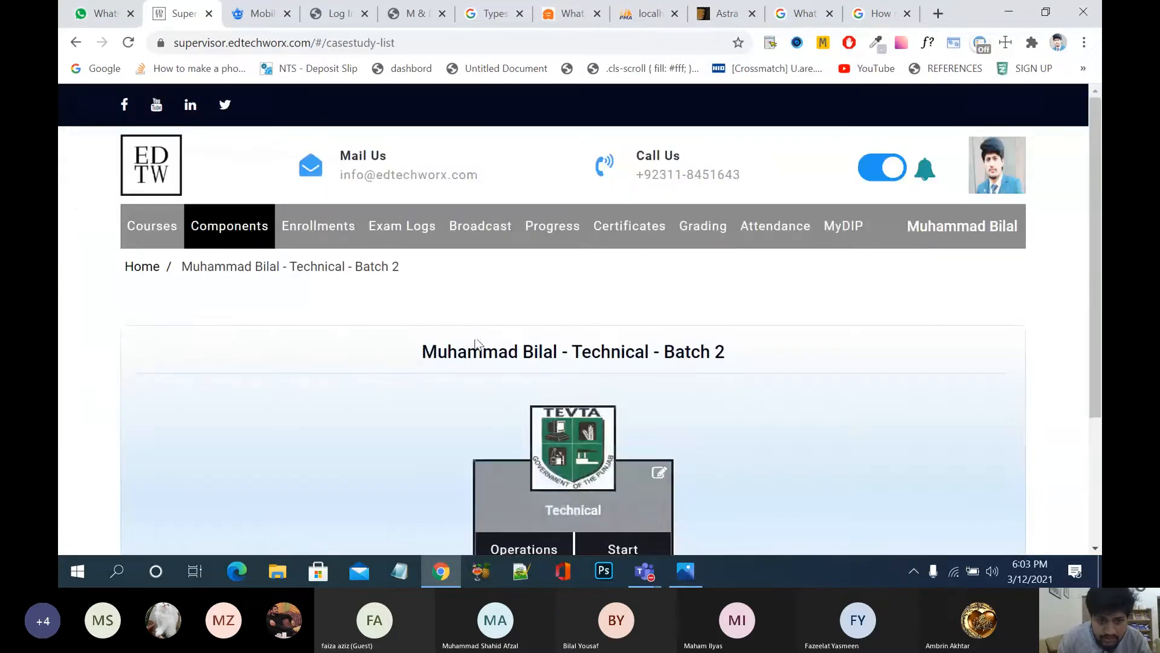
Step: Open the inactive Technical 01 course to list its demo and Group 1–4 exams
click(150, 233)
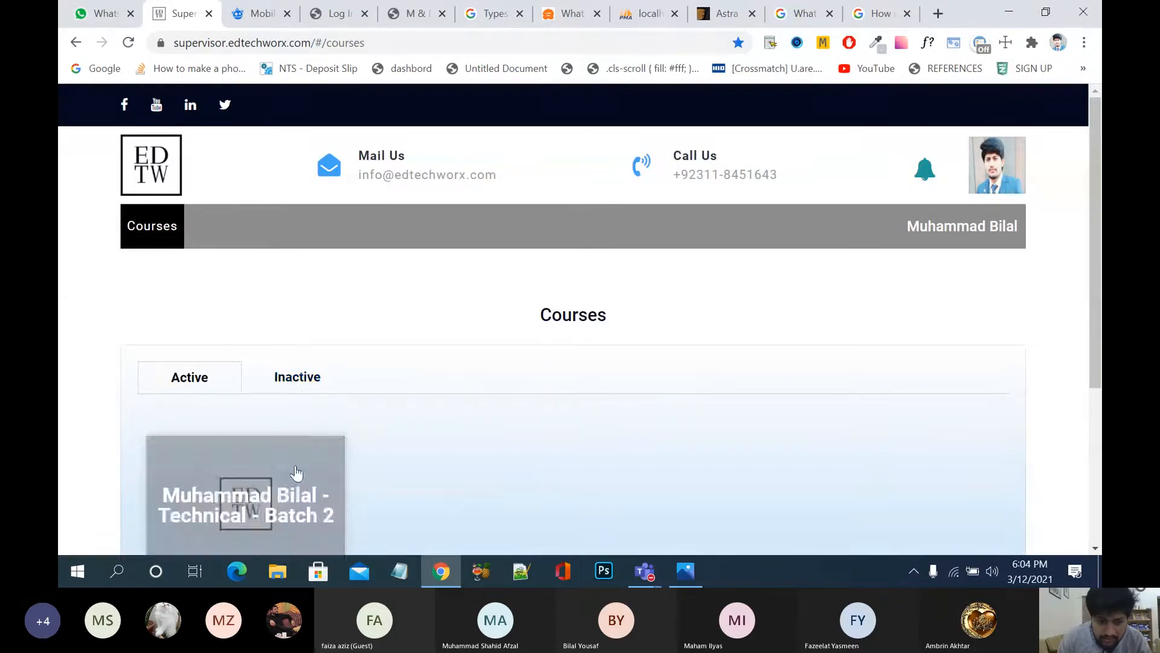
click(298, 377)
click(309, 452)
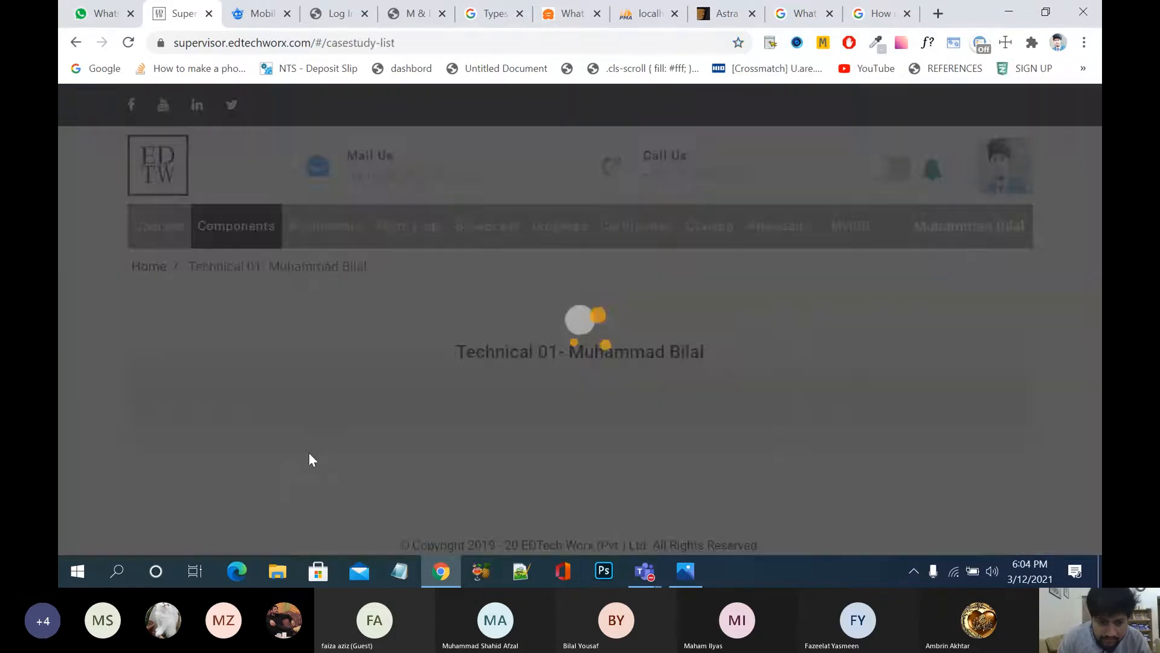
scroll(420, 467, down, 2)
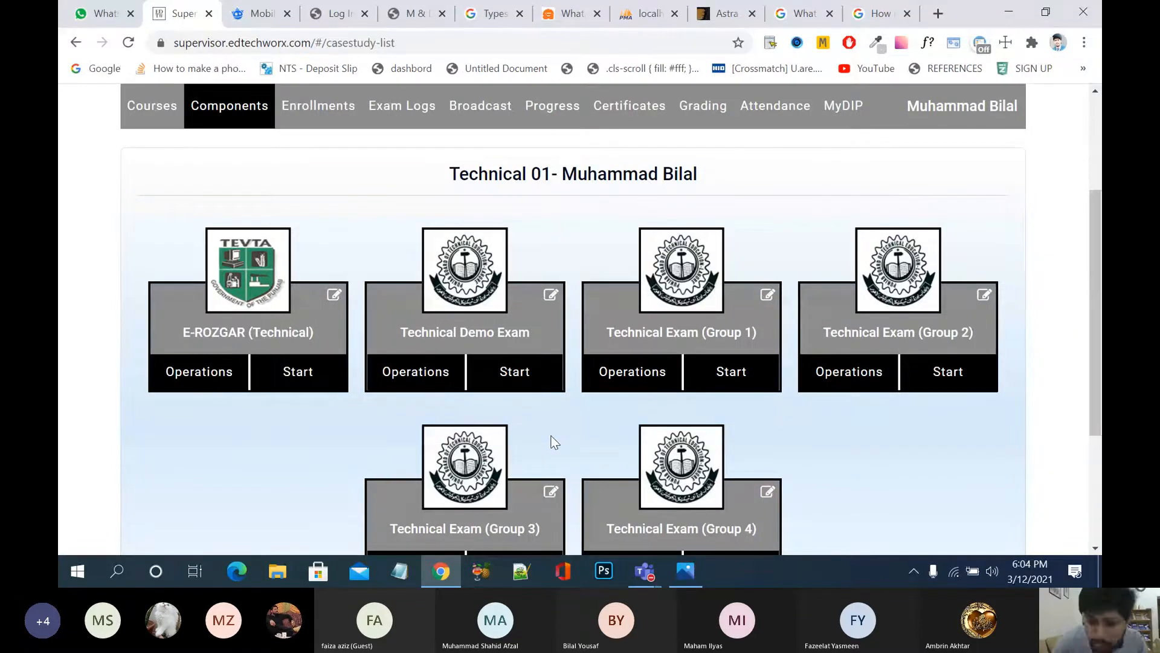
Step: Start Technical Exam (Group 1) and scroll through its Overview instructions
click(735, 373)
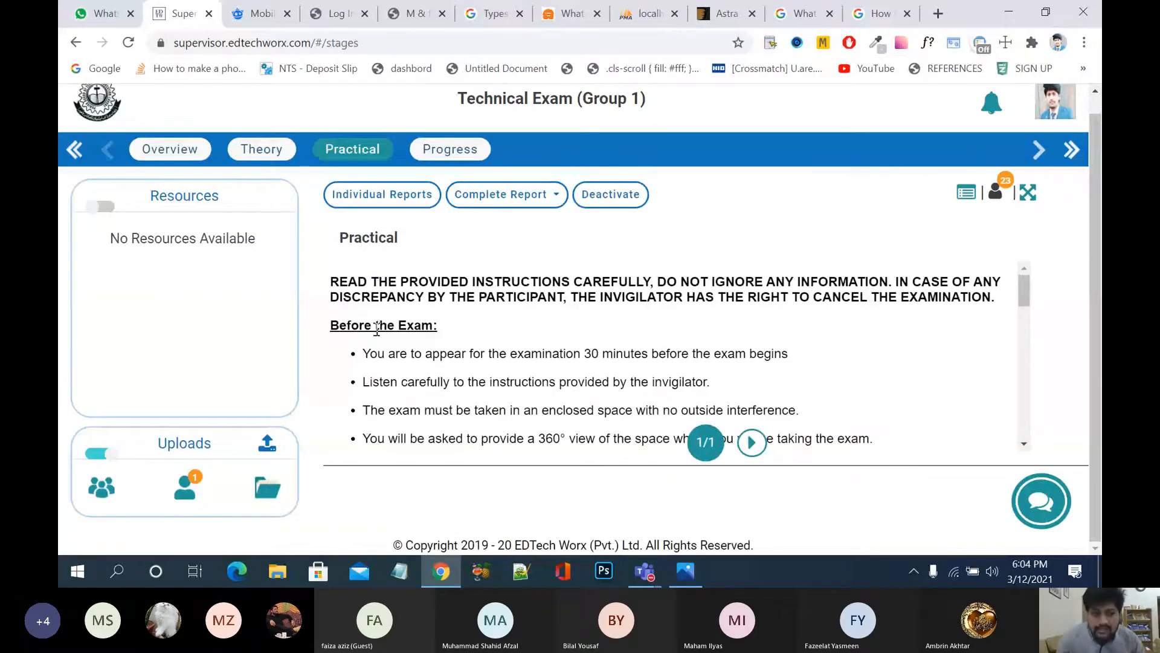
click(105, 155)
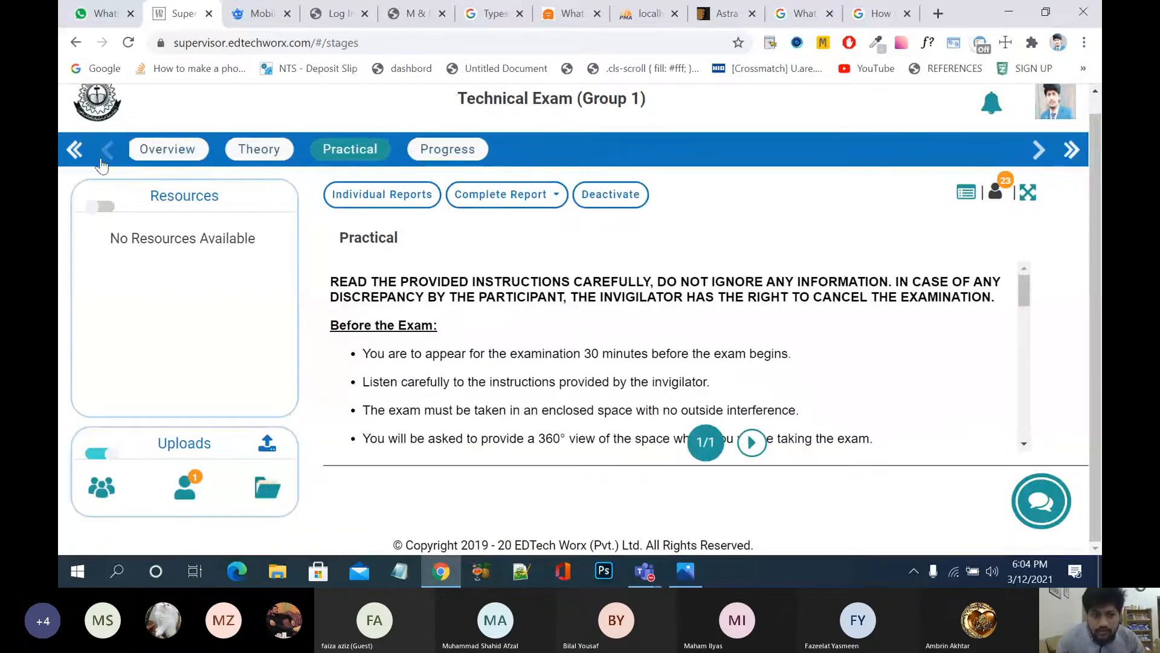
click(164, 152)
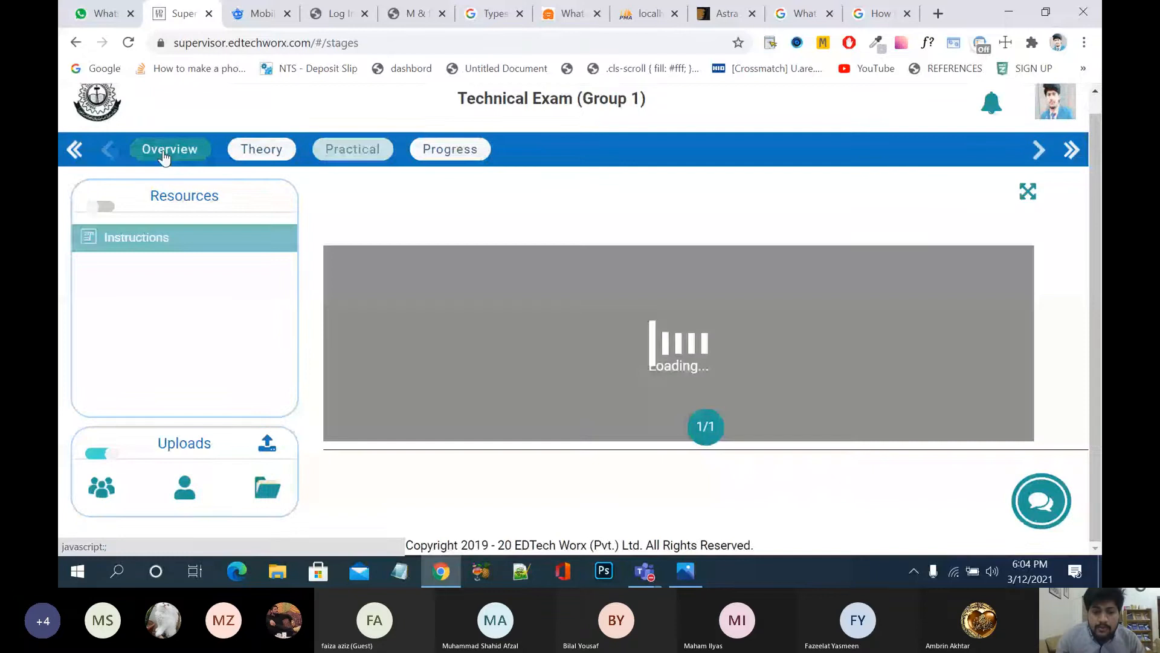
scroll(538, 353, down, 3)
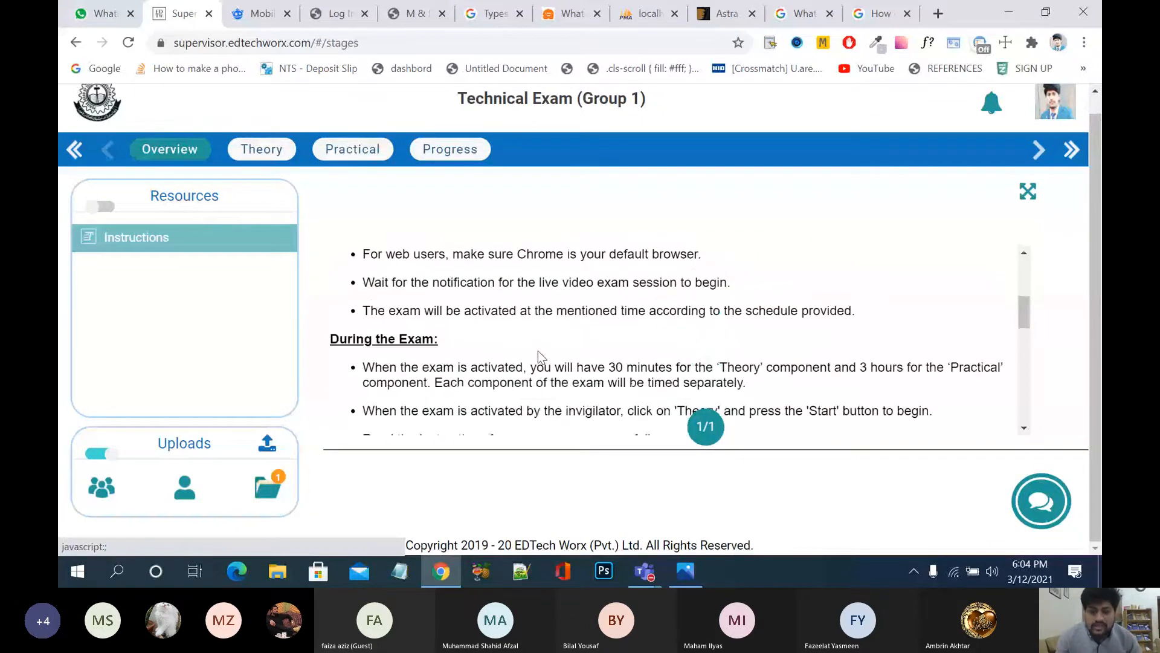
scroll(538, 353, down, 6)
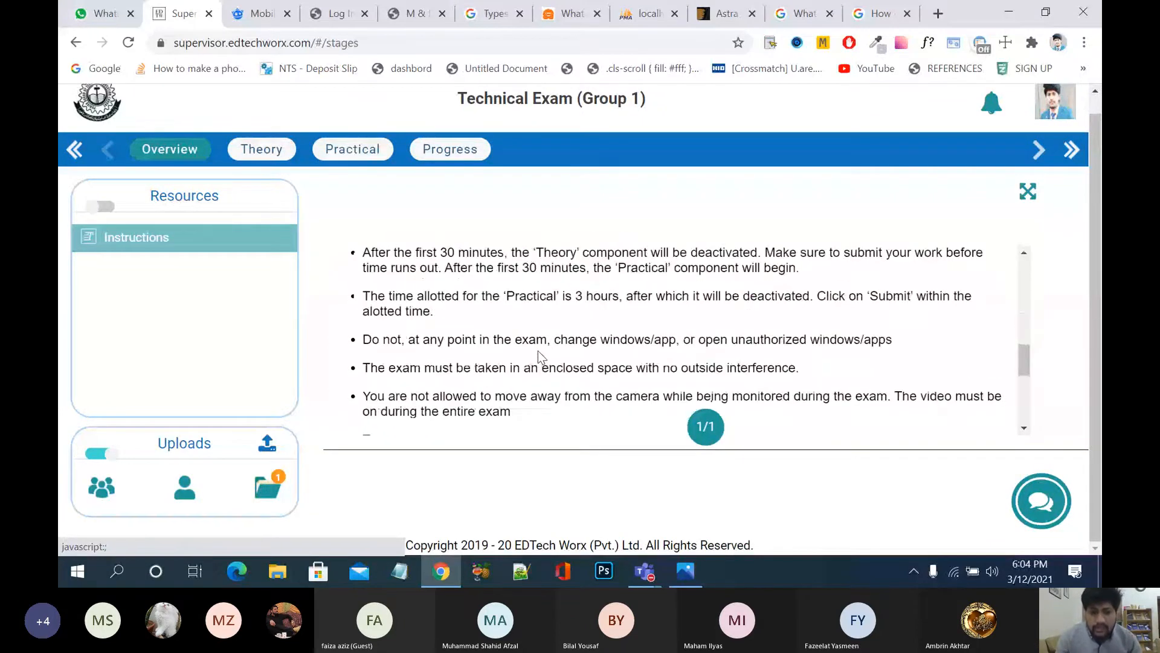
scroll(538, 350, up, 10)
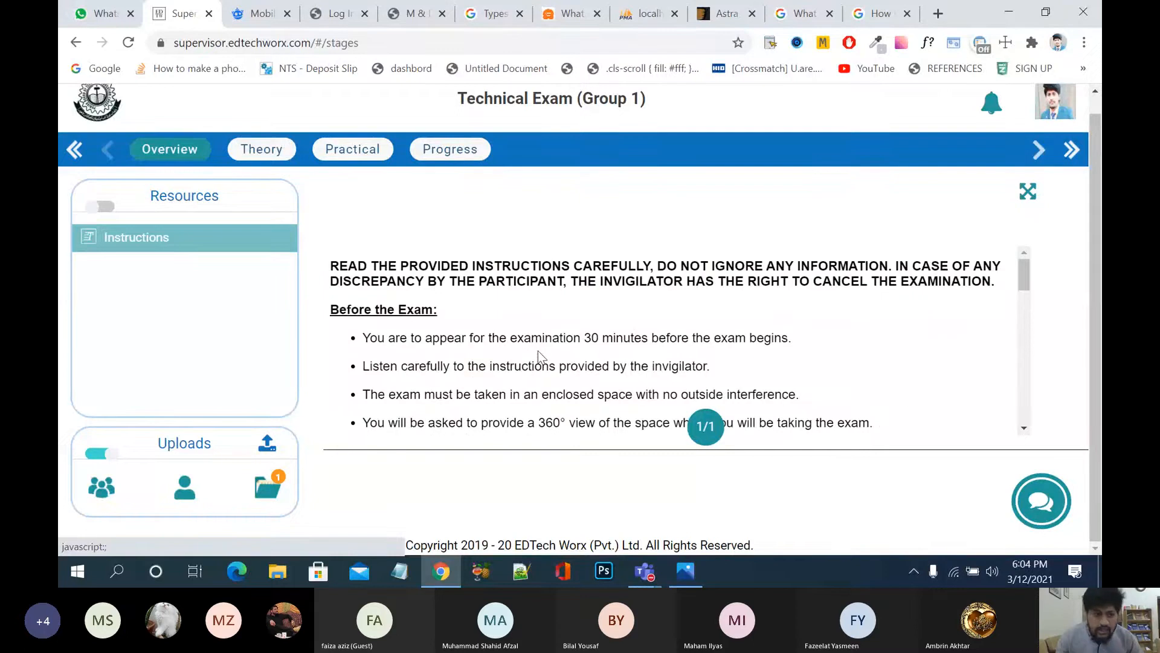
Step: In the Theory stage, select 'Three' for the WordPress hooks question, then go to Practical
click(252, 152)
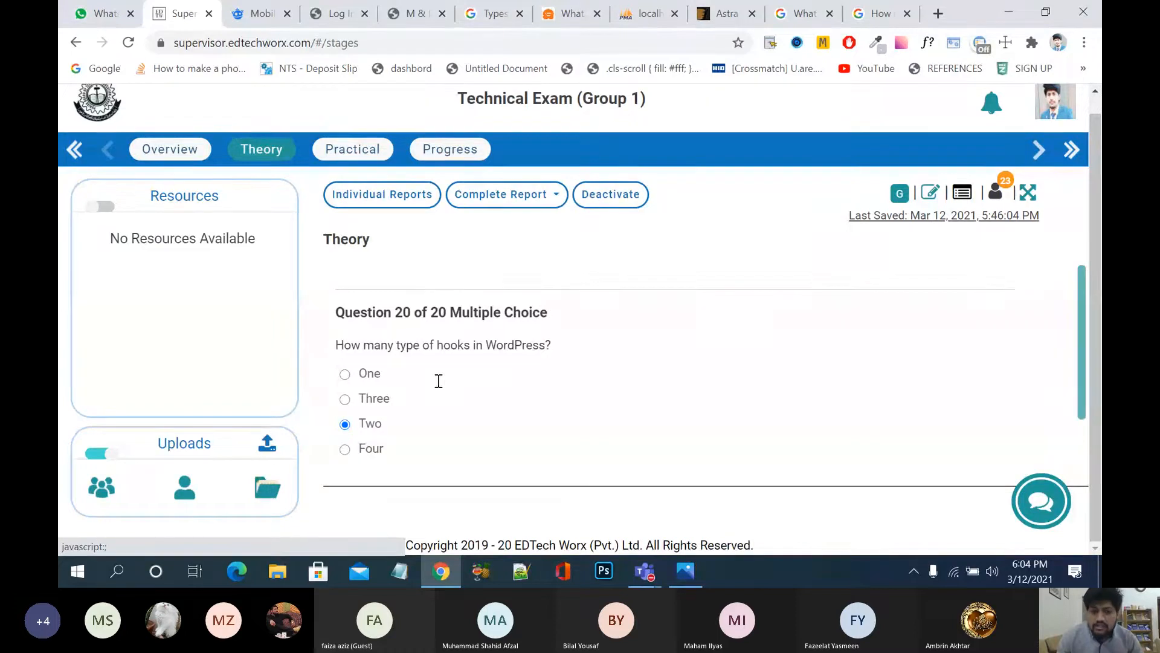
scroll(677, 216, down, 1)
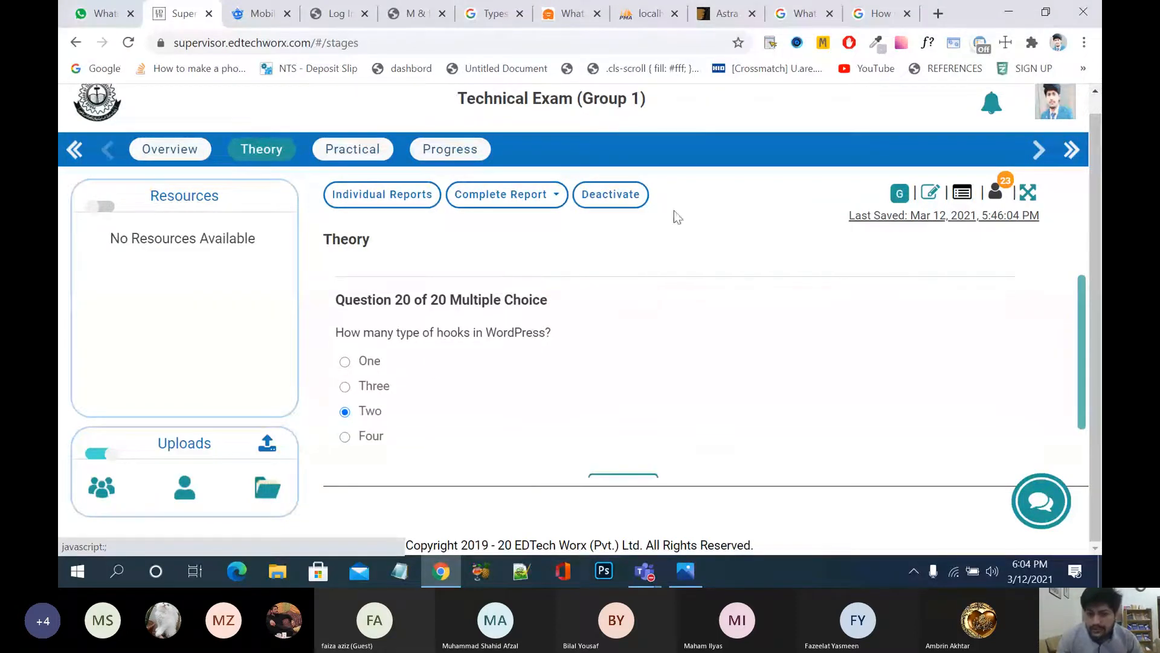
scroll(643, 347, down, 1)
scroll(643, 346, down, 3)
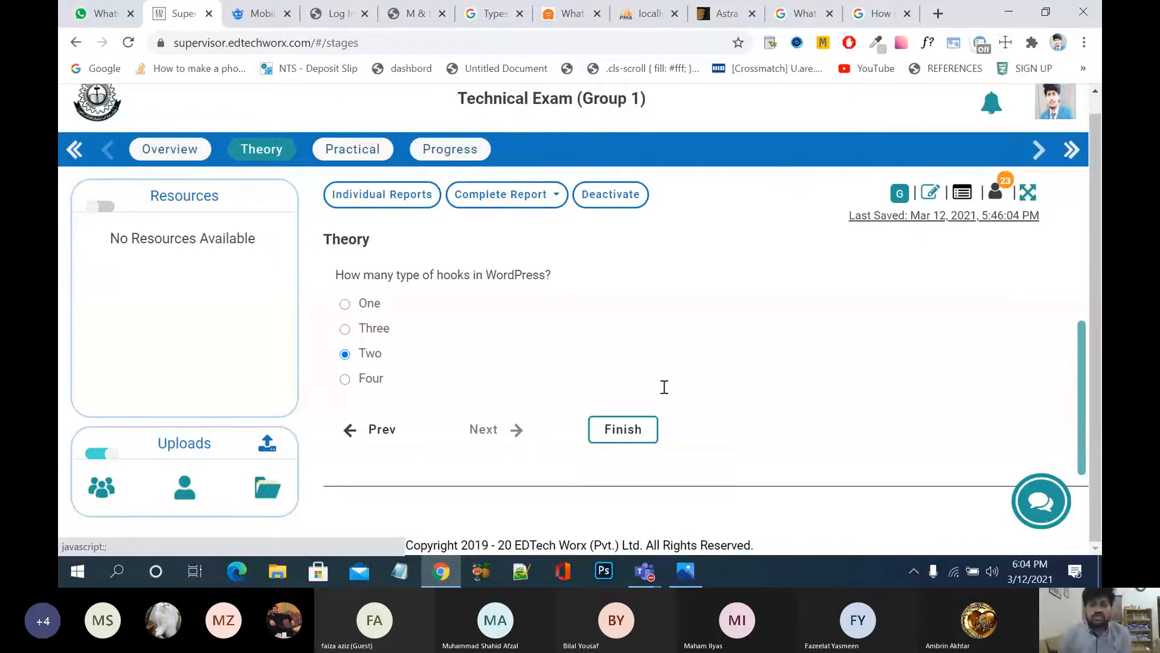
click(361, 330)
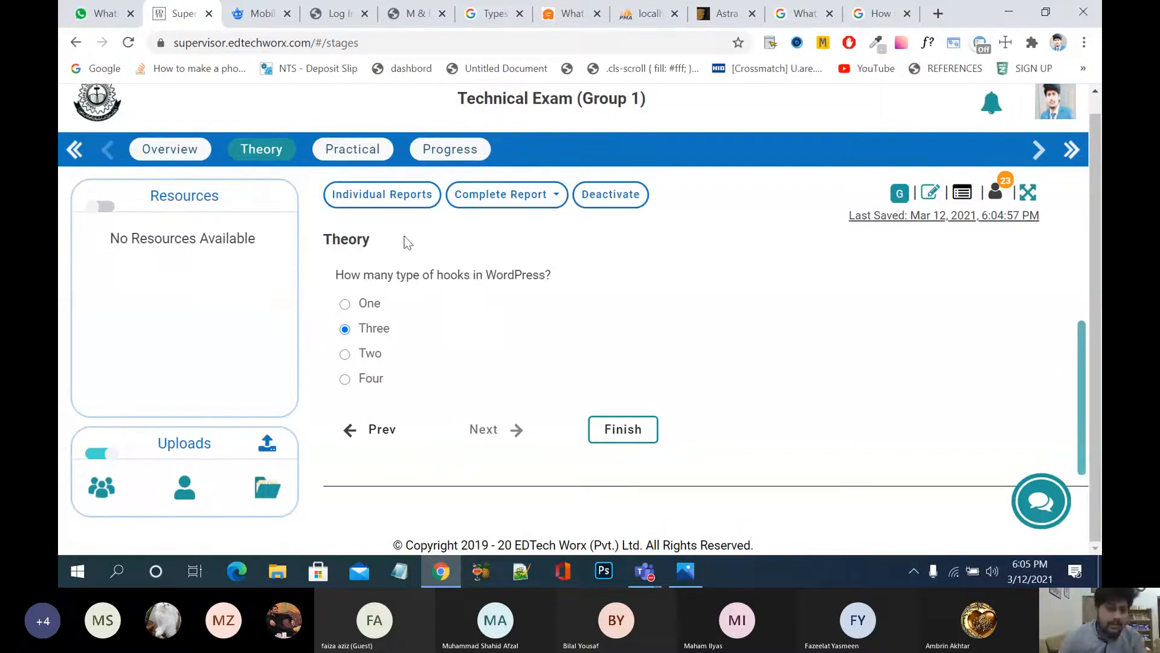
click(351, 153)
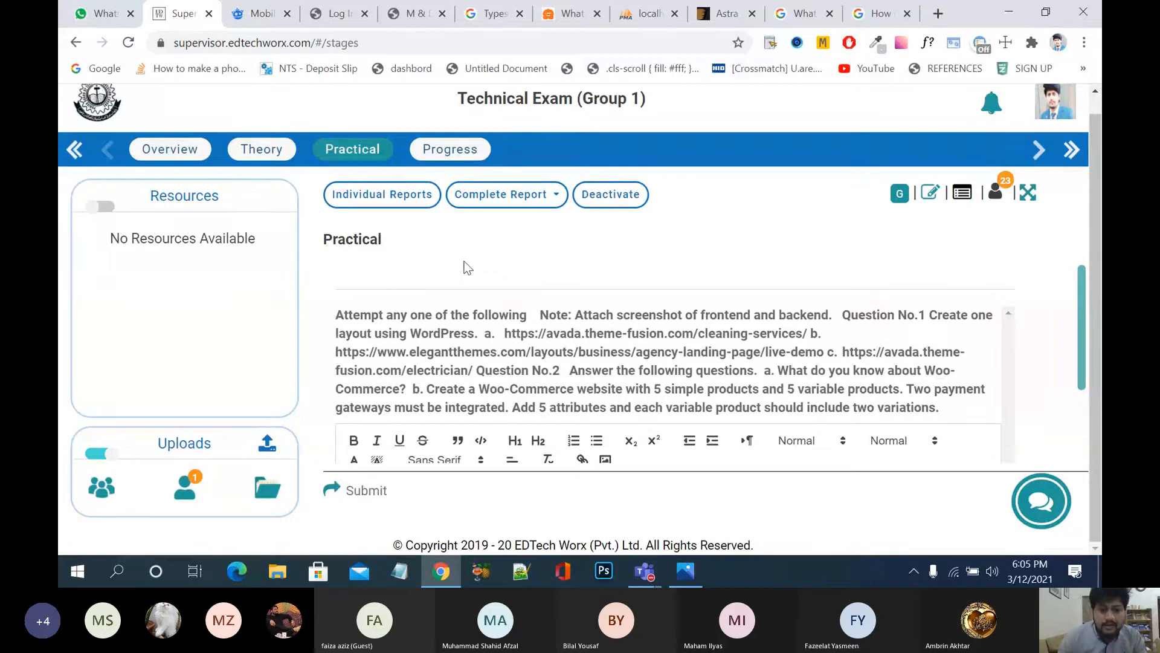
Step: Highlight the elegantthemes.com live-demo URL in the Practical question text
scroll(477, 290, down, 1)
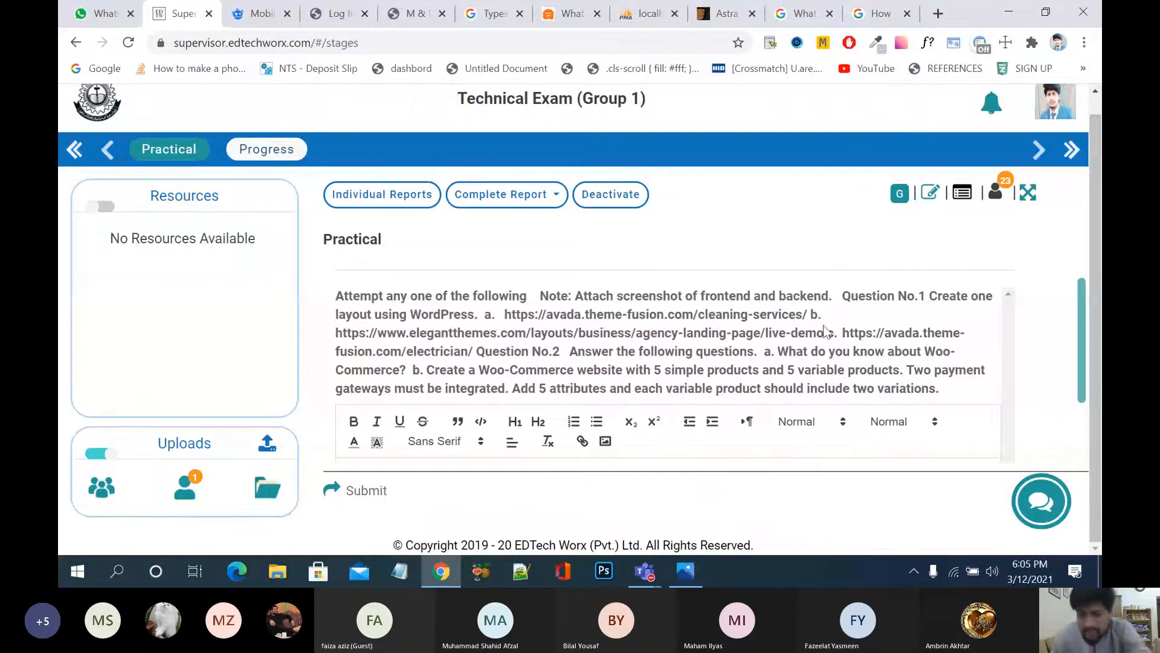
drag(826, 331, 338, 335)
key(ctrl+c)
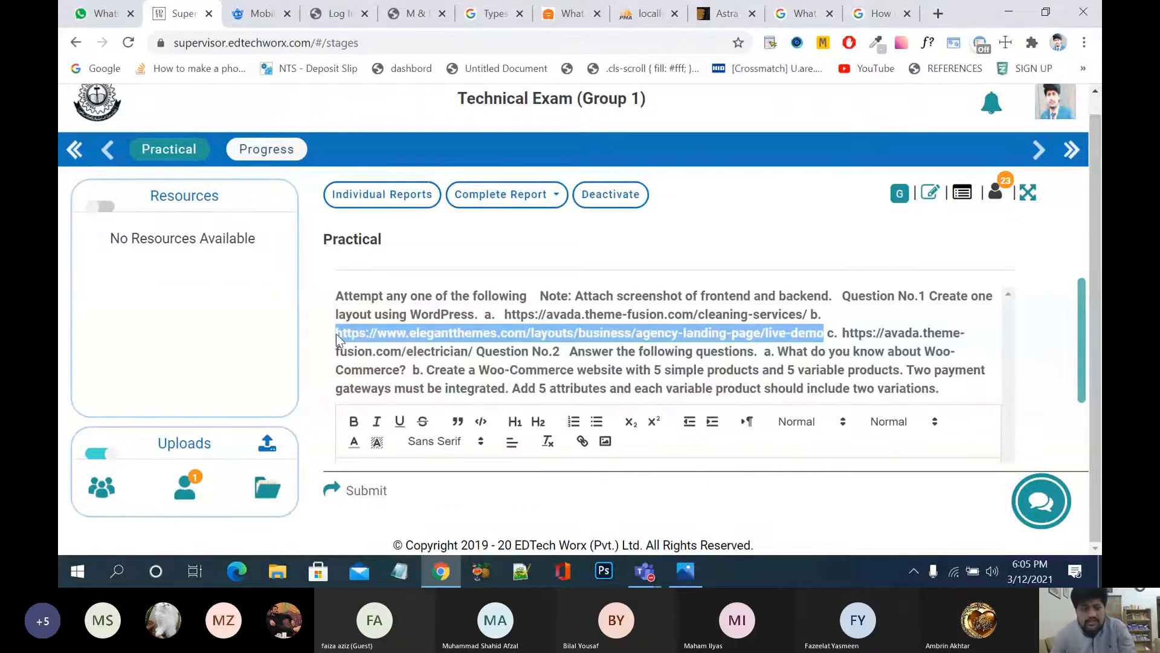
Step: Load the copied Elegant Themes demo link in a new browser tab
click(941, 14)
key(ctrl+v)
key(Return)
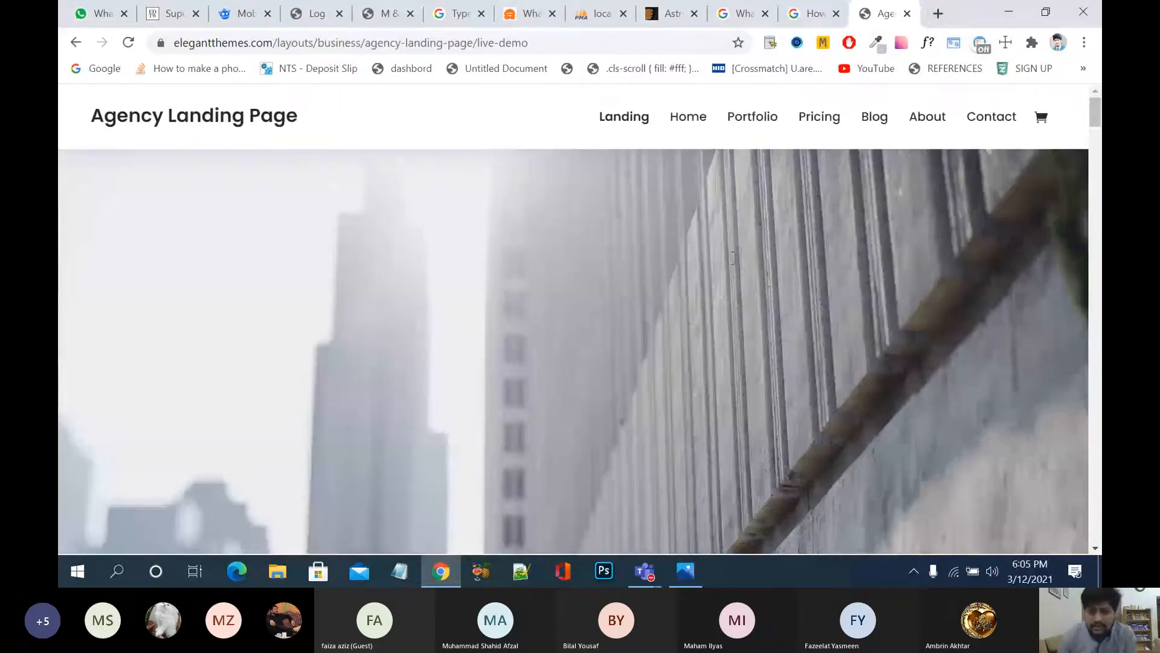
Step: Scroll the Agency Landing Page demo to its contact form, then highlight Question No.2 in the exam
scroll(713, 280, down, 5)
scroll(716, 283, down, 2)
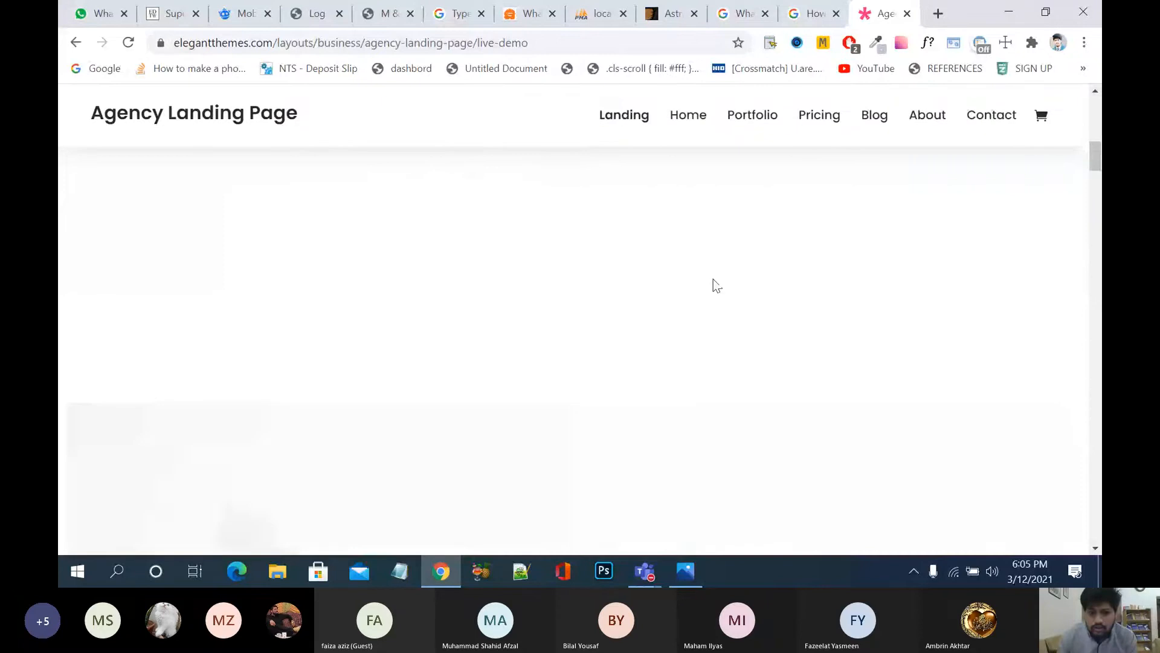
scroll(716, 285, down, 5)
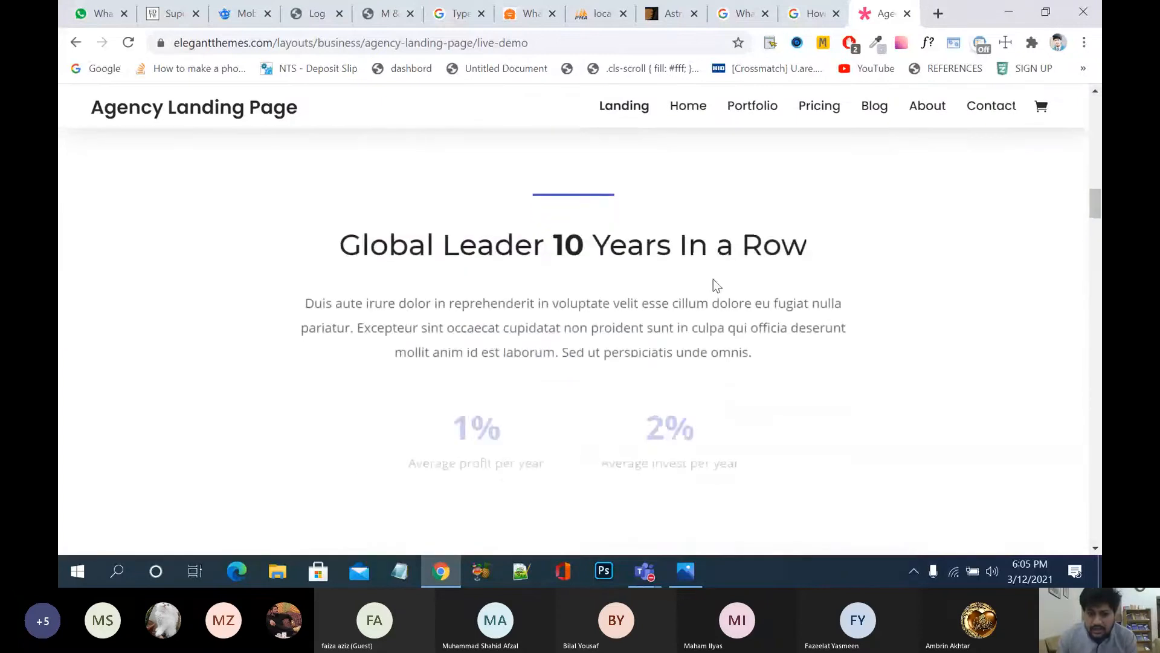
scroll(714, 279, down, 1)
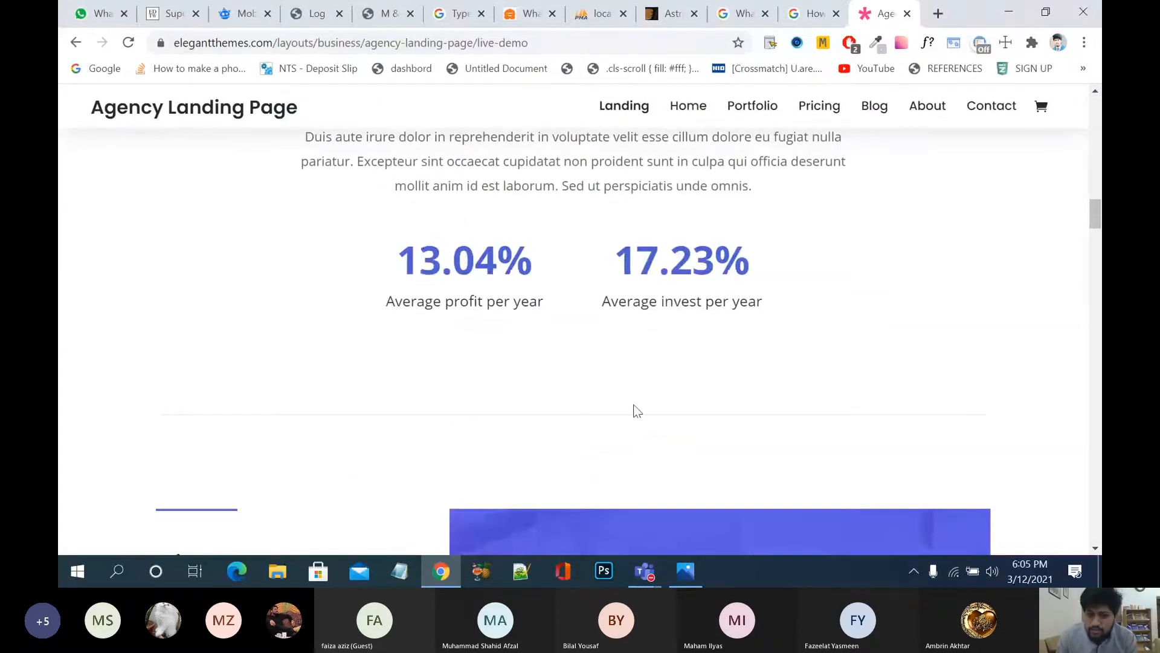
scroll(633, 405, down, 5)
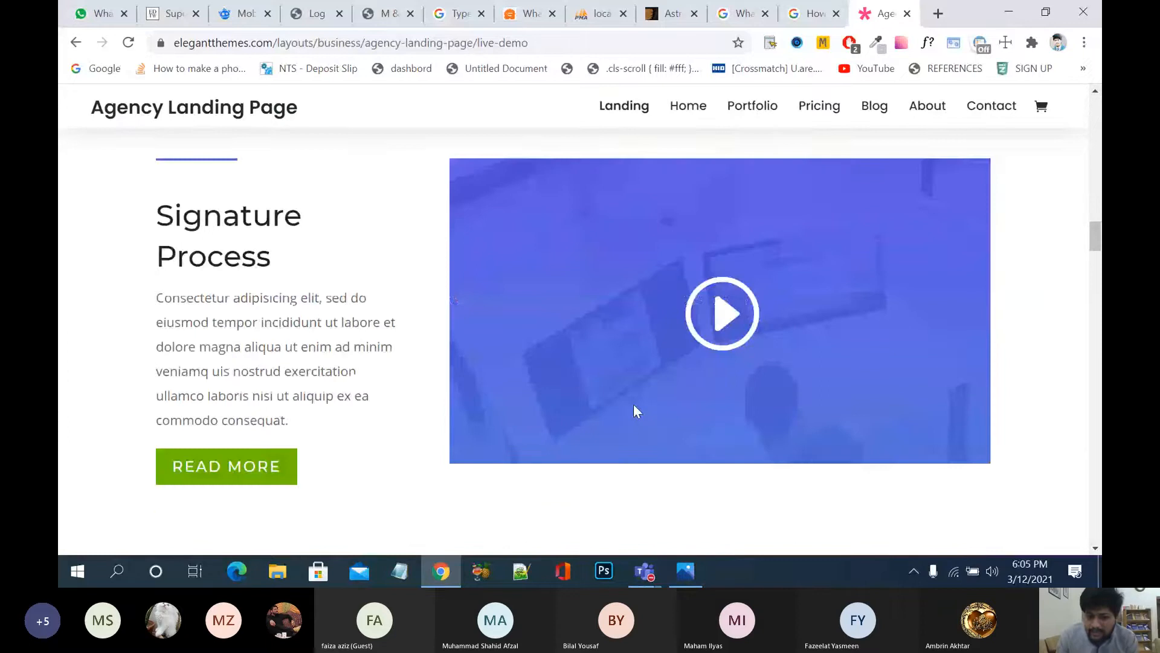
scroll(633, 404, down, 5)
scroll(634, 408, down, 7)
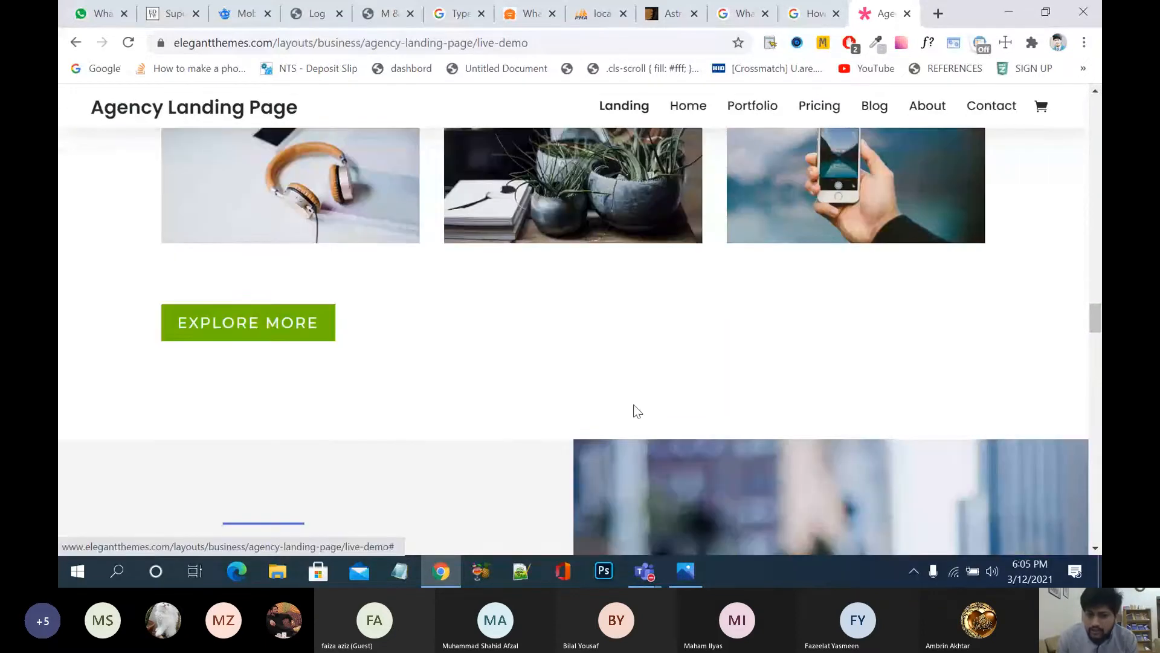
scroll(636, 406, down, 5)
scroll(635, 405, down, 6)
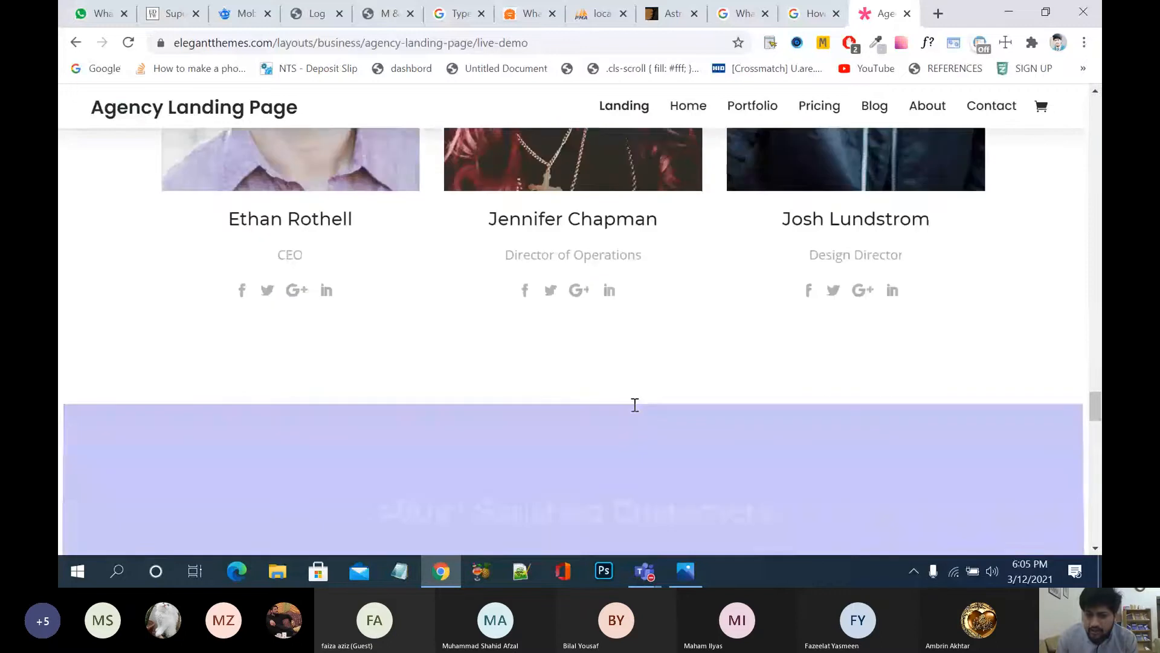
scroll(636, 405, down, 8)
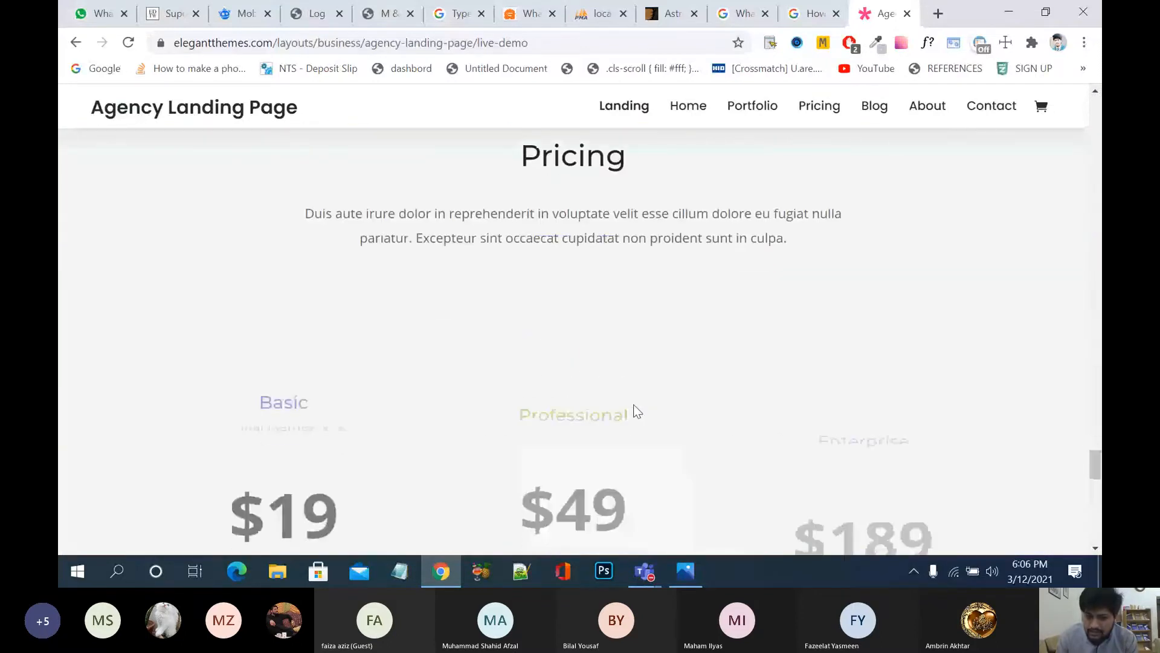
scroll(636, 408, down, 4)
scroll(636, 411, down, 5)
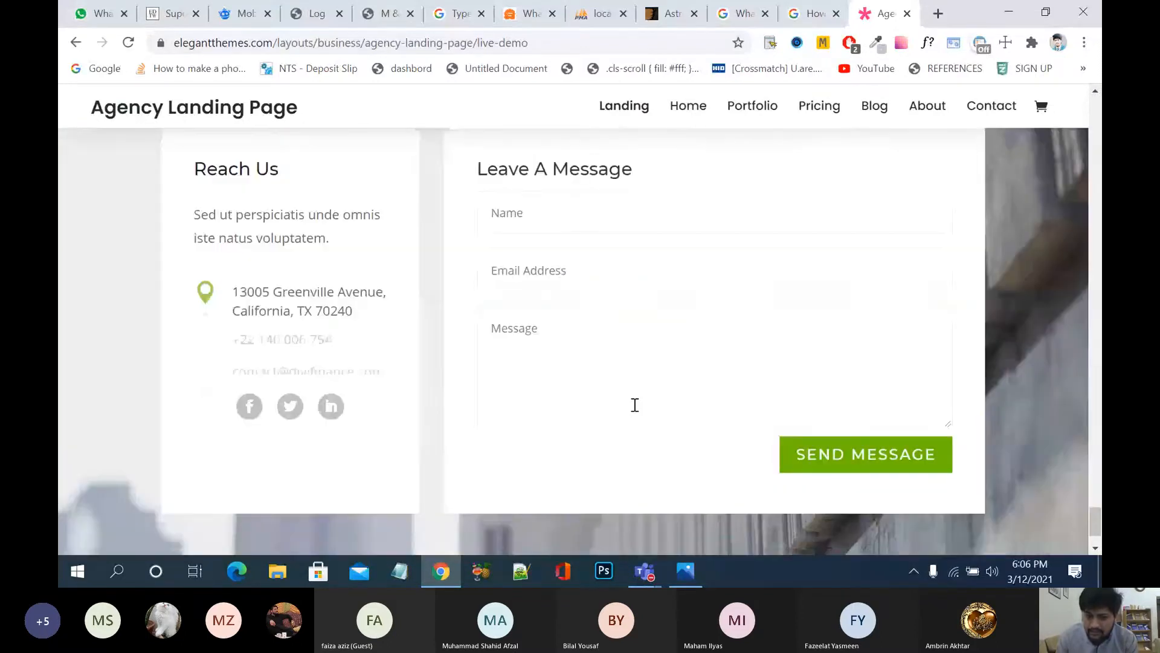
scroll(635, 405, down, 2)
scroll(633, 406, up, 4)
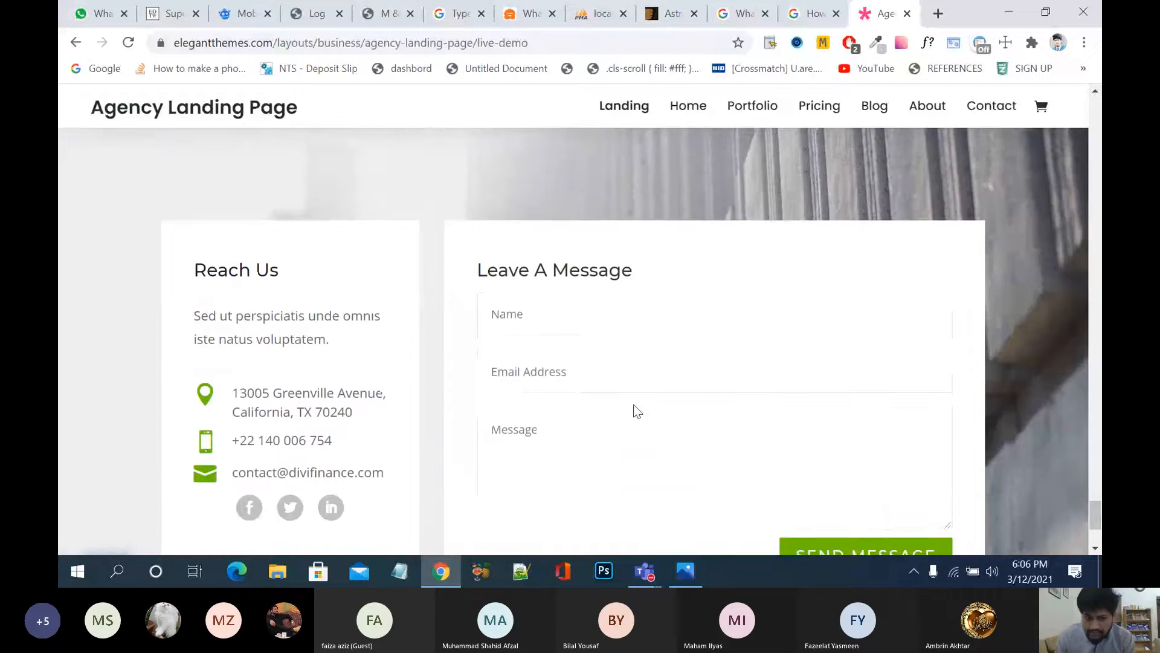
scroll(635, 409, down, 2)
scroll(635, 406, up, 10)
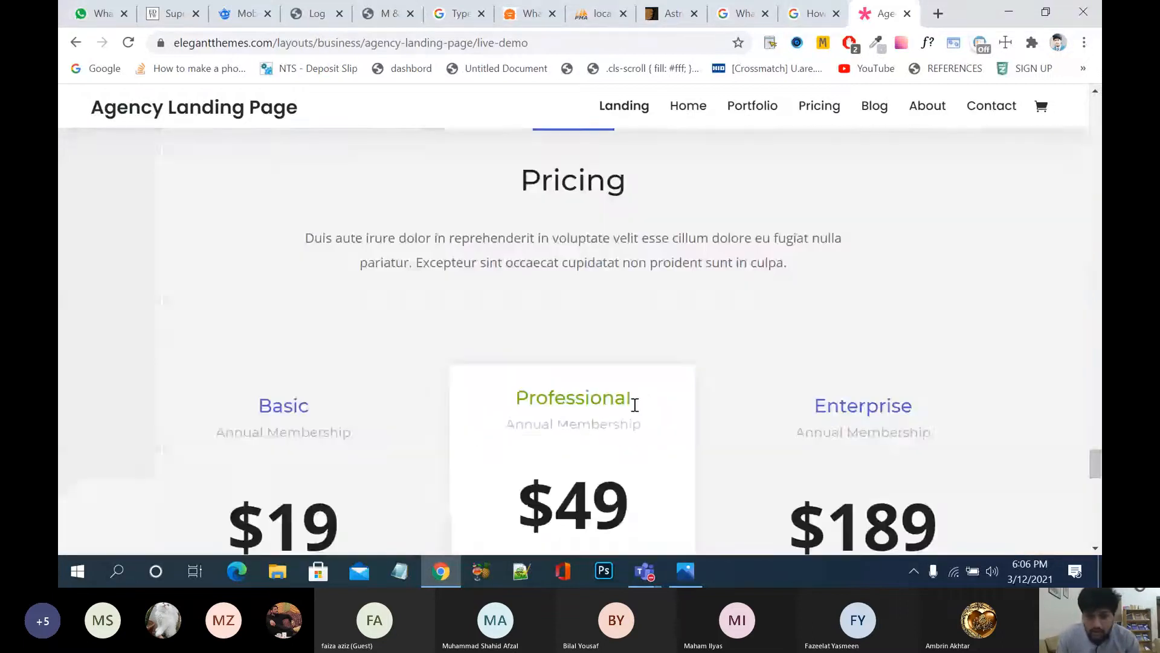
scroll(635, 406, up, 6)
scroll(635, 406, up, 8)
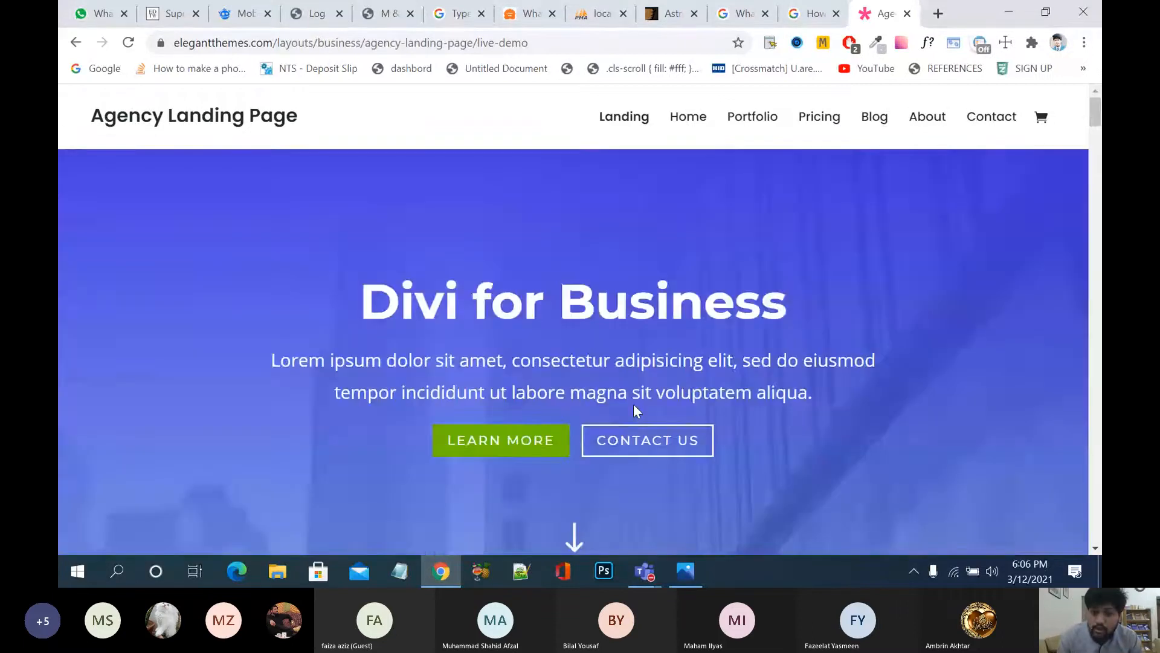
scroll(634, 406, down, 10)
scroll(636, 411, down, 15)
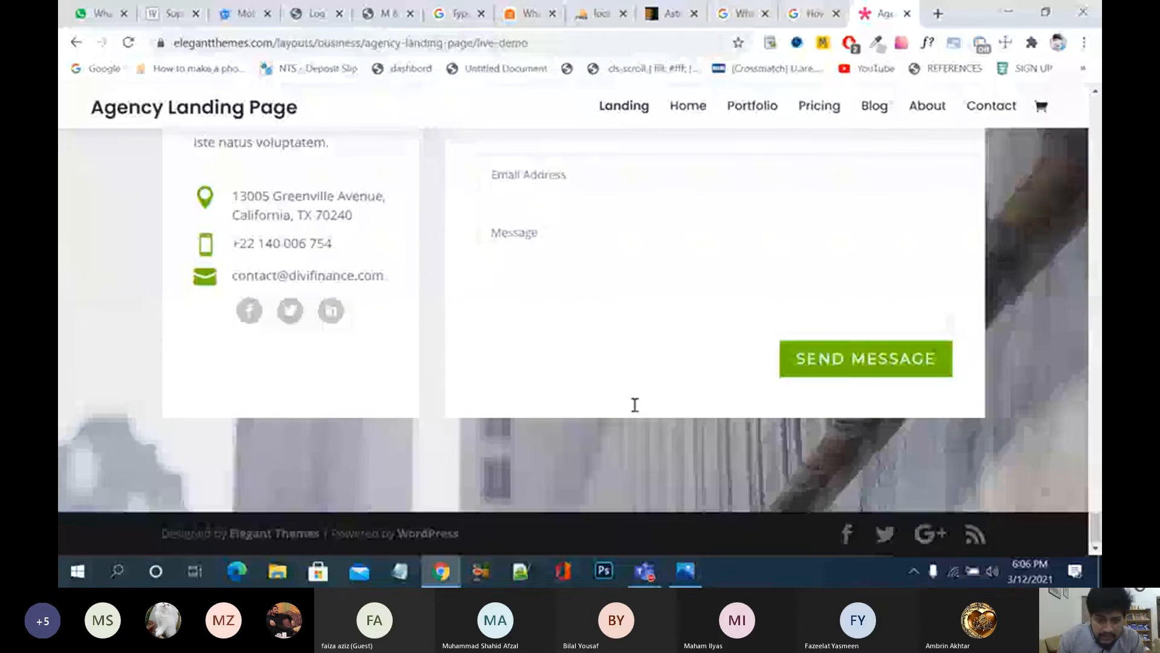
click(172, 14)
drag(836, 333, 667, 351)
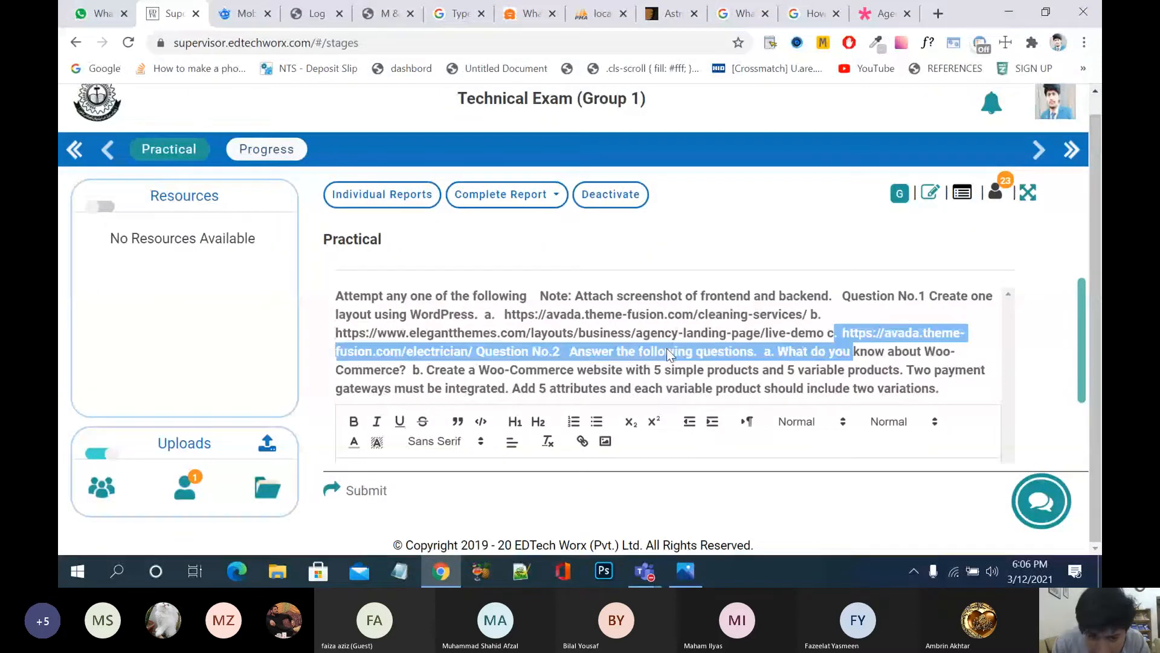
Step: Deselect the question text, start a search in a new tab, then switch to the WordPress login tab
click(555, 352)
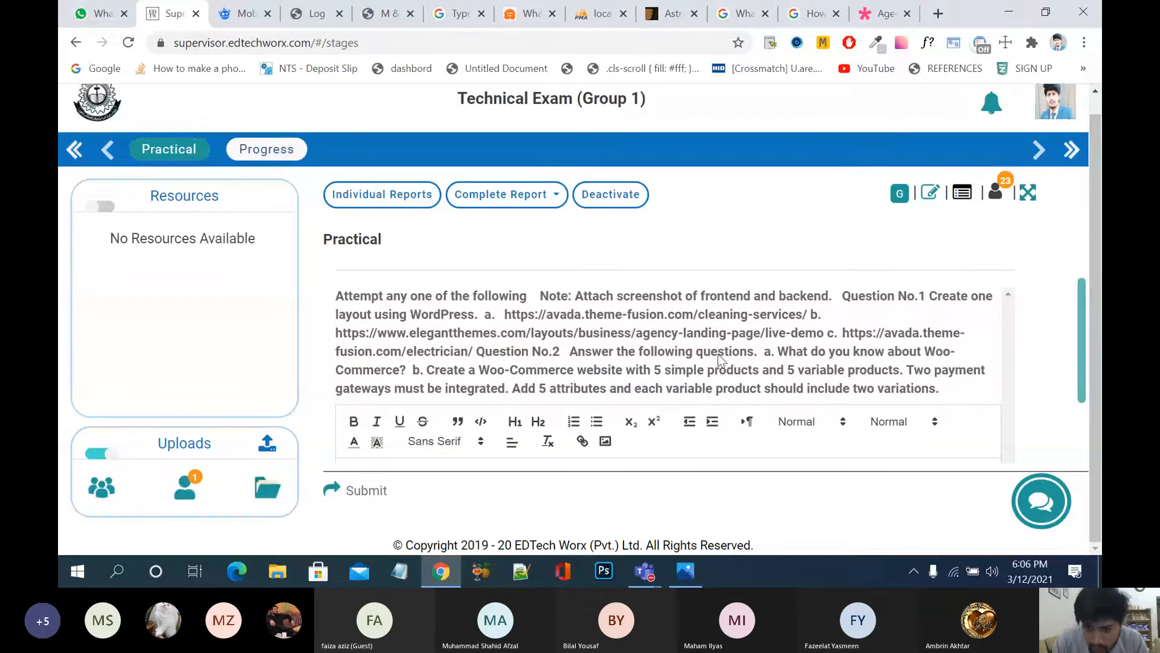
scroll(792, 361, down, 1)
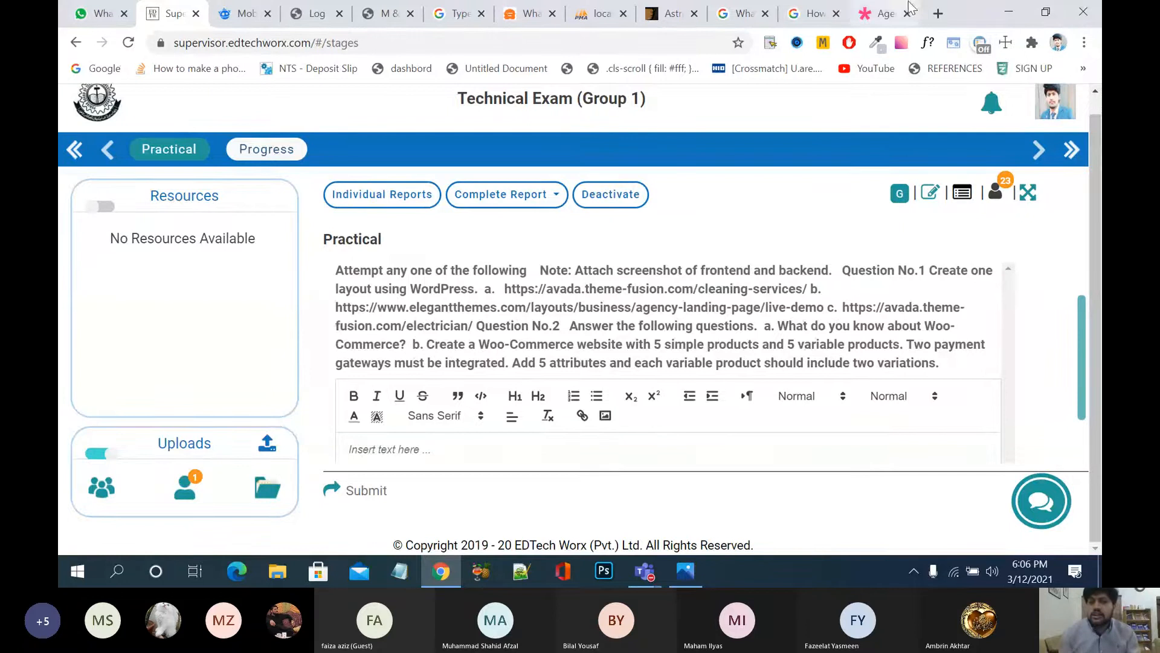
click(938, 13)
text(what d)
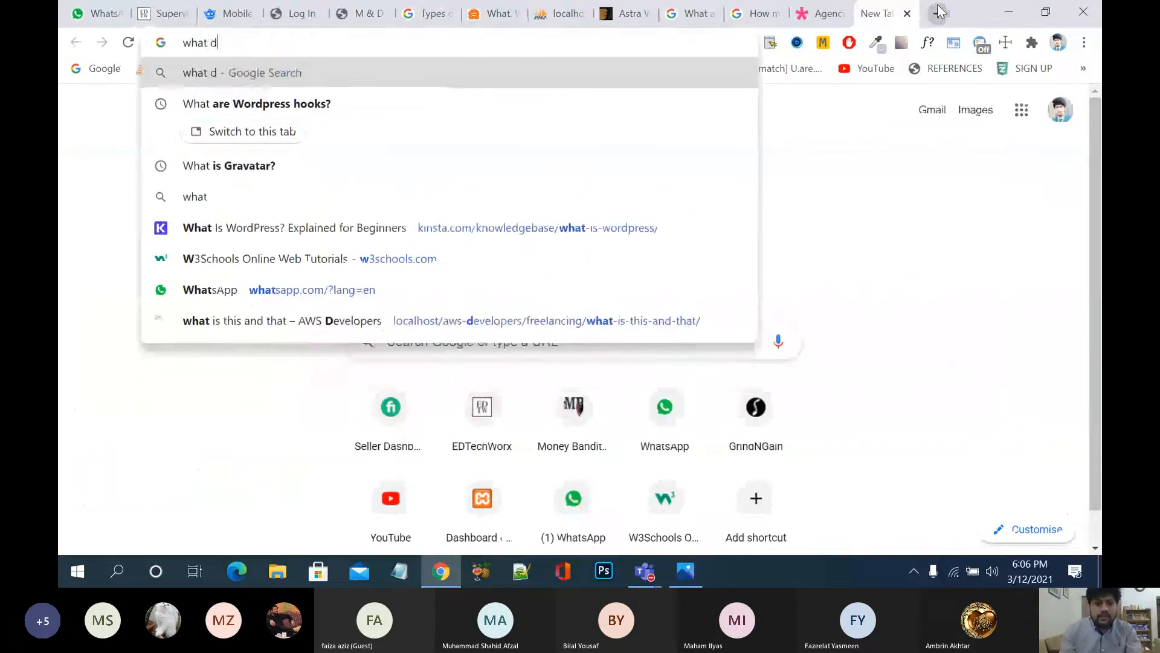
key(BackSpace)
key(BackSpace)
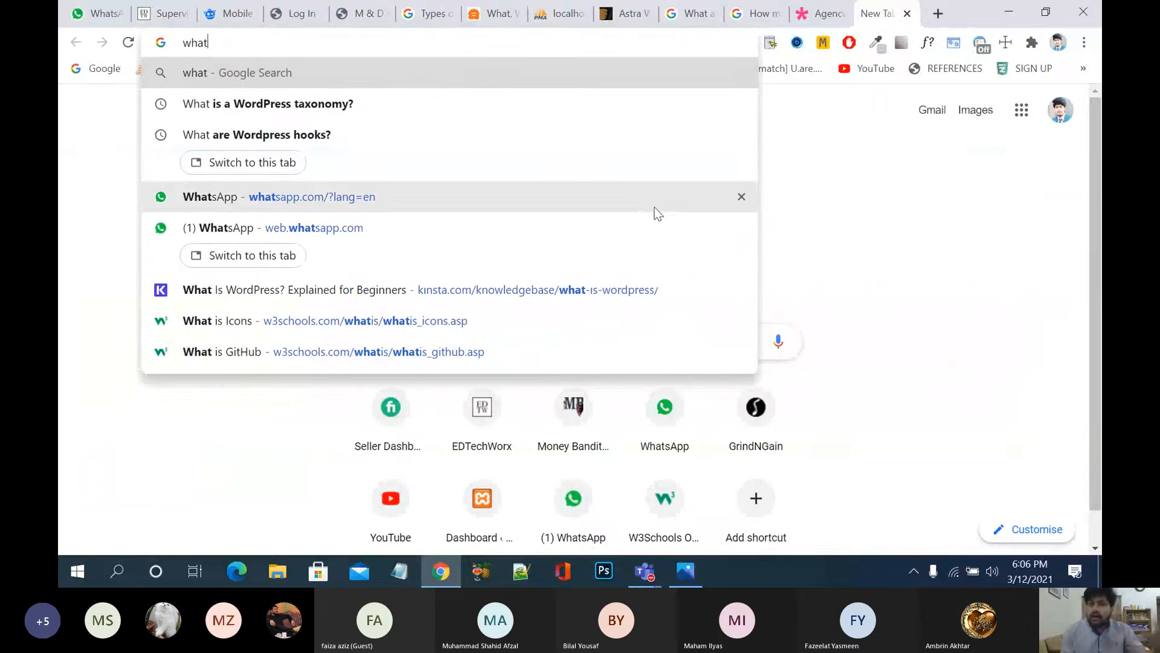
click(163, 13)
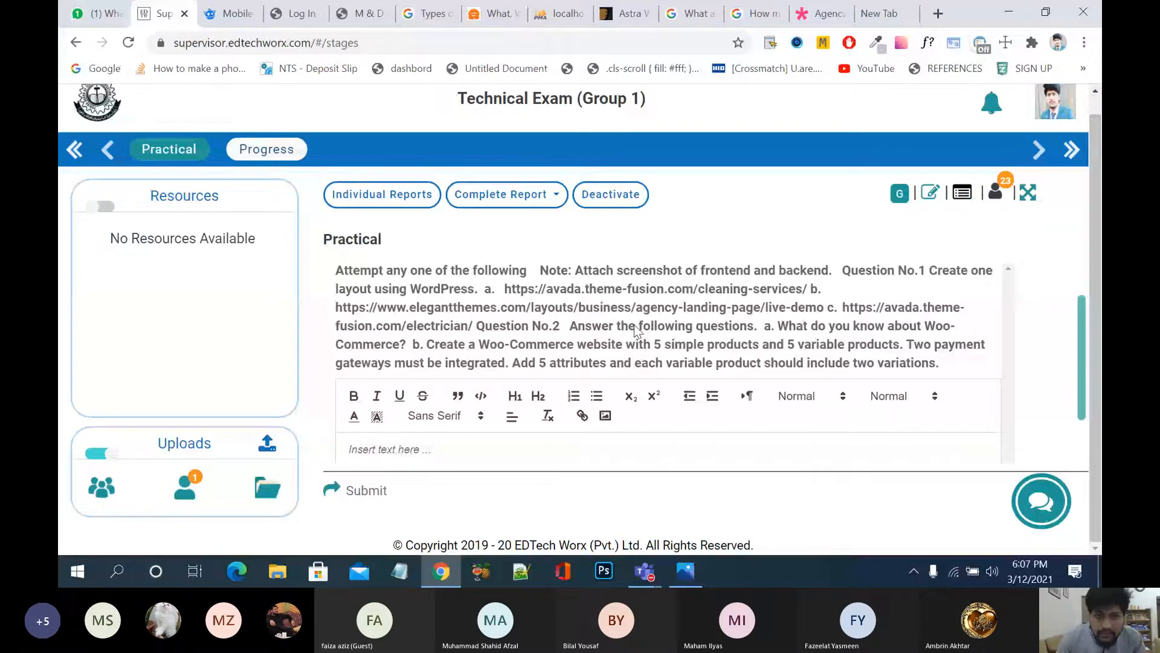
click(296, 15)
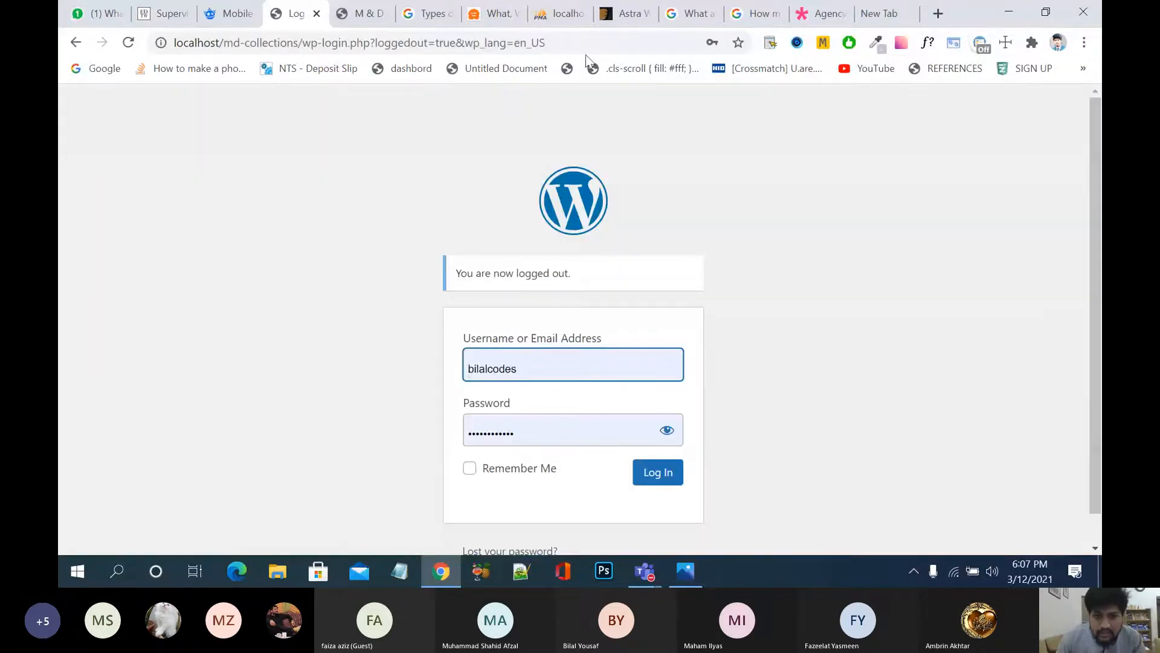
Step: Log in to the M & D Collections admin and open WooCommerce Settings
click(663, 480)
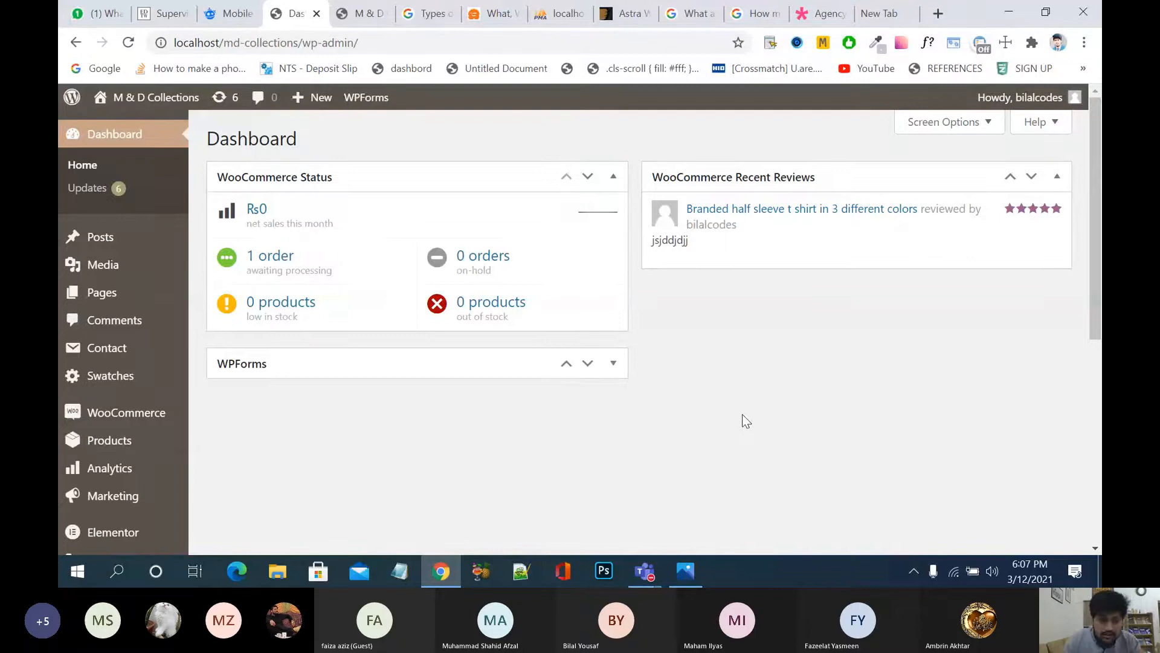
mouse_move(162, 417)
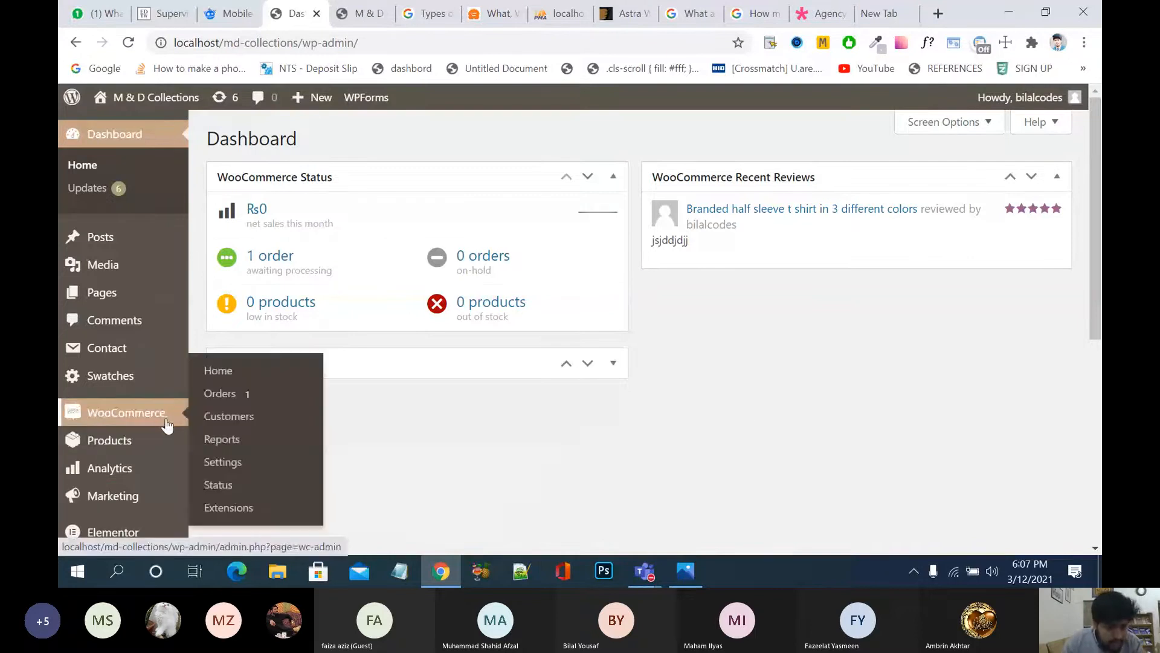
click(230, 464)
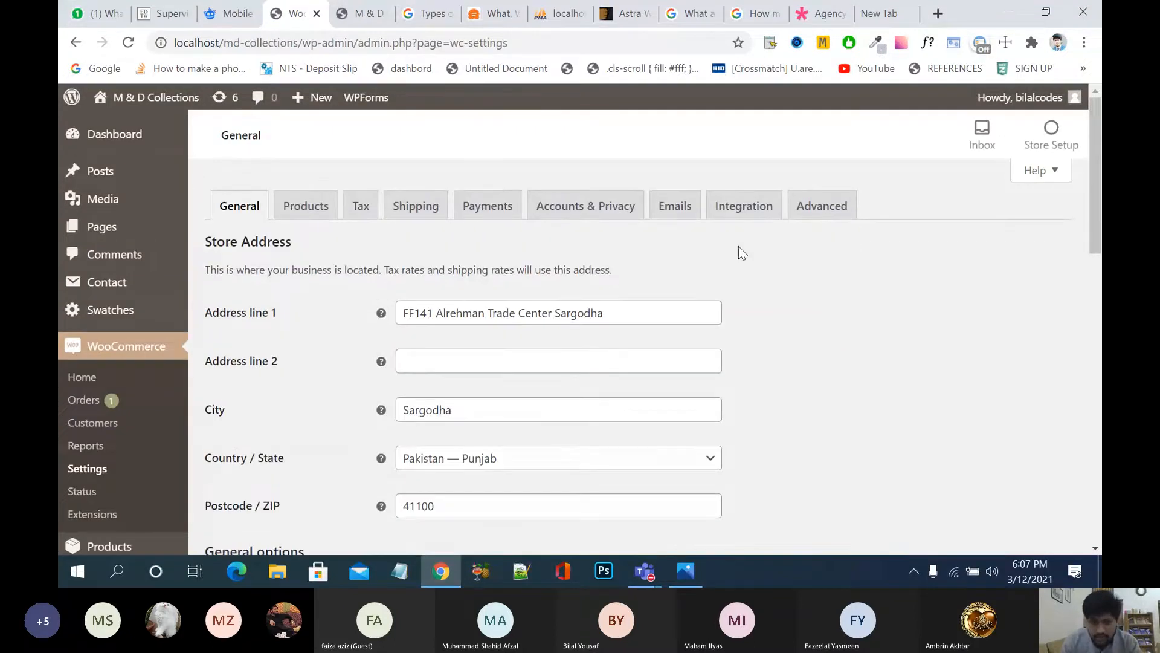
Step: Switch on the PayPal Standard gateway in WooCommerce Payments
click(489, 207)
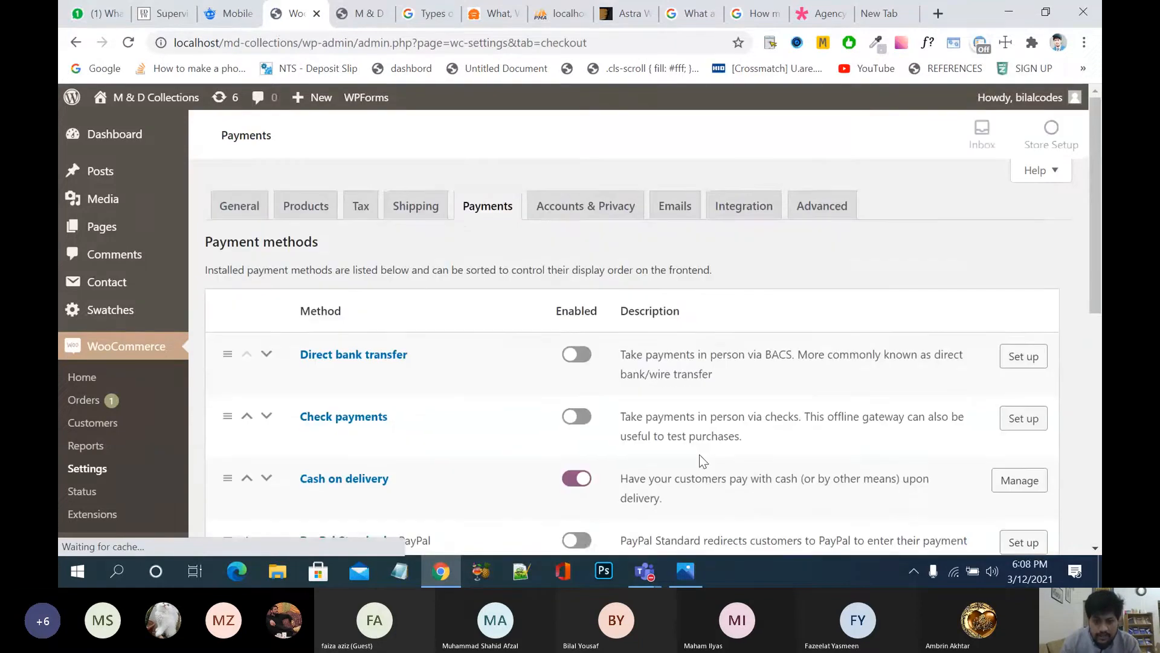
scroll(702, 461, down, 1)
scroll(703, 461, down, 3)
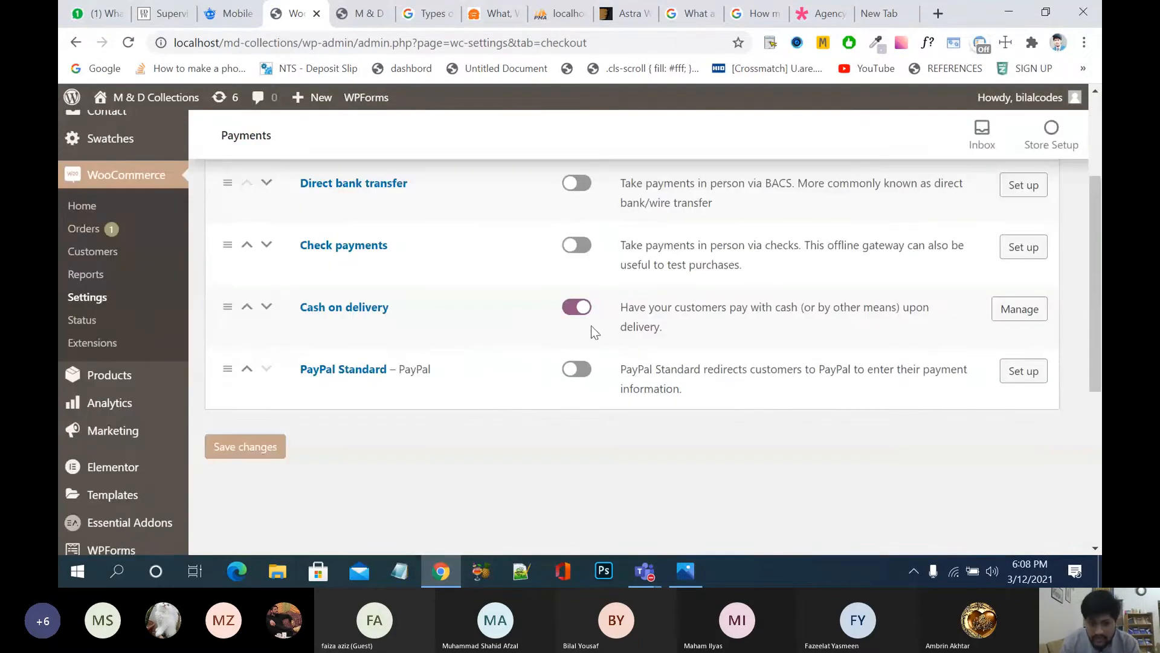
click(583, 375)
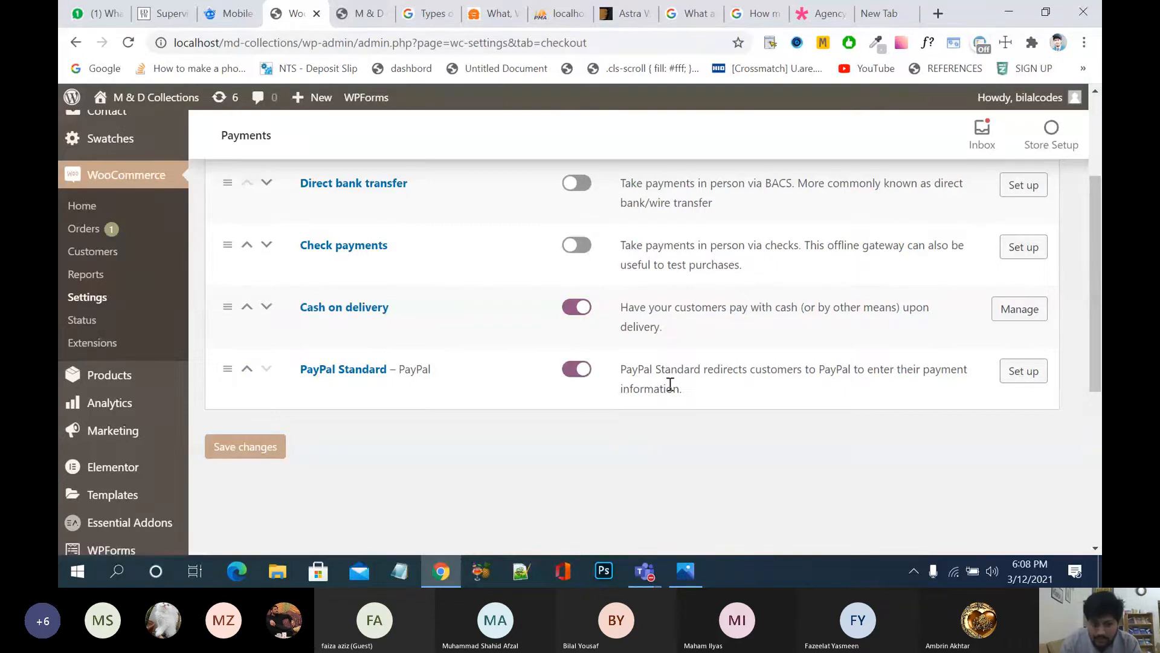
Step: Open PayPal Standard's setup, then return to the General tab's Pakistani rupee currency options
scroll(689, 391, up, 1)
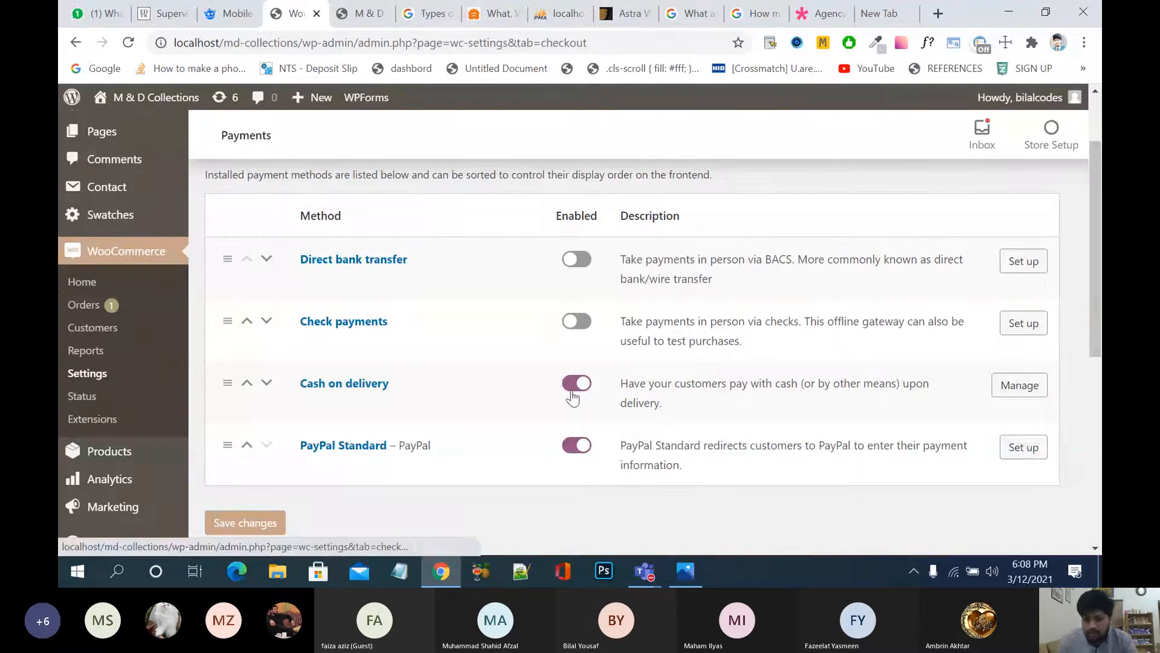
click(1019, 452)
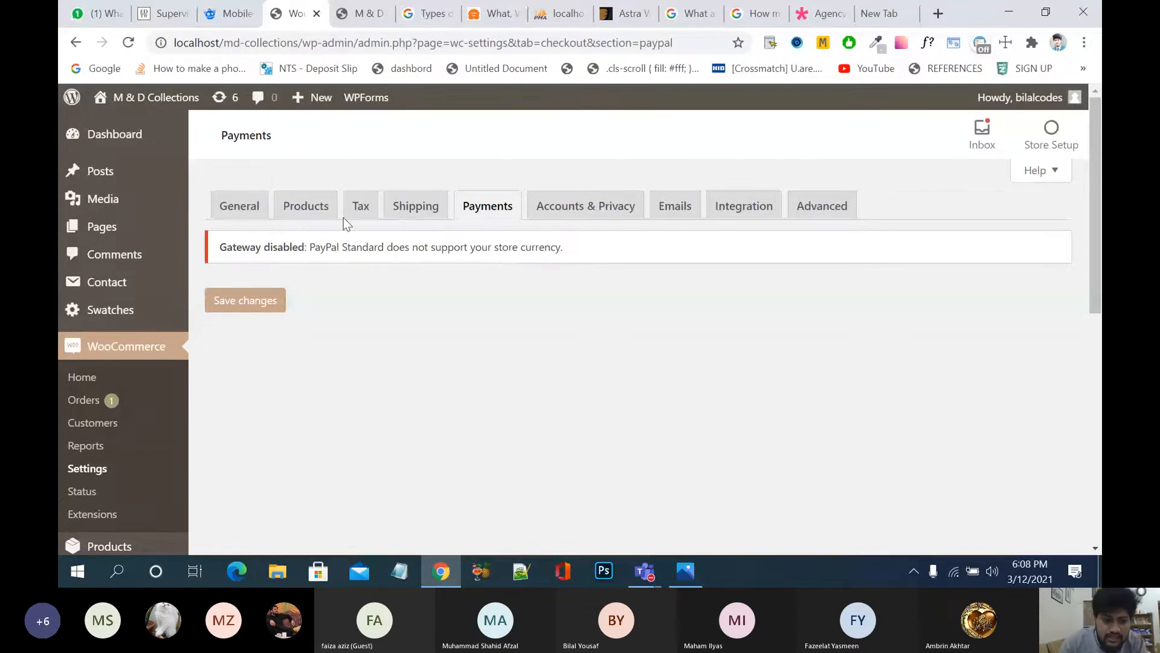
click(252, 220)
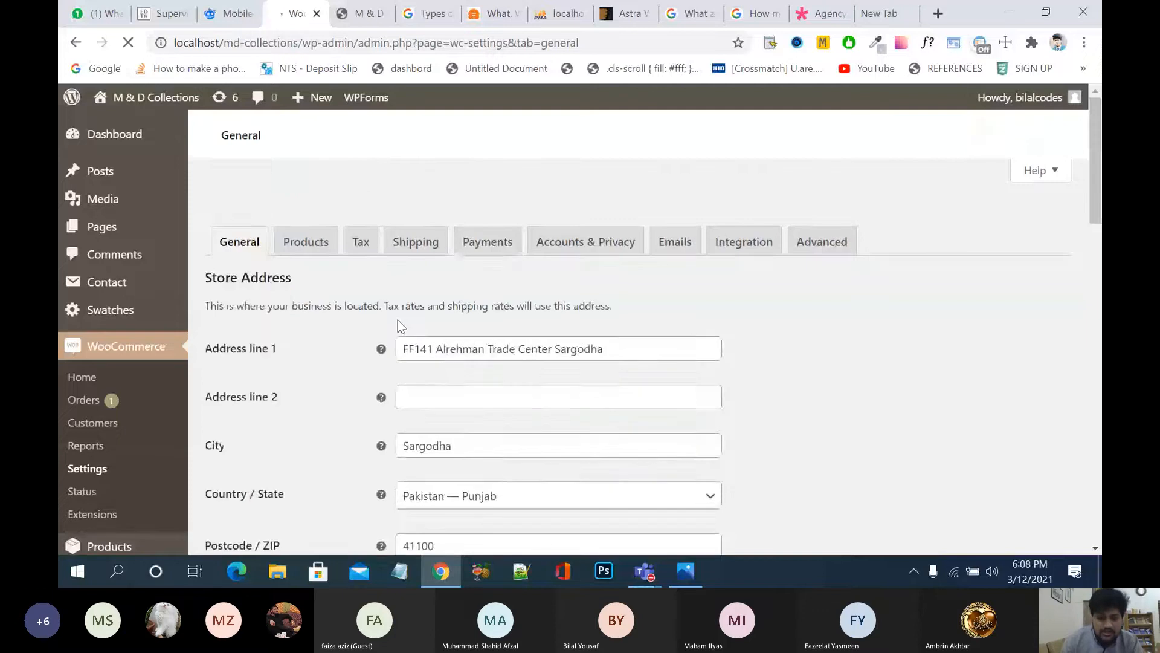
scroll(398, 320, down, 12)
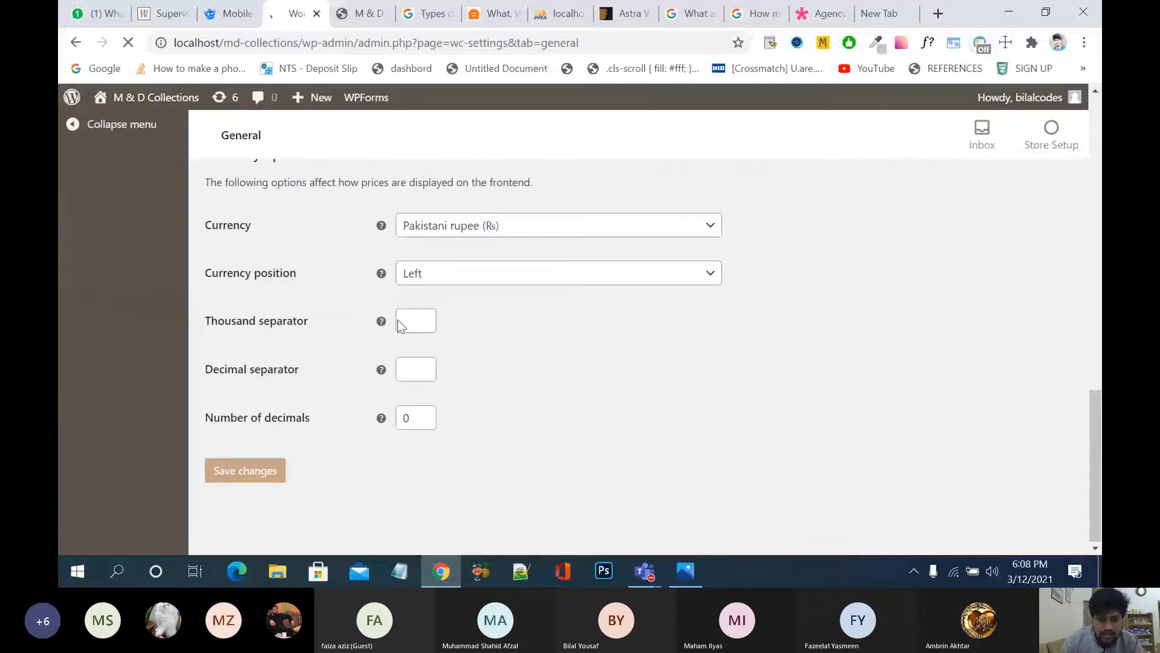
Step: Set the store currency to United States (US) dollar via a 'uni' search and save
click(505, 225)
scroll(505, 225, up, 5)
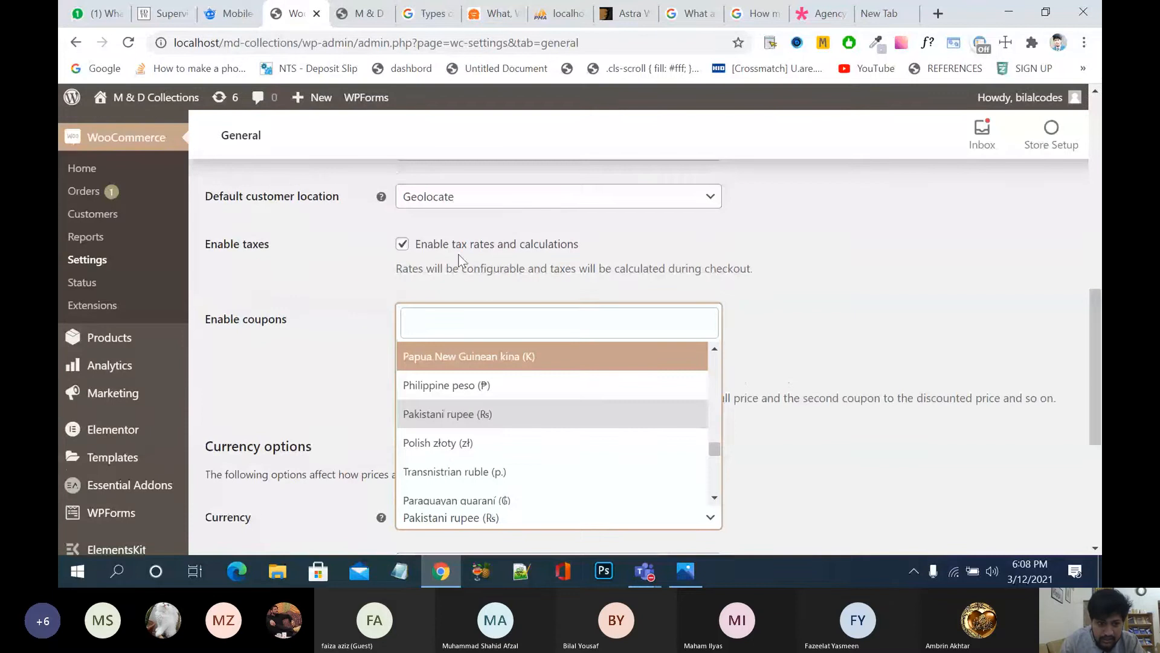
scroll(386, 316, up, 5)
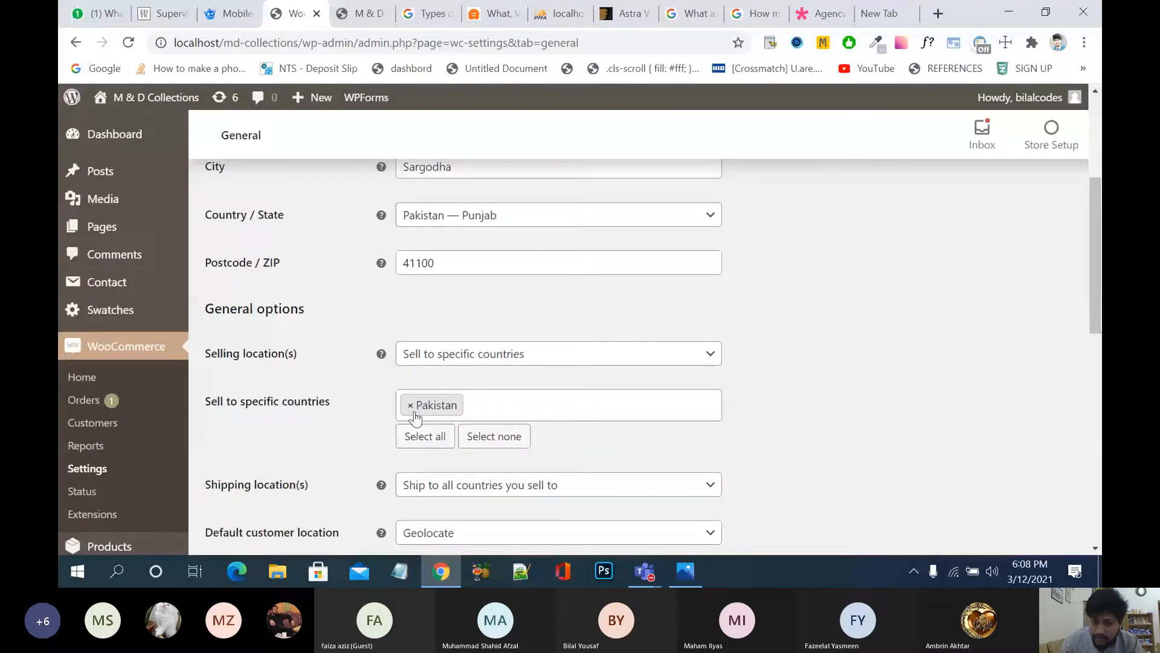
scroll(531, 407, down, 10)
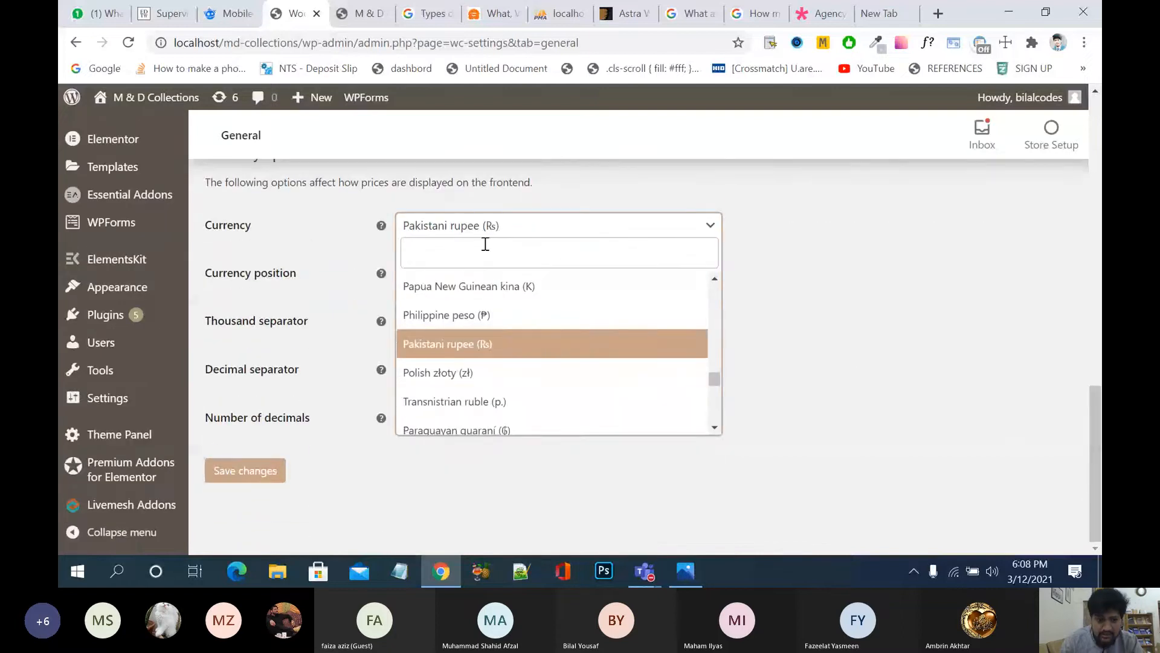
text(uni)
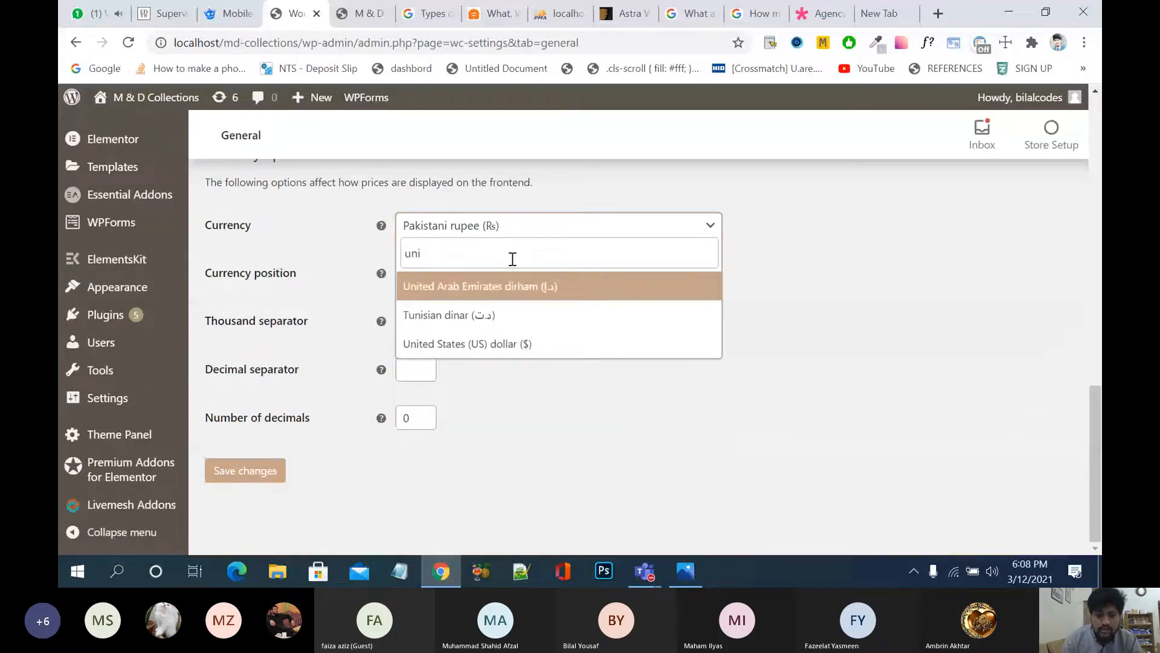
click(540, 350)
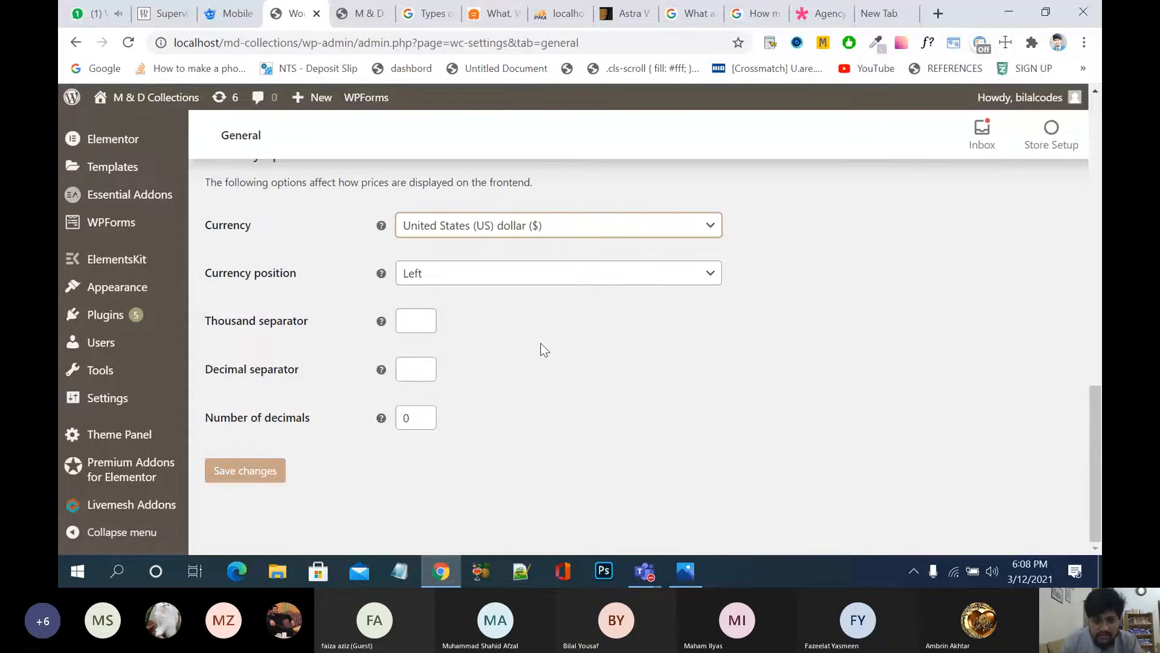
click(260, 483)
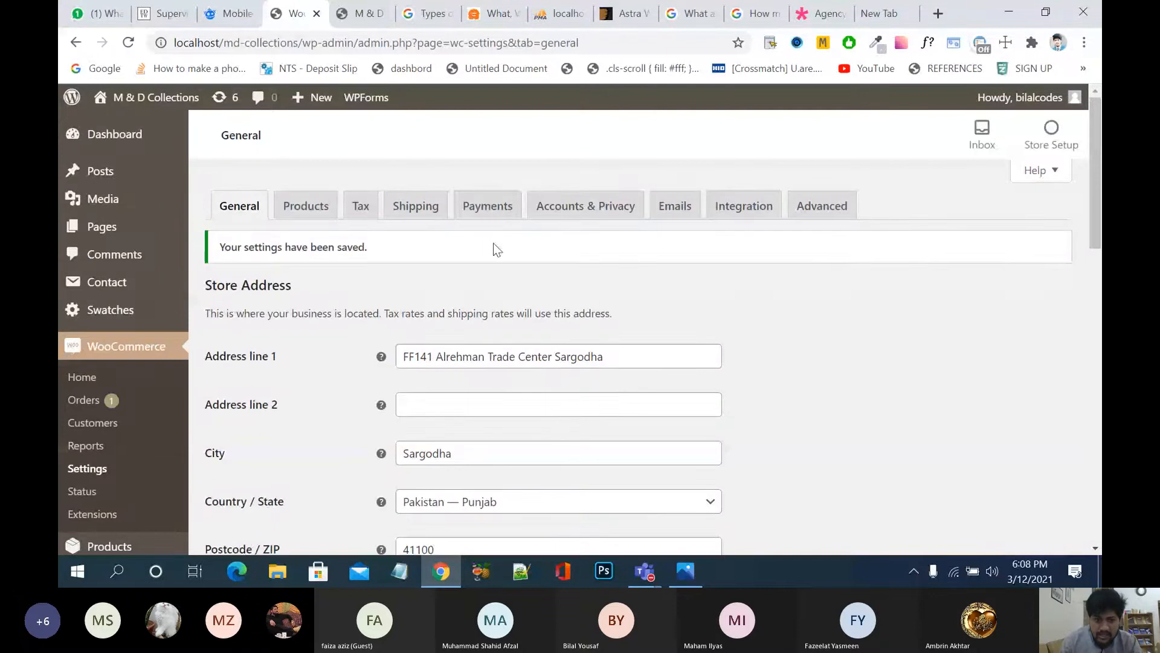
click(494, 208)
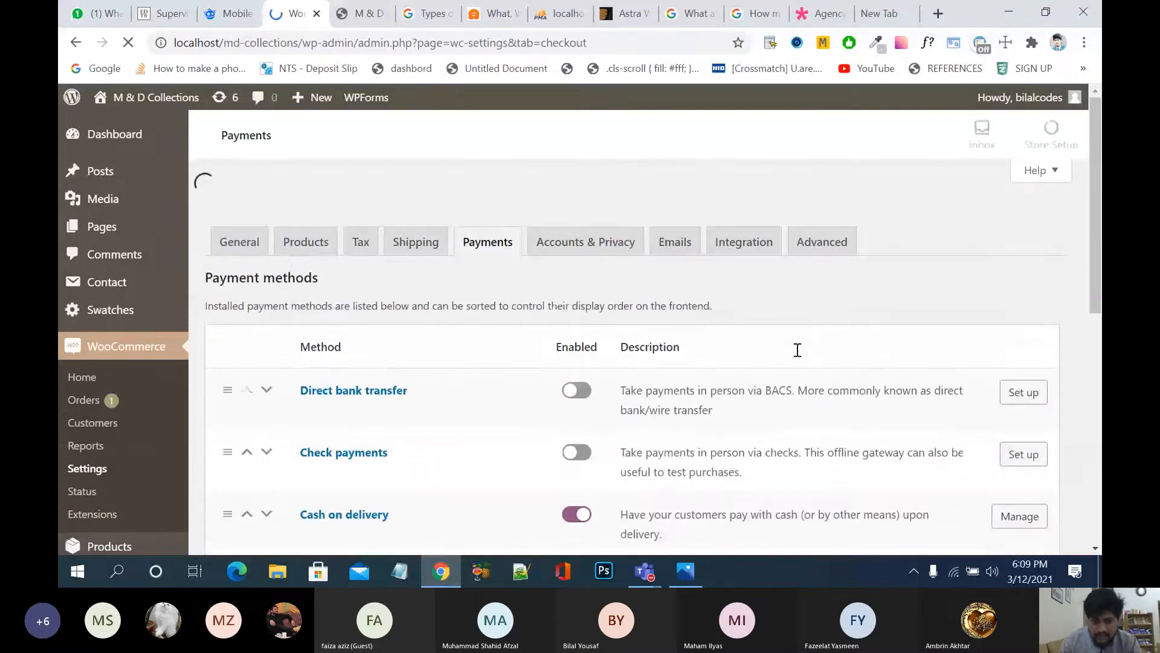
Step: Open PayPal Standard's Manage page and scroll down to its API credentials section
scroll(796, 349, down, 3)
scroll(797, 350, down, 2)
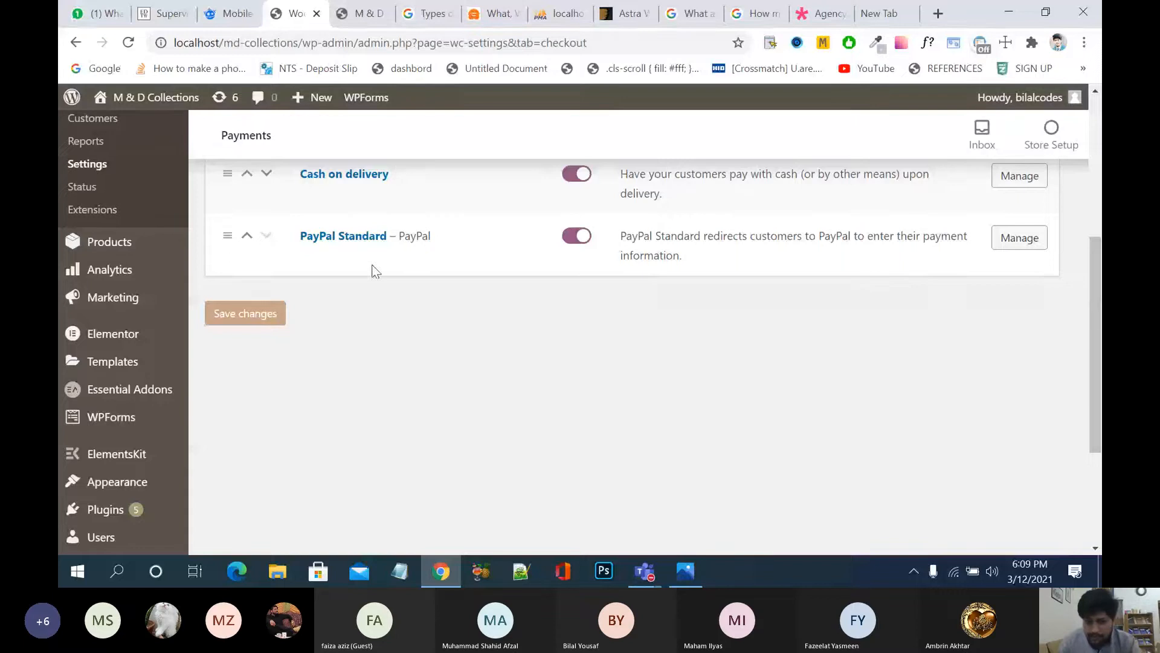
scroll(740, 371, up, 3)
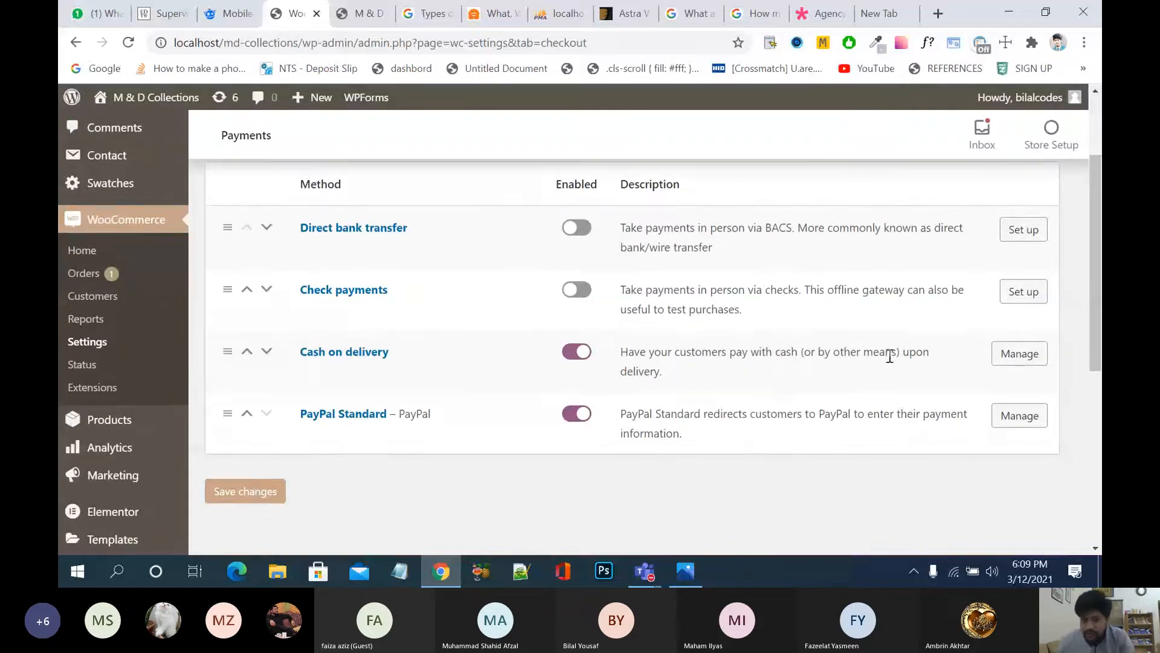
click(1000, 417)
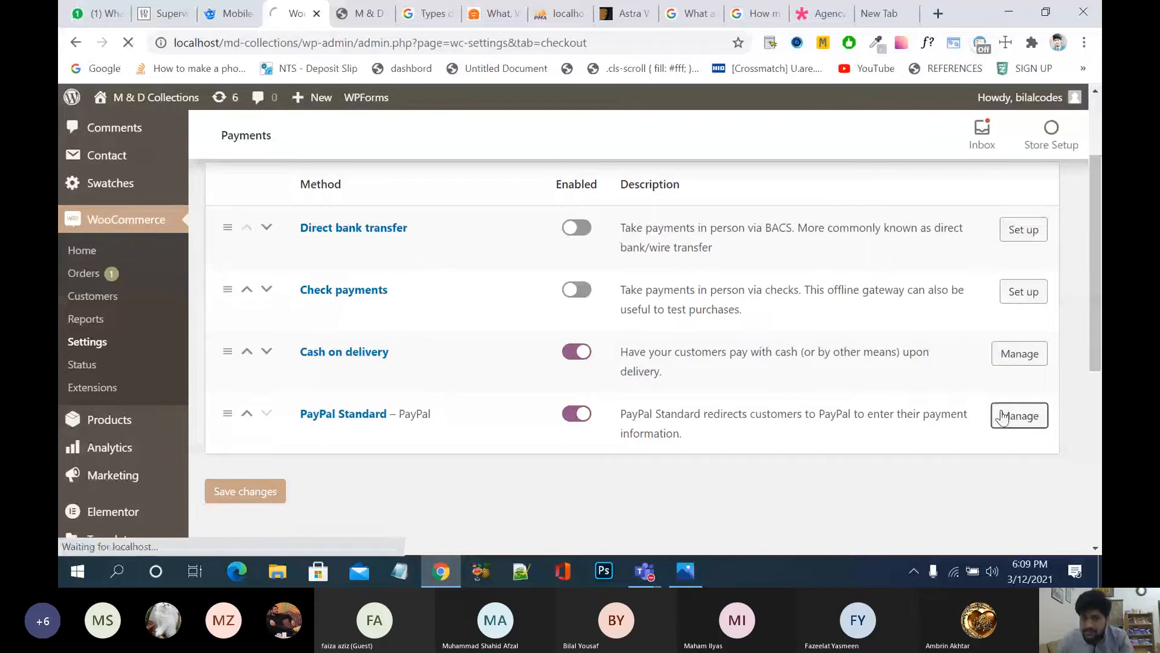
scroll(857, 456, down, 2)
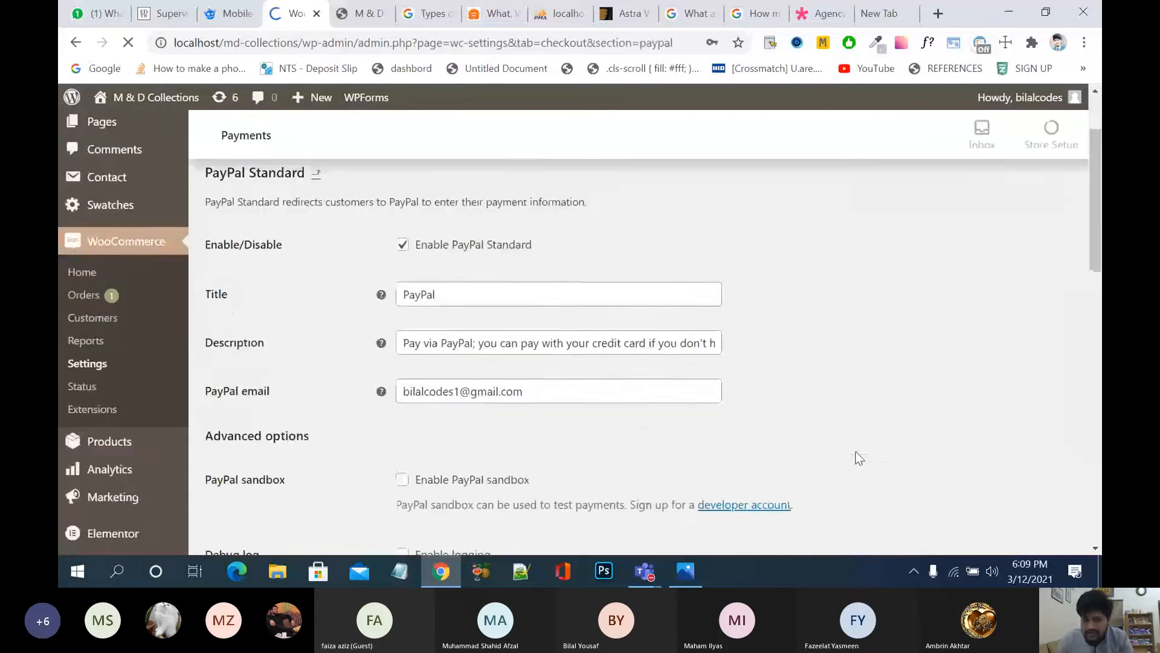
scroll(859, 458, down, 2)
scroll(859, 458, up, 2)
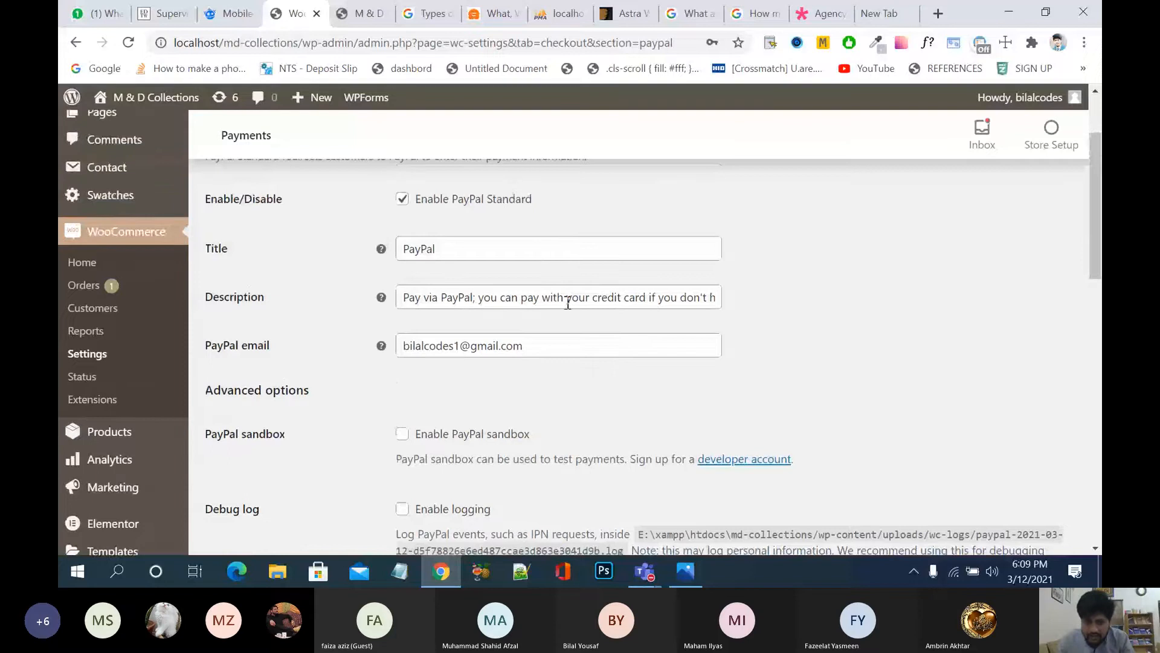
scroll(595, 374, down, 5)
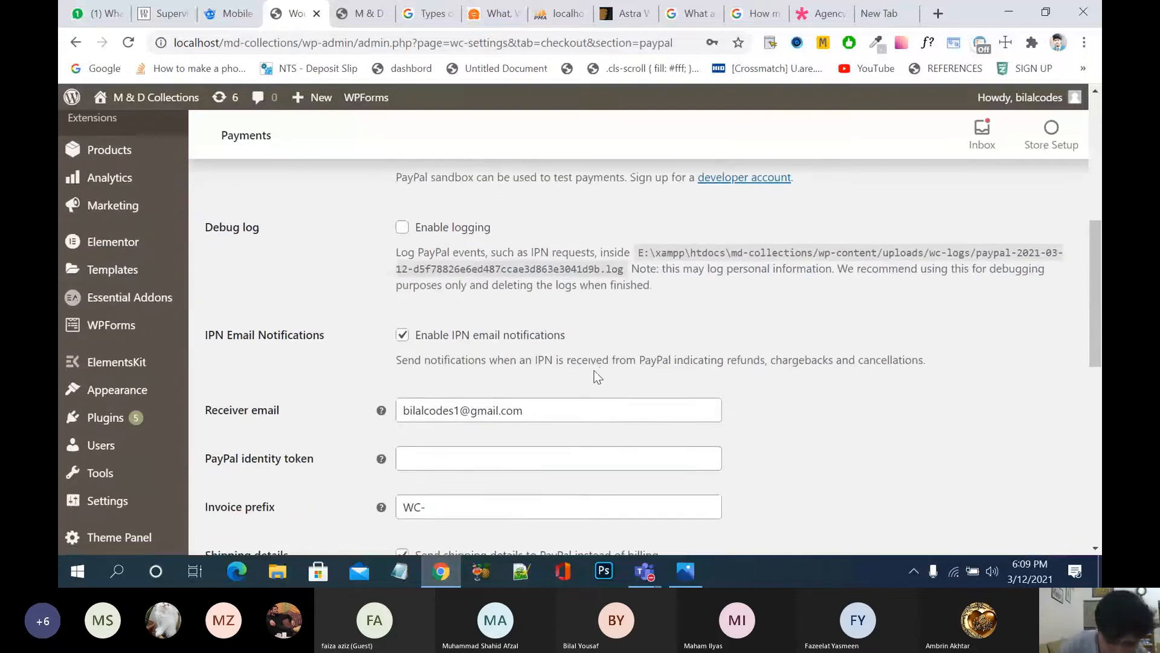
scroll(596, 374, down, 2)
click(484, 347)
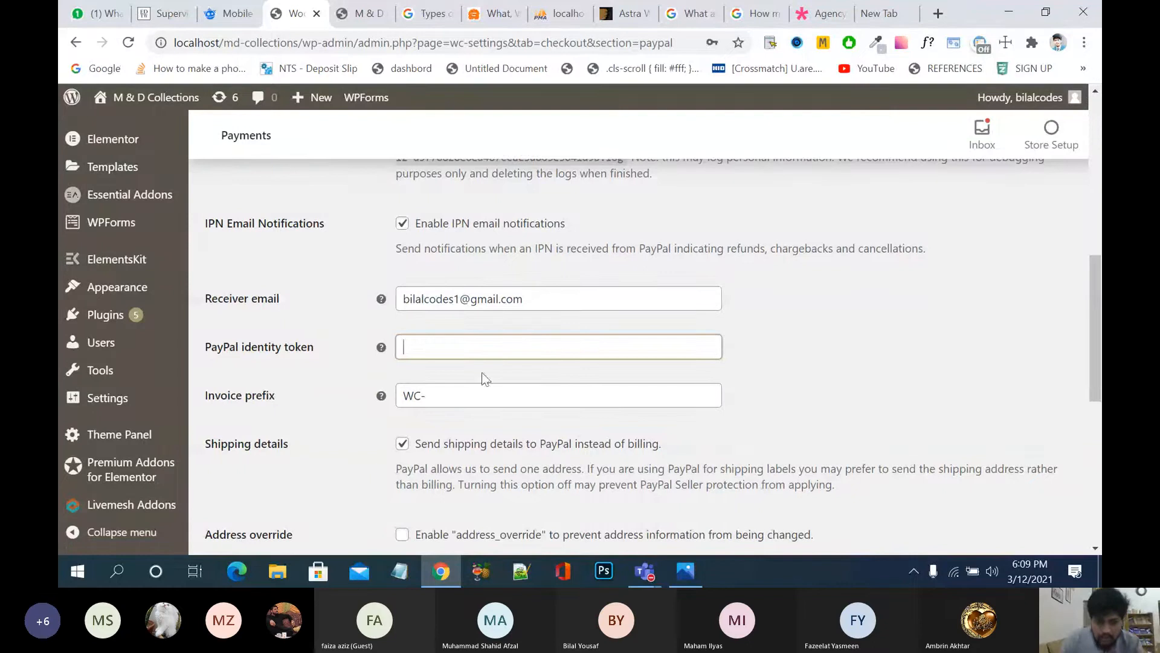
scroll(478, 399, down, 8)
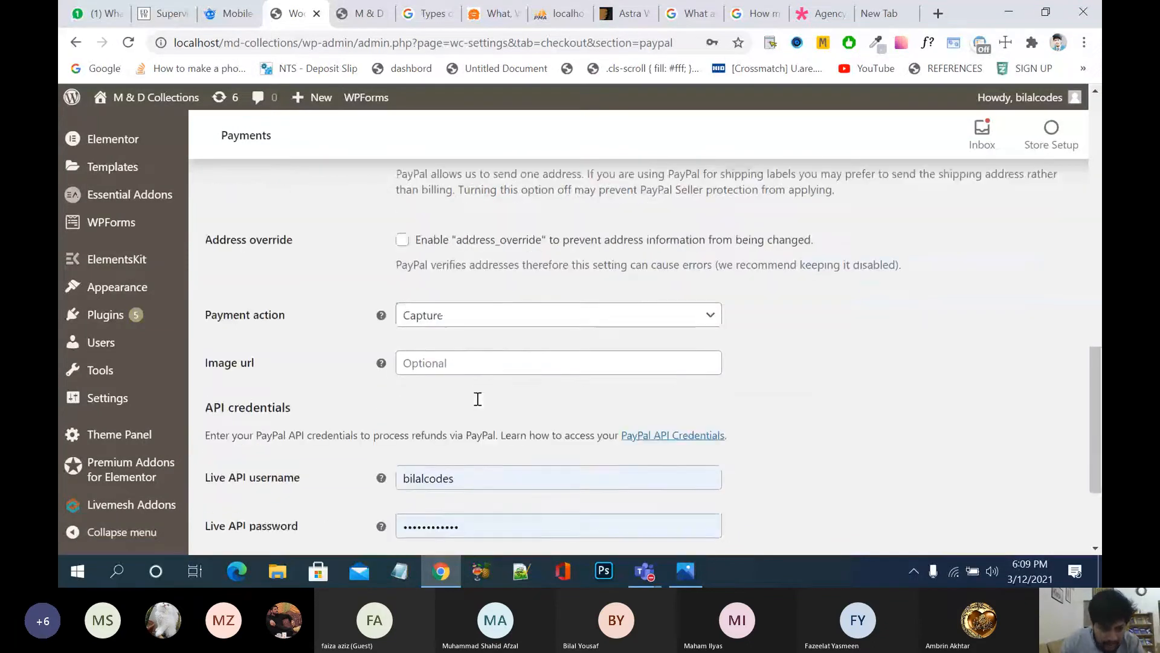
Step: Clear the saved Live API password and Live API username fields
click(345, 370)
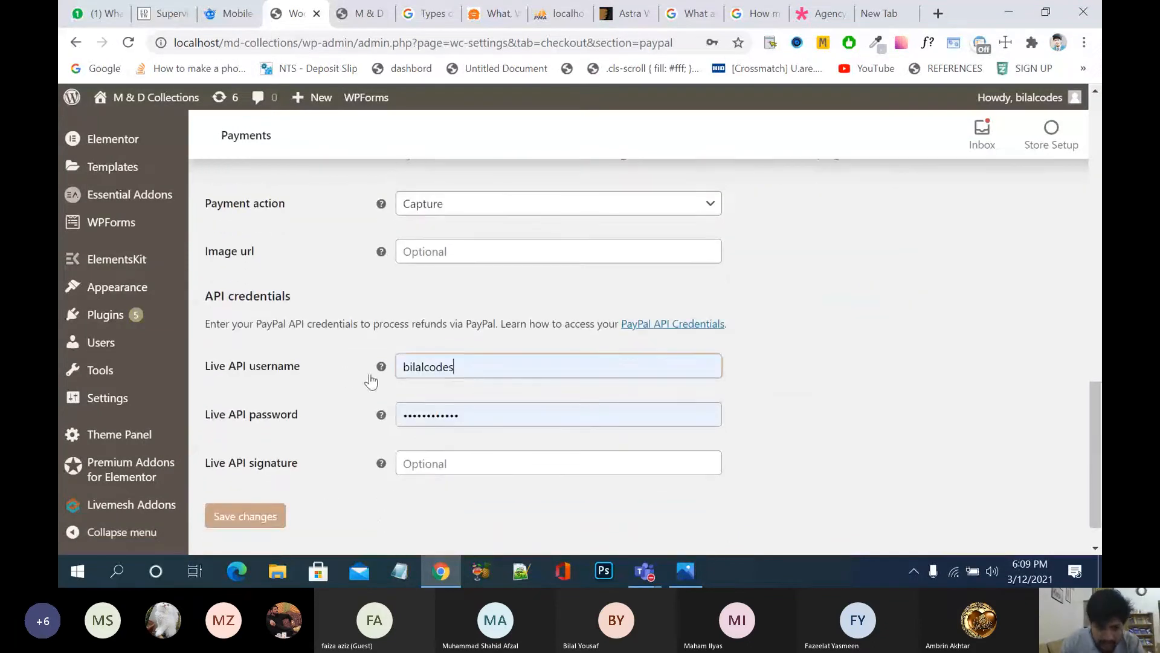
click(518, 414)
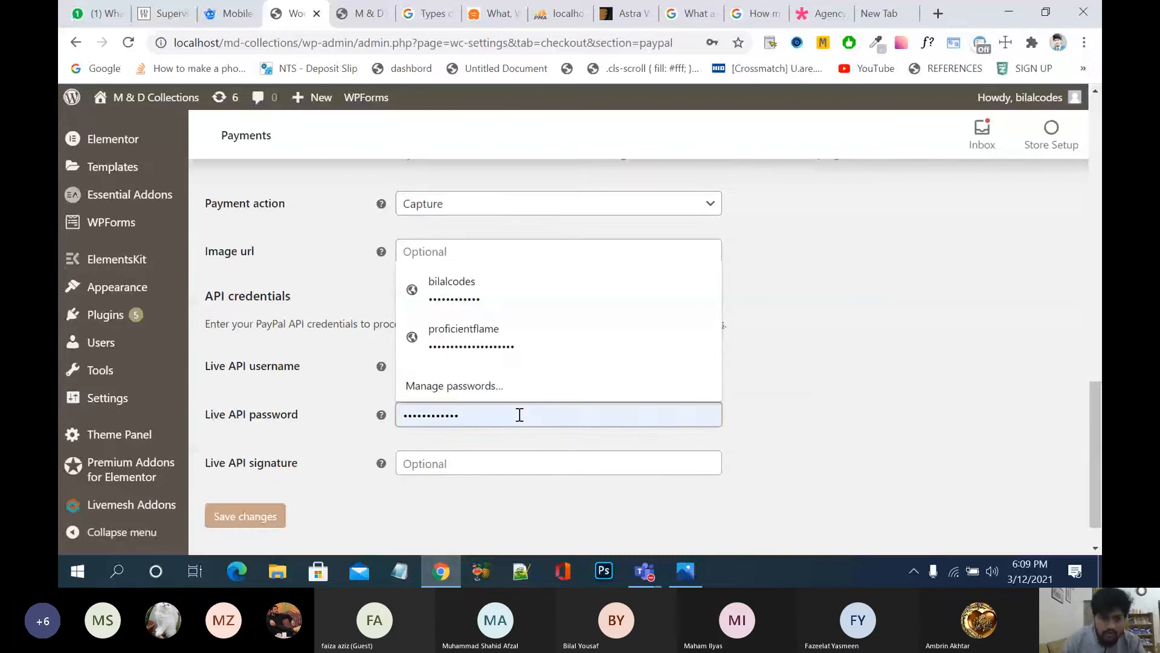
key(BackSpace)
key(BackSpace)
key(BackSpace)
key(BackSpace)
key(BackSpace)
key(BackSpace)
key(BackSpace)
key(BackSpace)
key(BackSpace)
key(BackSpace)
key(BackSpace)
key(BackSpace)
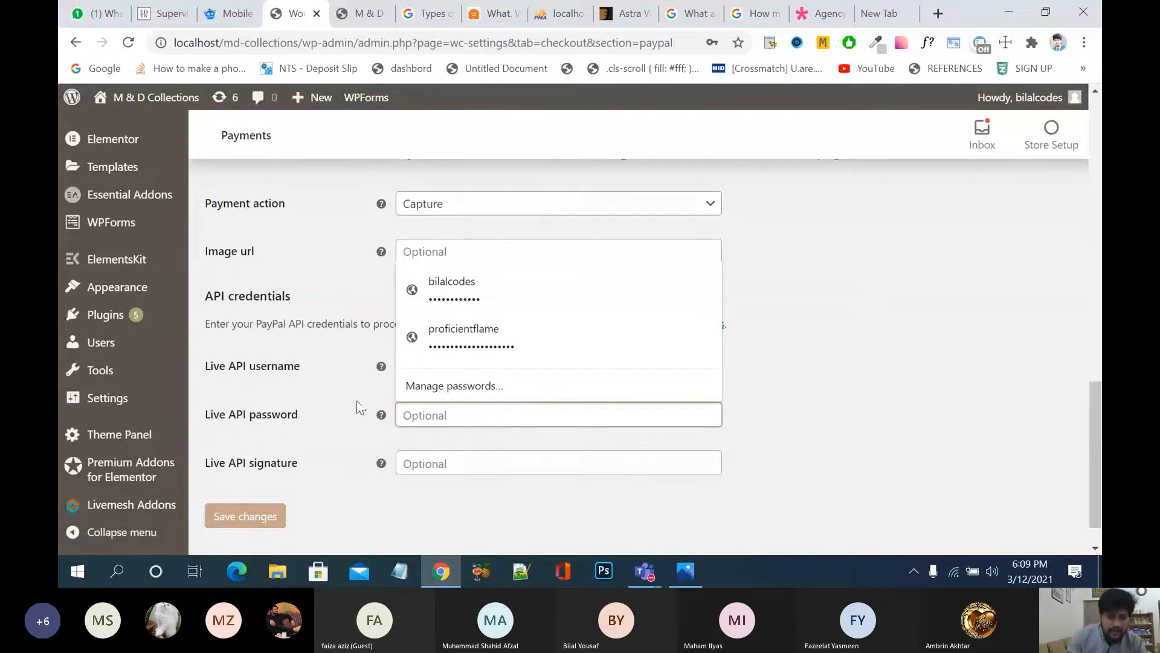
click(343, 398)
drag(469, 370, 374, 370)
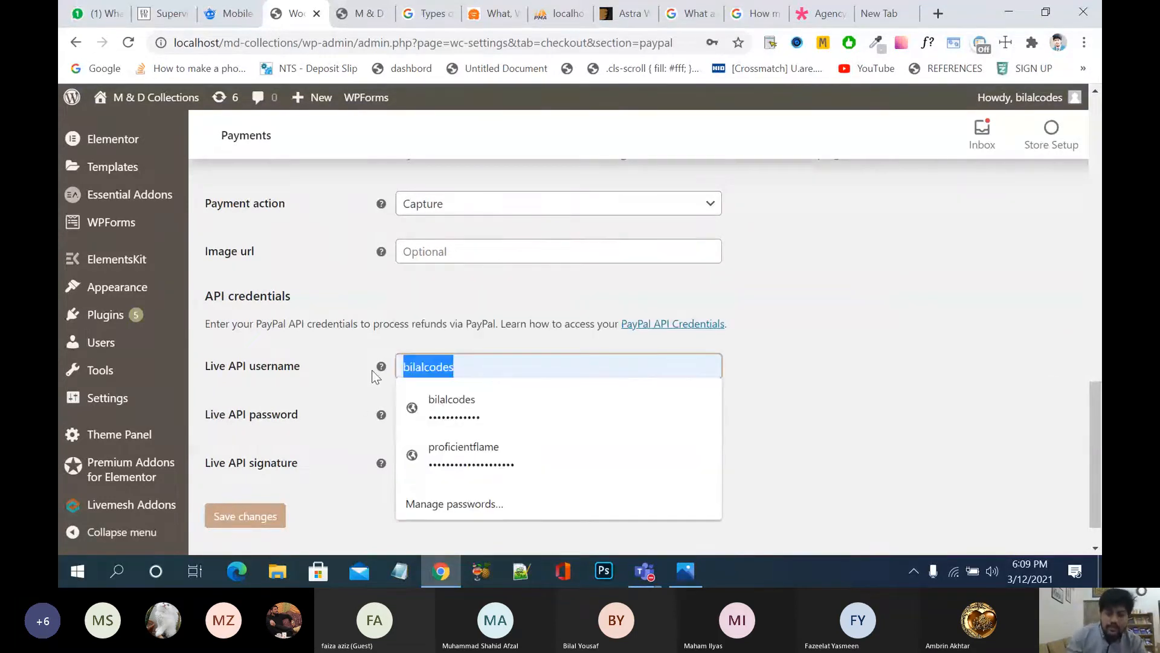
key(BackSpace)
click(853, 364)
Step: Enter 'here we need' as the PayPal Live API username
click(541, 372)
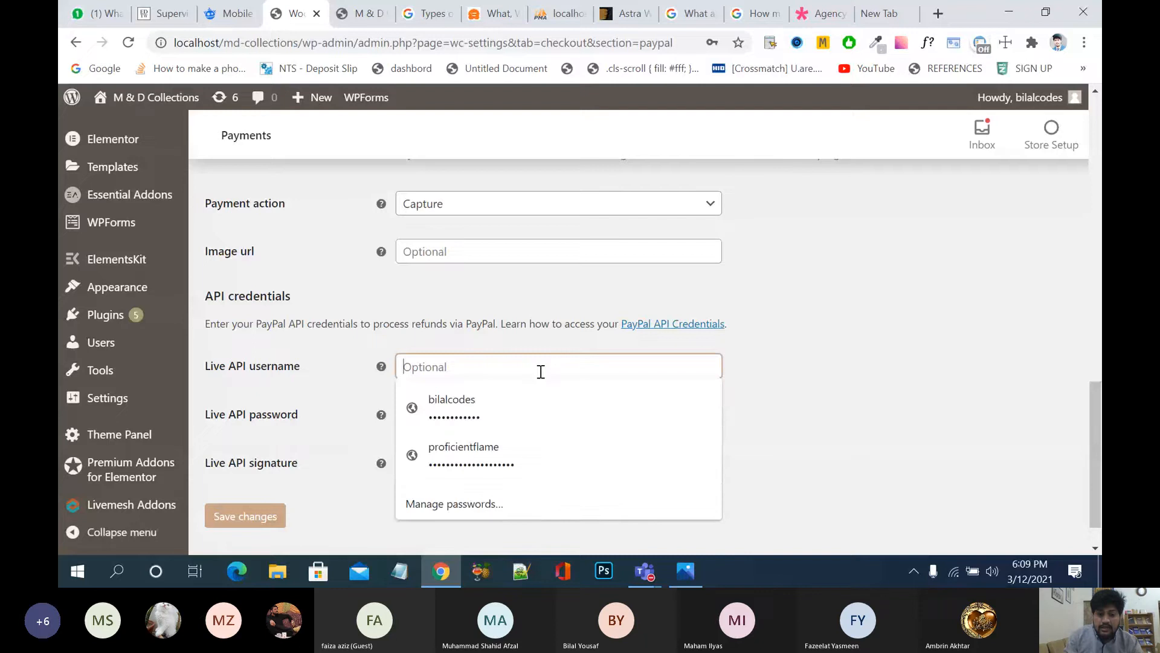
text(here e)
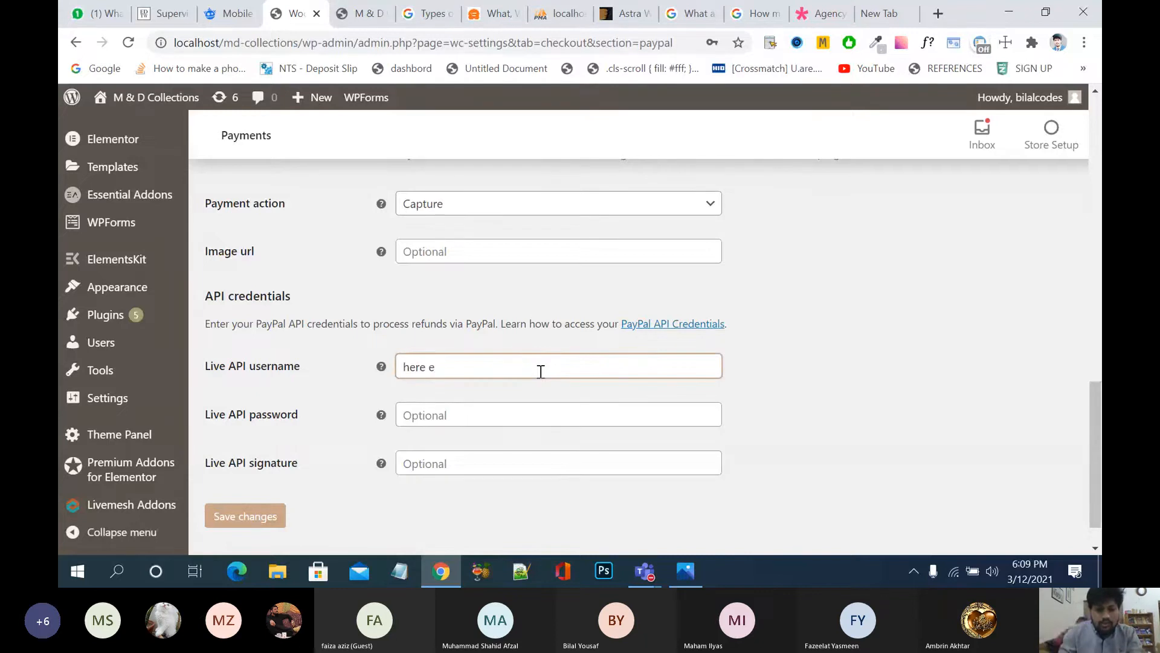
key(BackSpace)
text(we need)
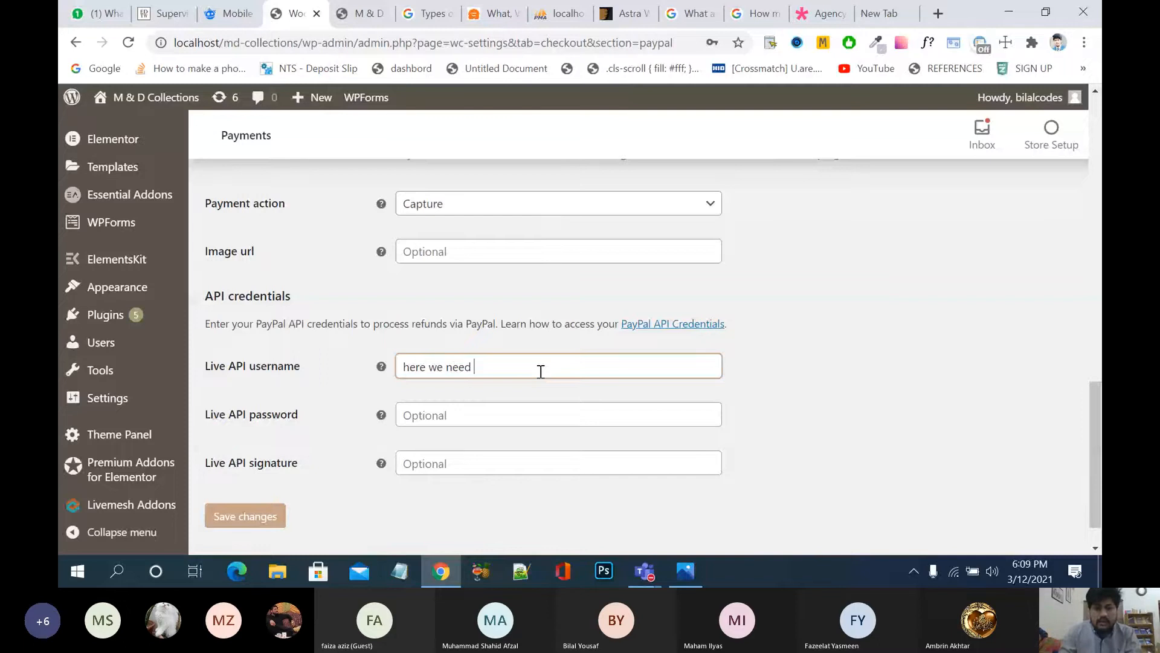
click(520, 423)
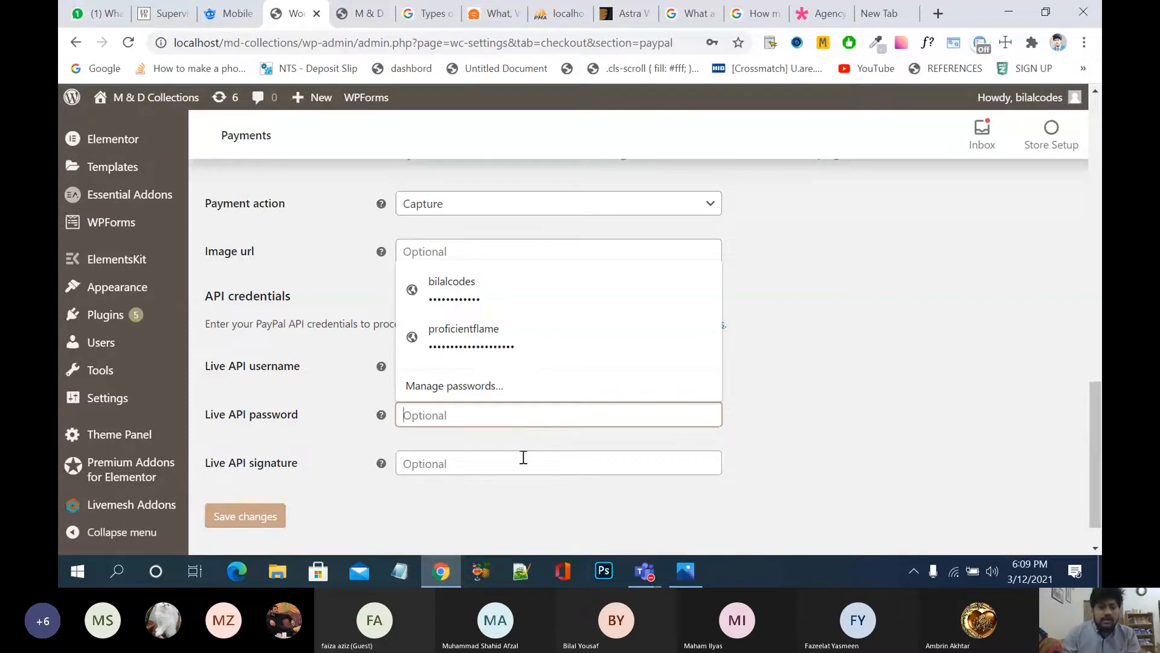
click(544, 510)
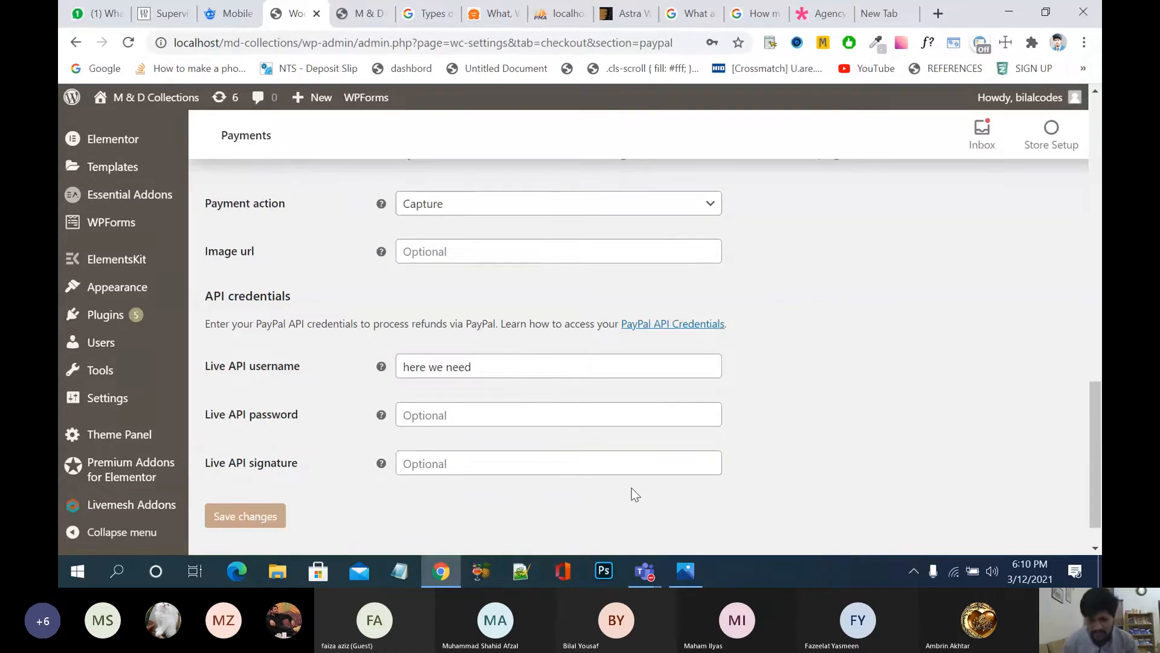
click(445, 412)
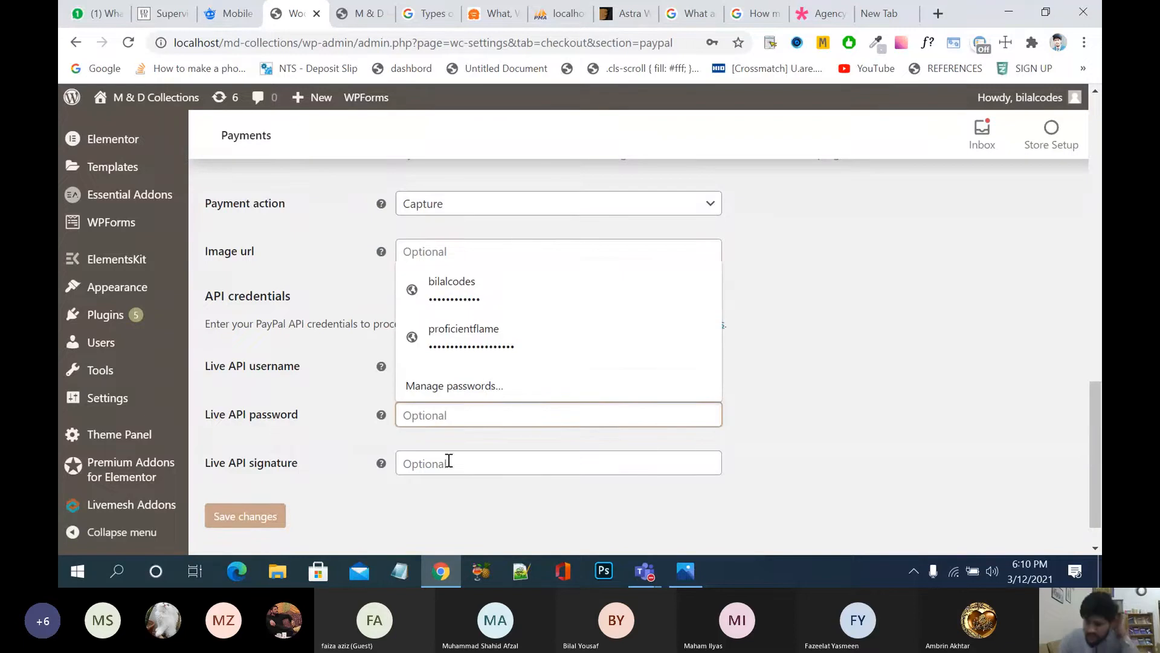
click(331, 450)
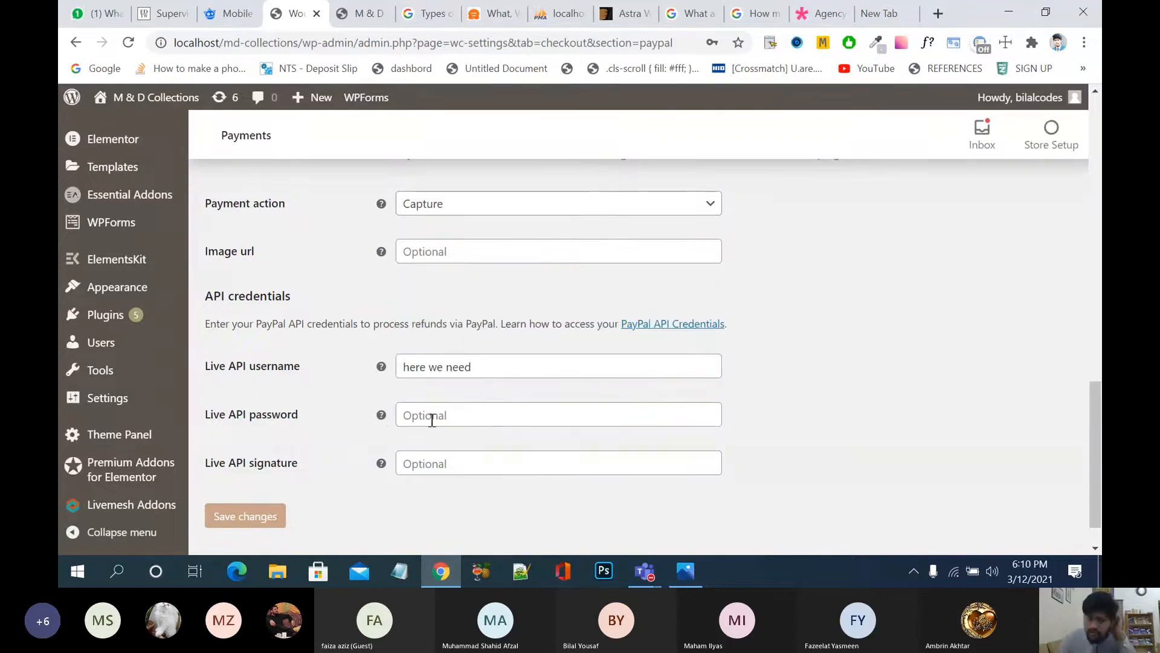
click(470, 456)
click(886, 347)
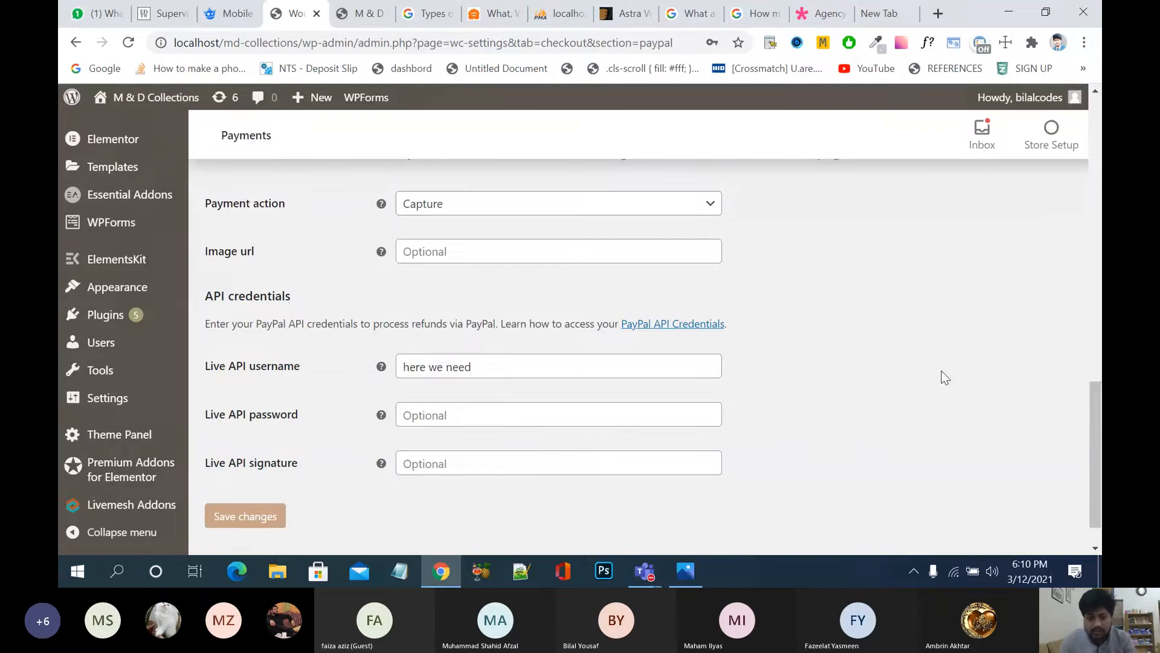
Step: Launch Snipping Tool from a Start search for 'sni' and snip the PayPal settings page
key(super)
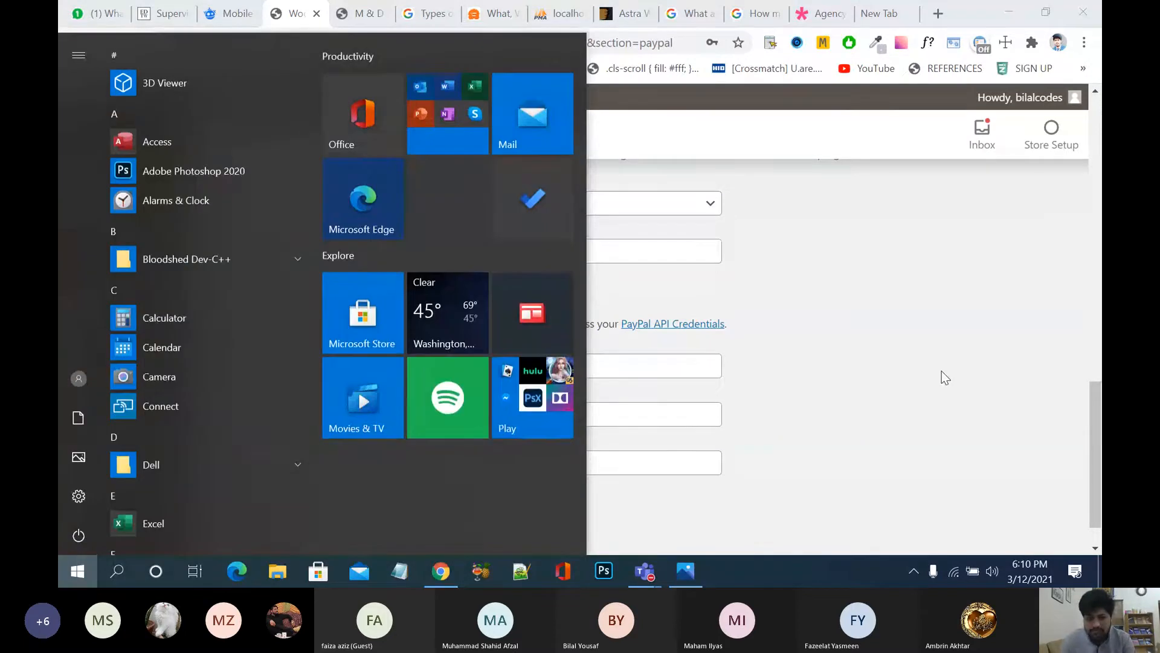
text(sni)
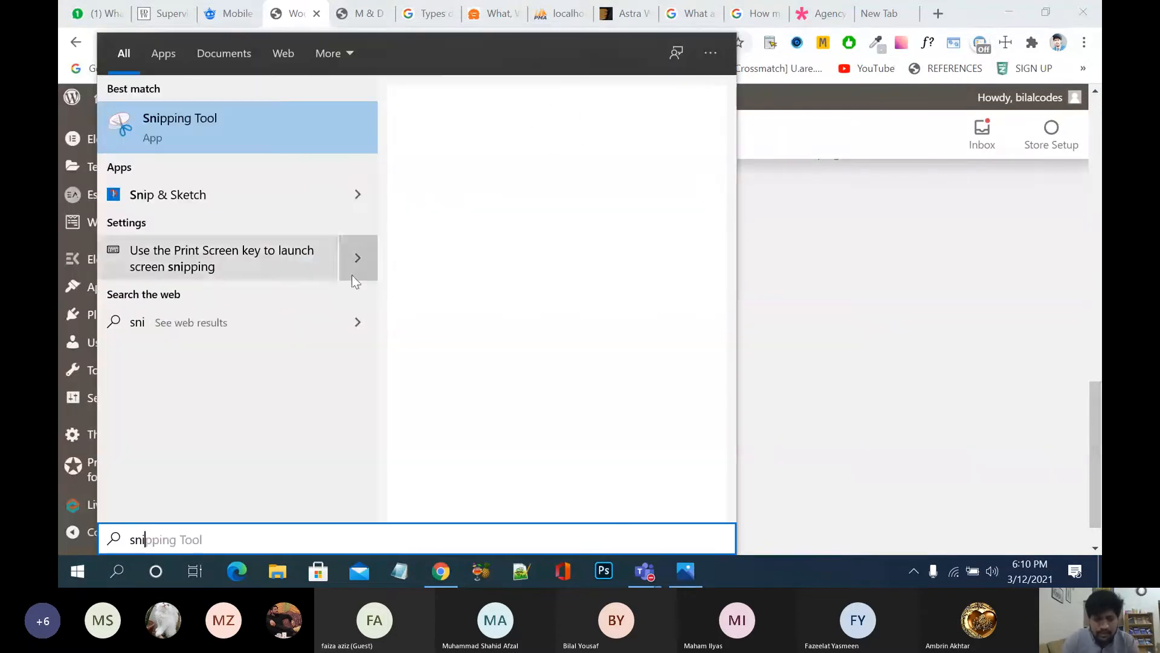
click(209, 136)
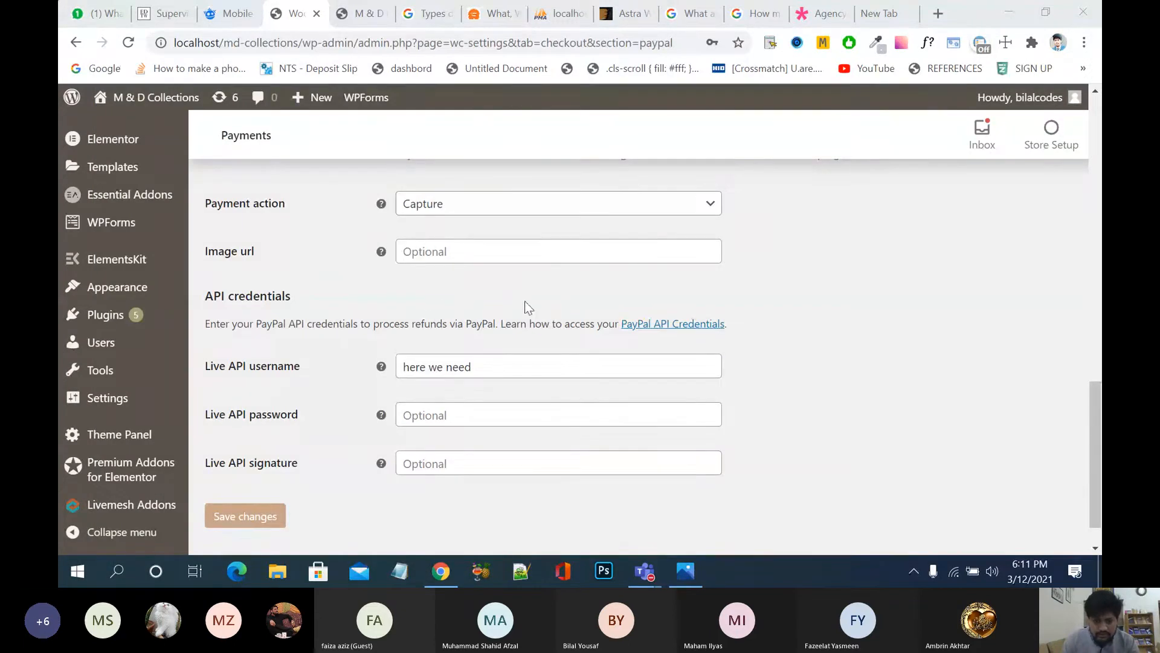
click(791, 364)
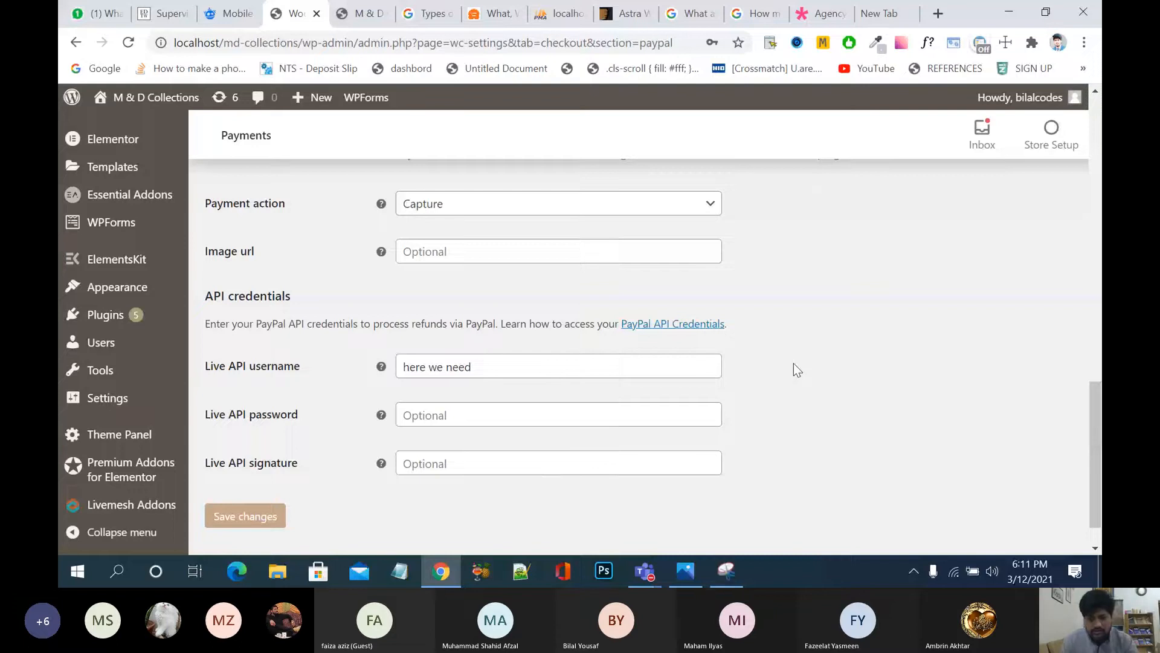
click(727, 573)
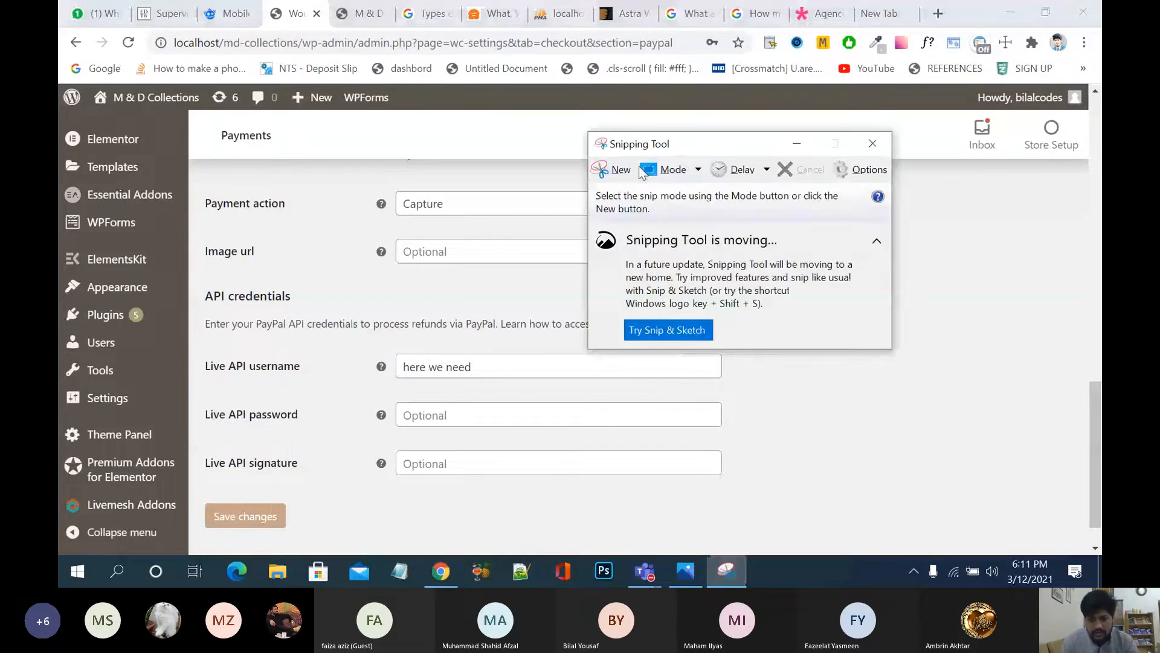
click(619, 172)
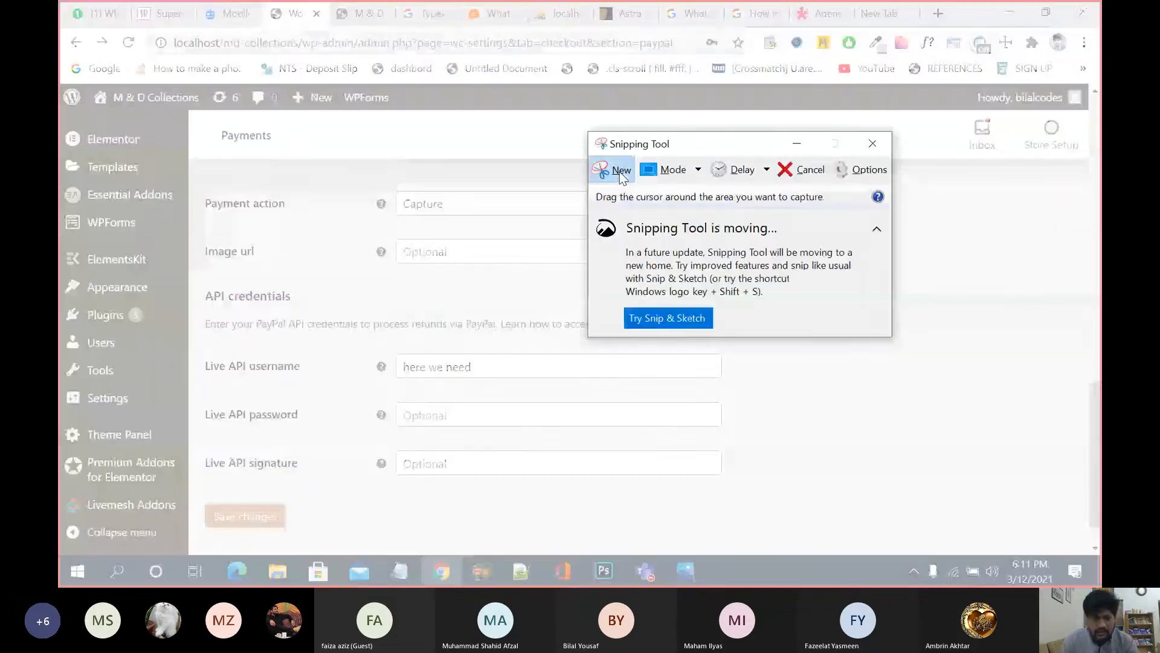
drag(60, 84, 1091, 556)
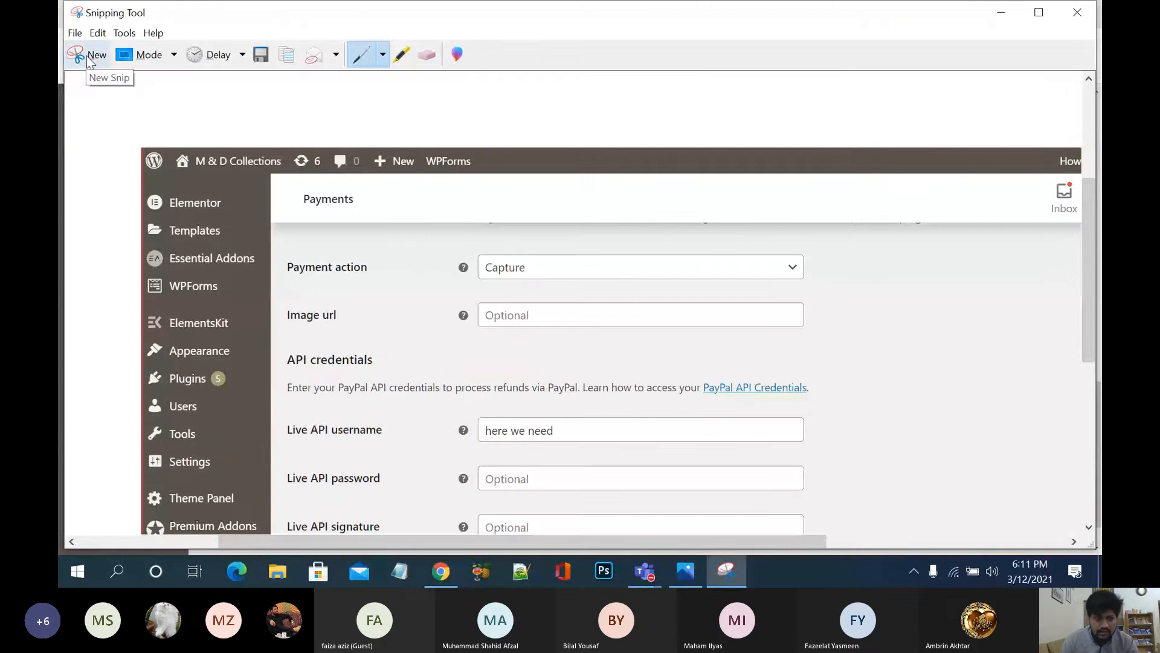
Step: Take a new snip of the whole screen area
click(89, 60)
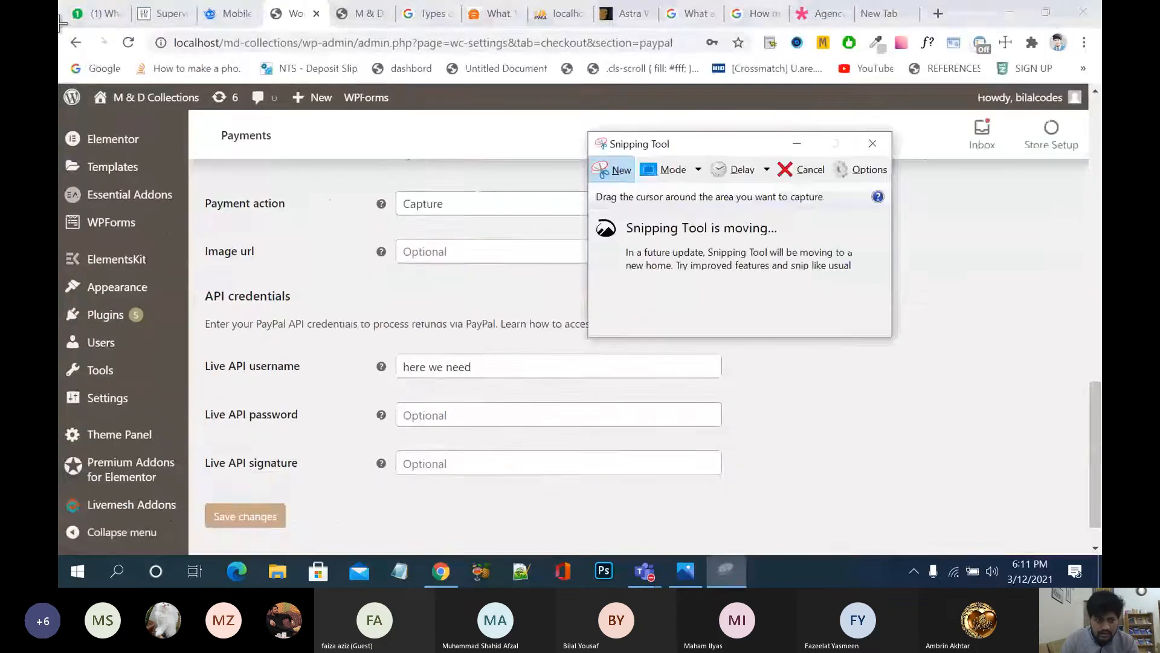
drag(58, 27, 1092, 581)
drag(1087, 251, 1096, 524)
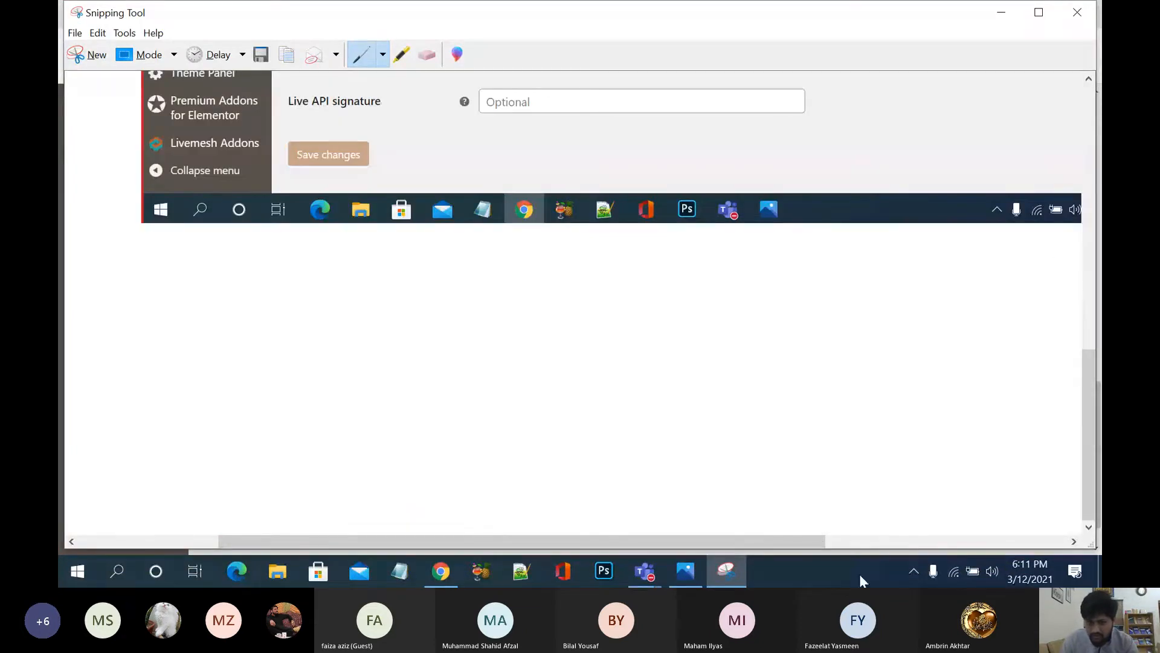
drag(806, 541, 944, 541)
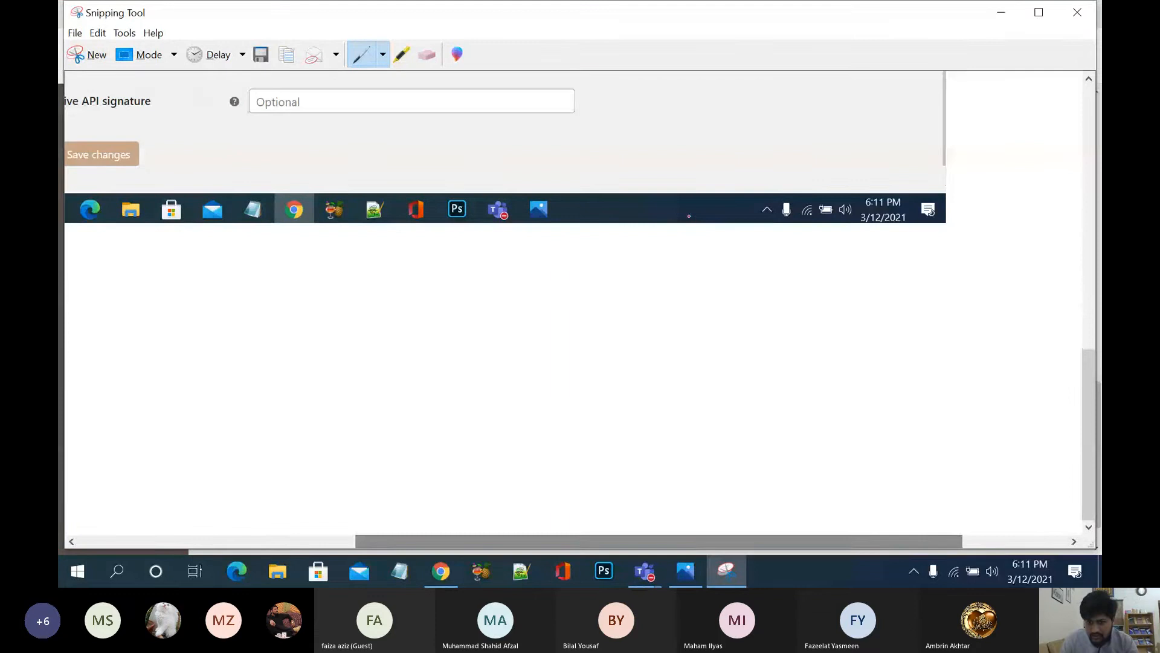
Step: Re-snip the PayPal settings area, then close Snipping Tool without saving
click(1005, 12)
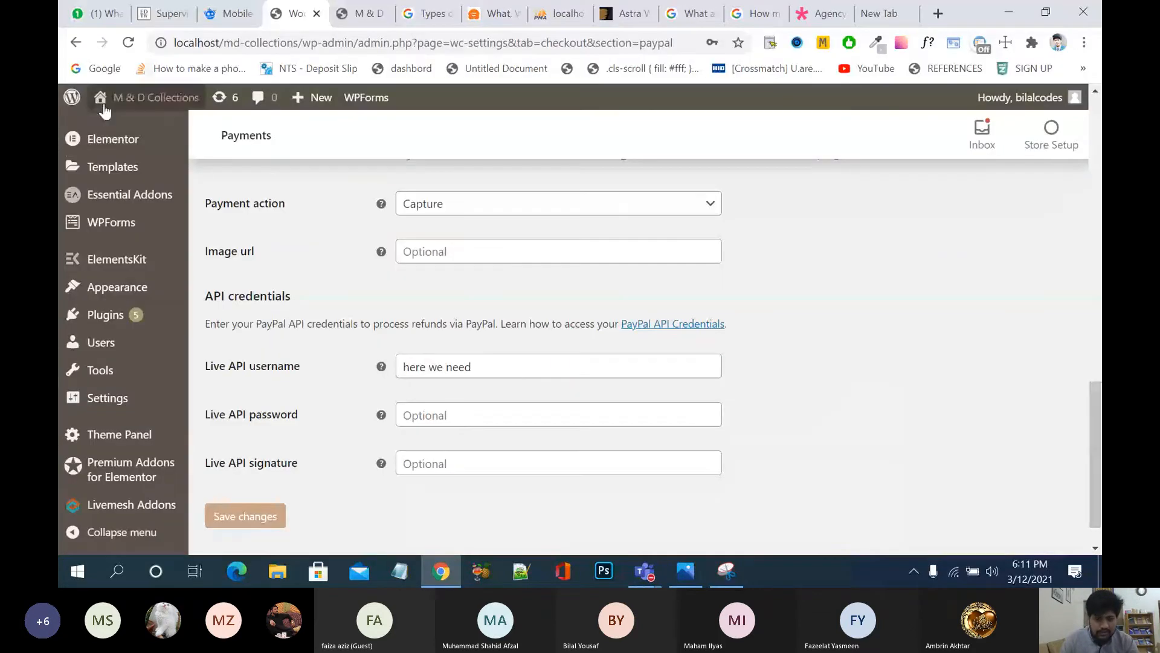
click(728, 569)
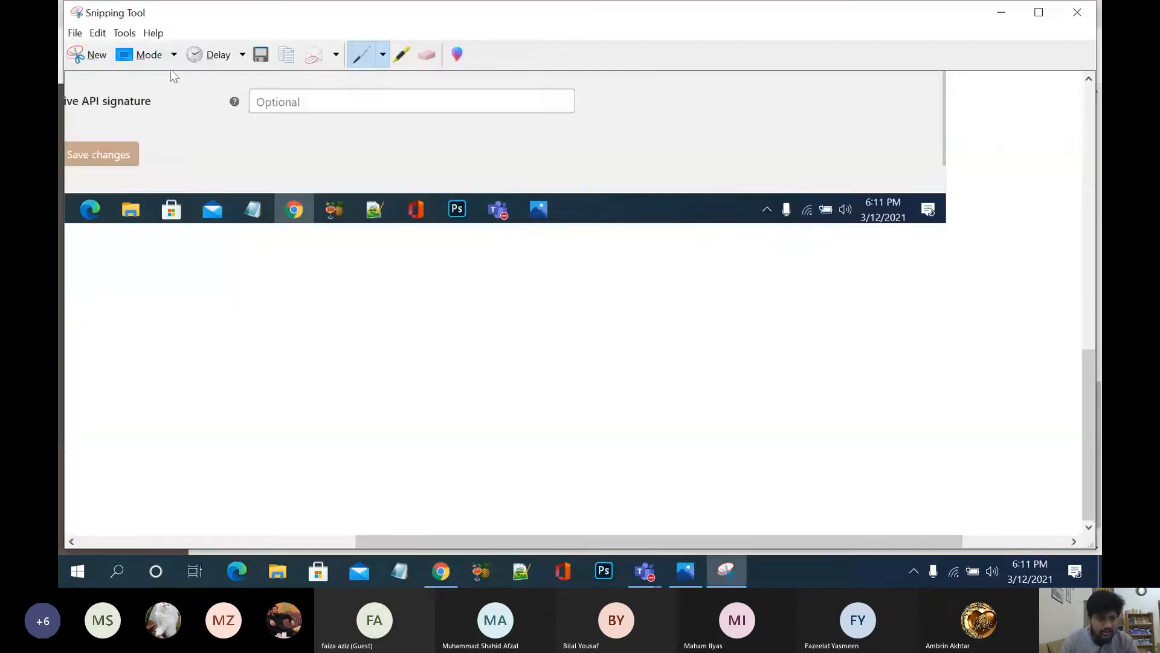
click(84, 54)
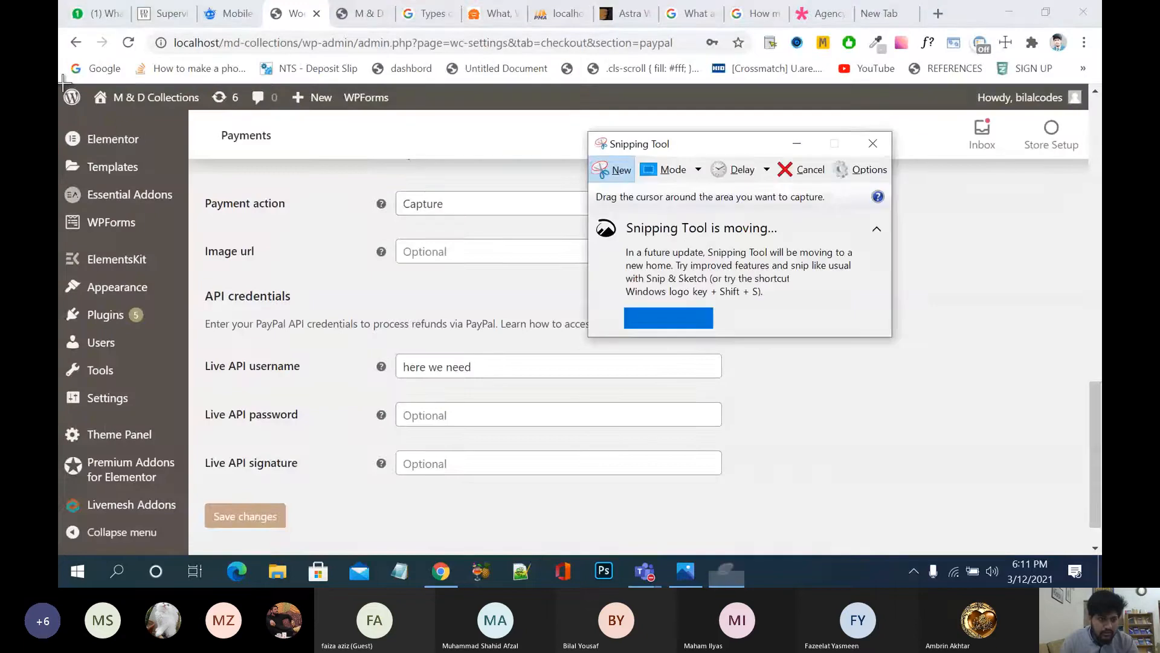
drag(59, 84, 1091, 552)
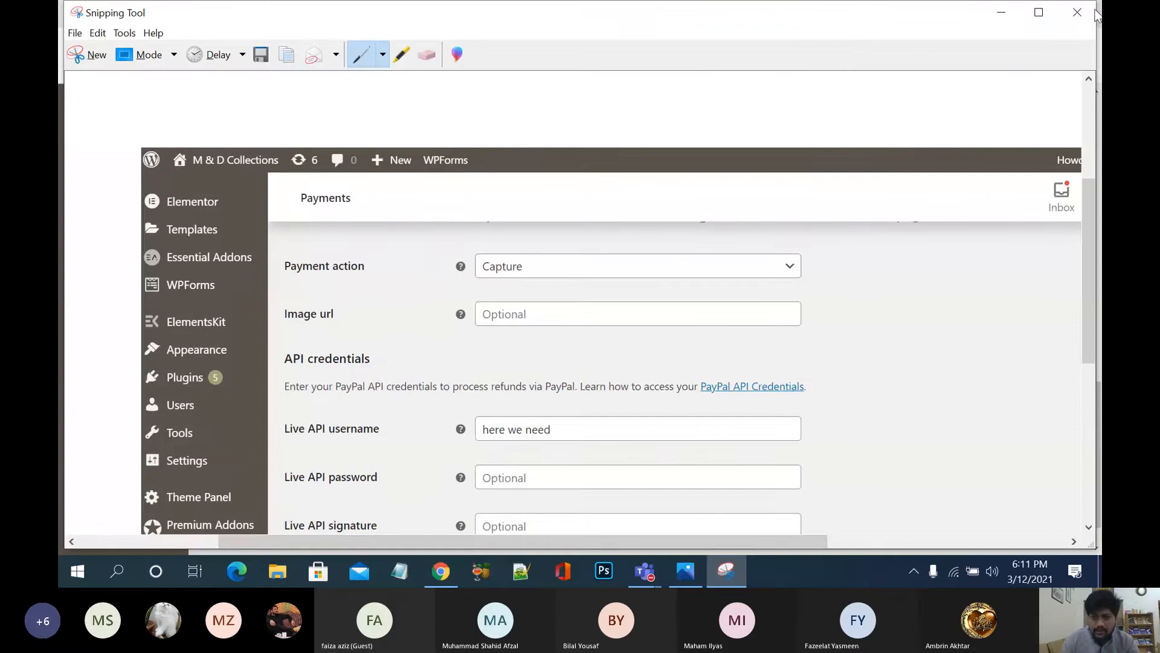
click(1078, 18)
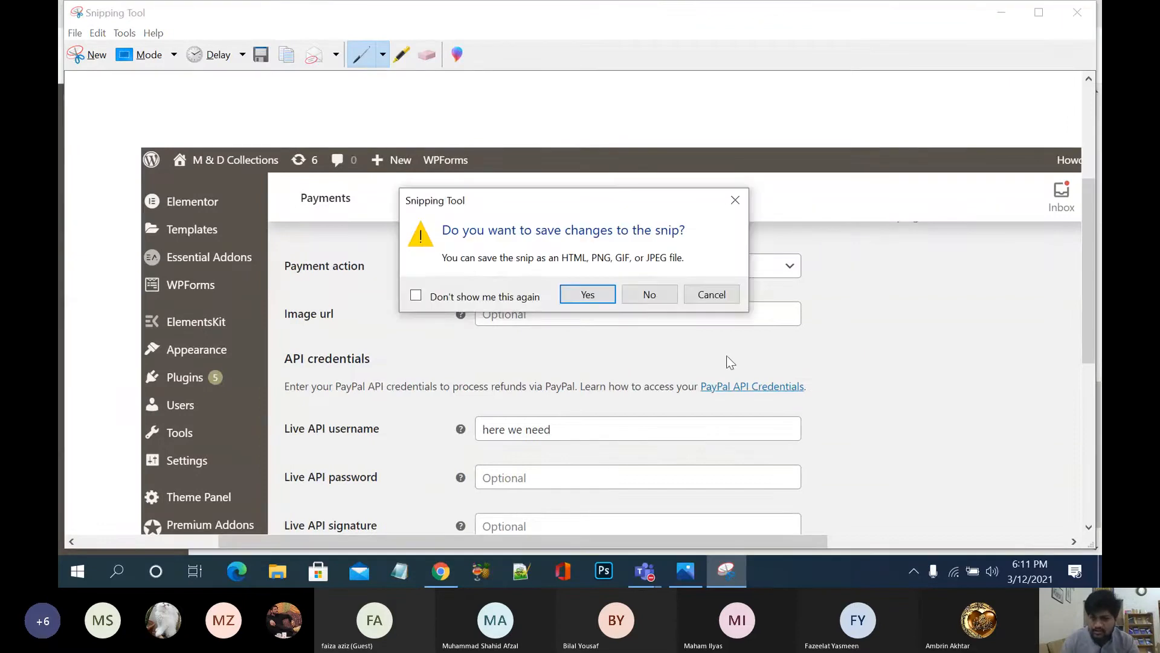
click(649, 294)
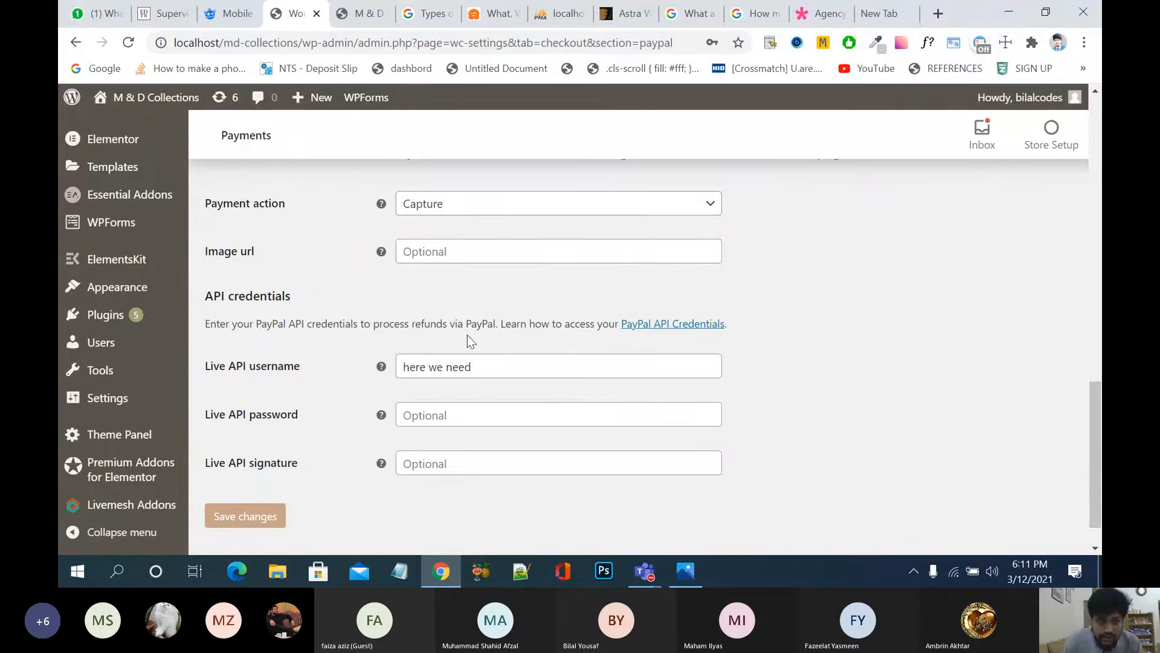
Step: Go to the Plugins page, choosing Leave to abandon the unsaved PayPal settings
scroll(380, 331, up, 15)
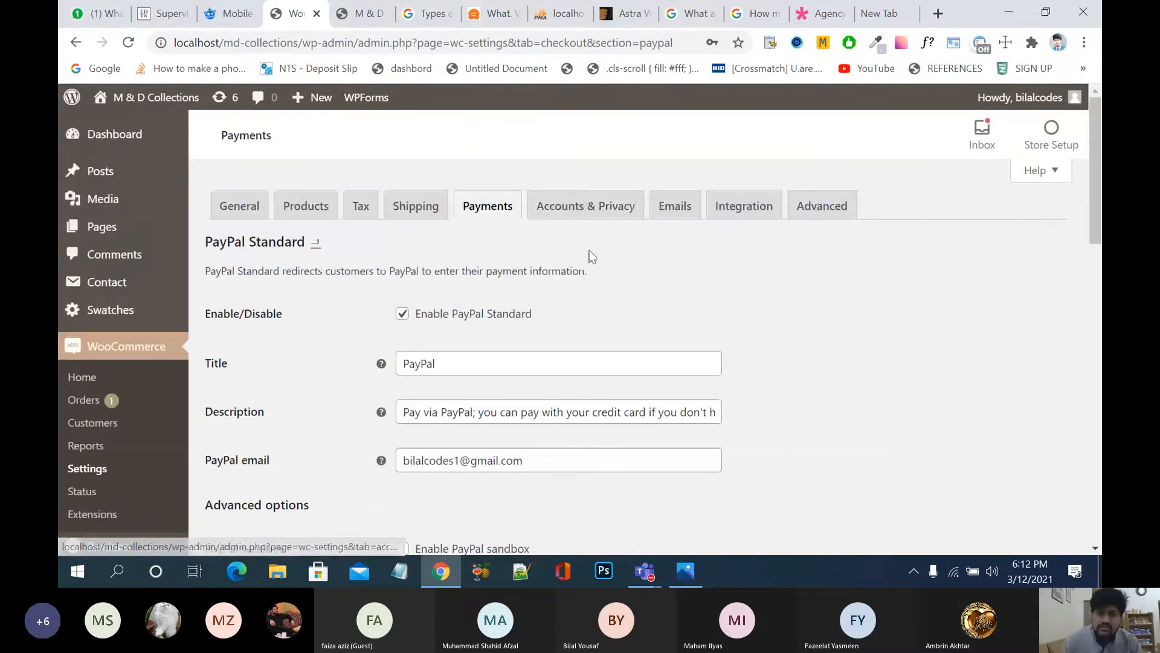
click(491, 222)
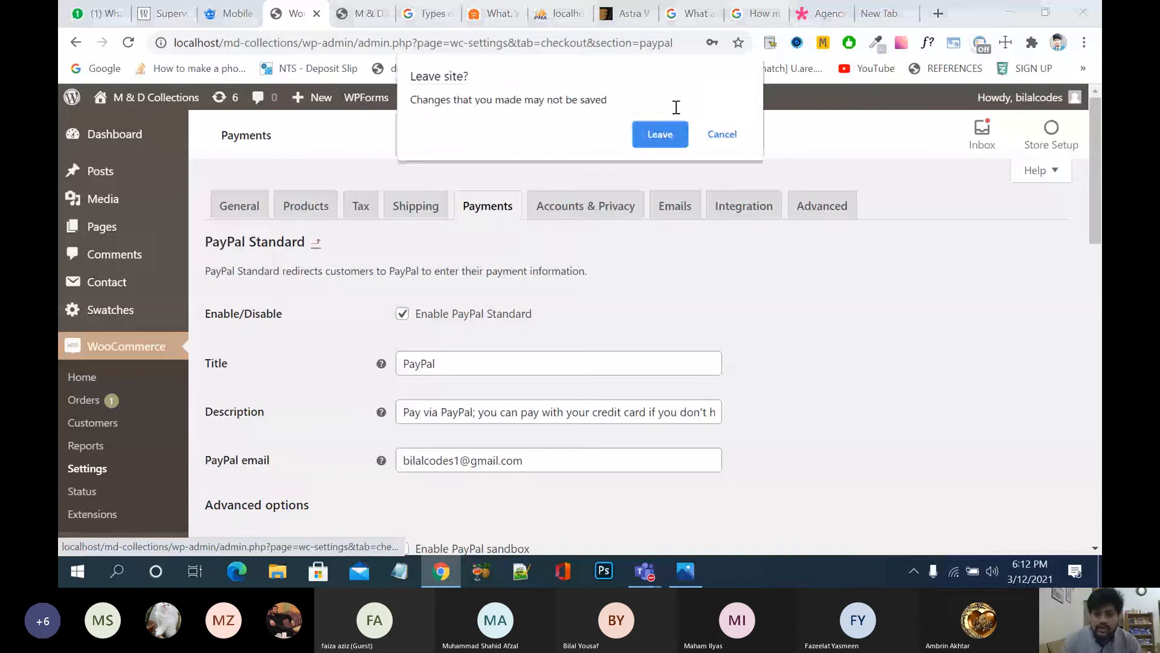
click(719, 133)
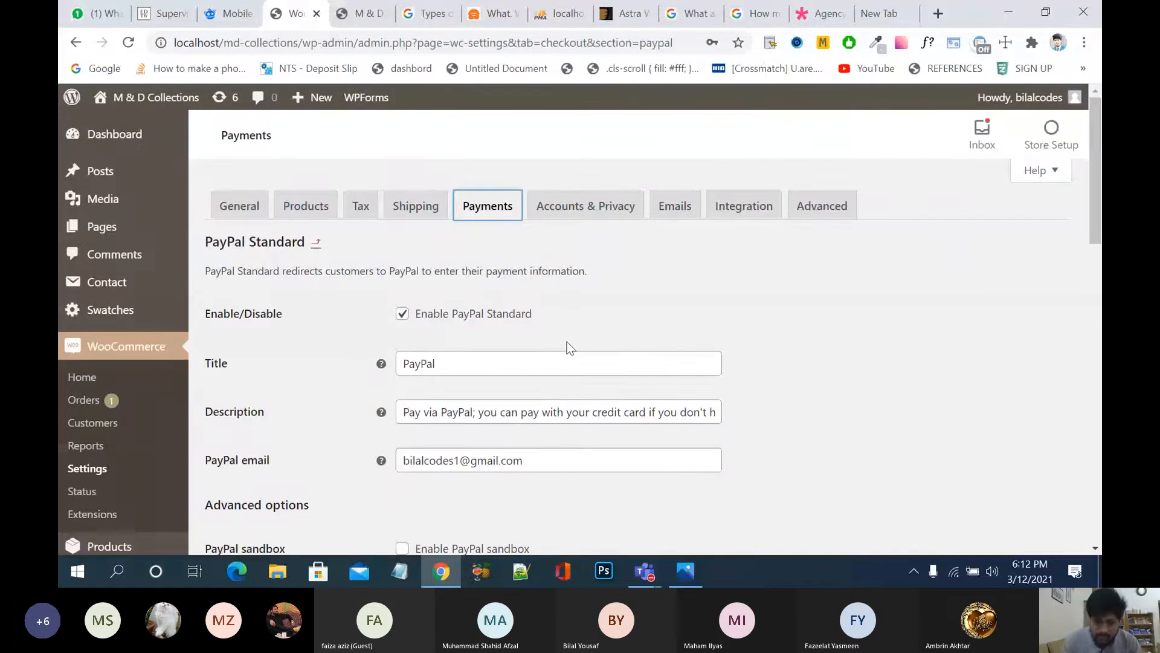
scroll(292, 417, down, 3)
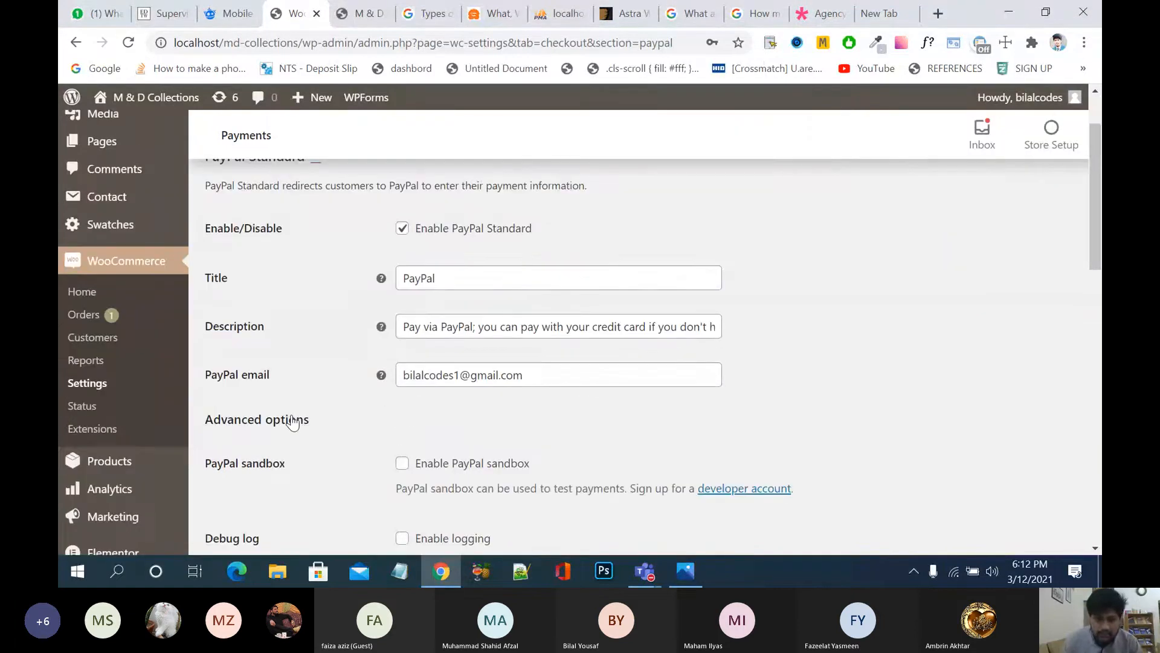
scroll(293, 415, down, 2)
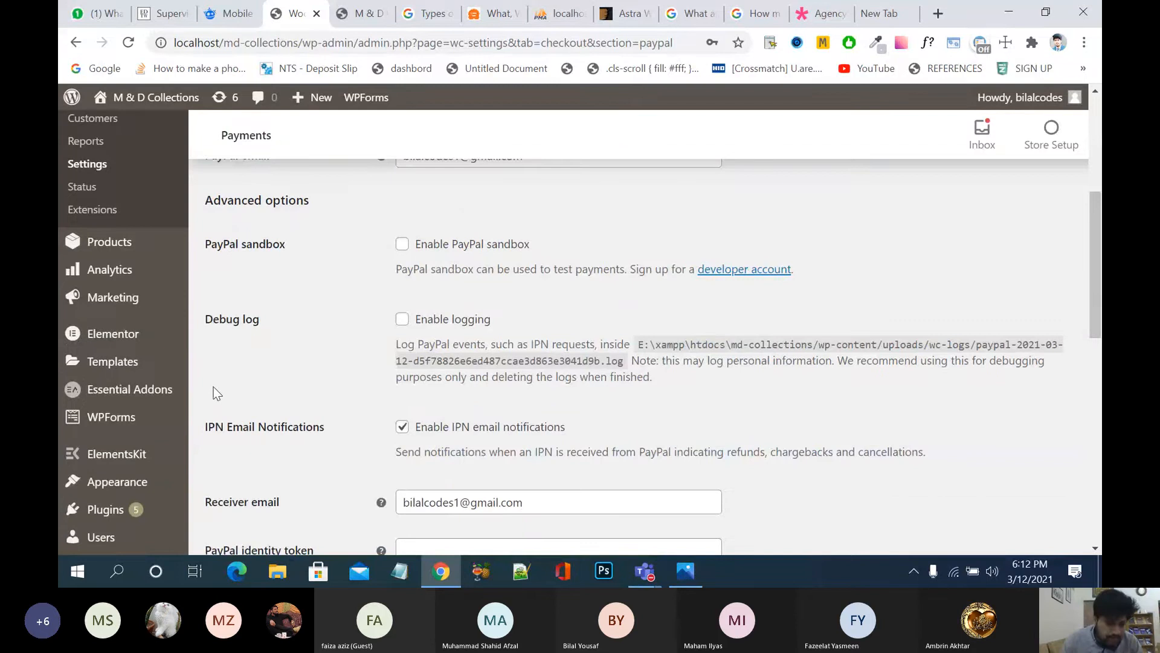
scroll(133, 459, down, 2)
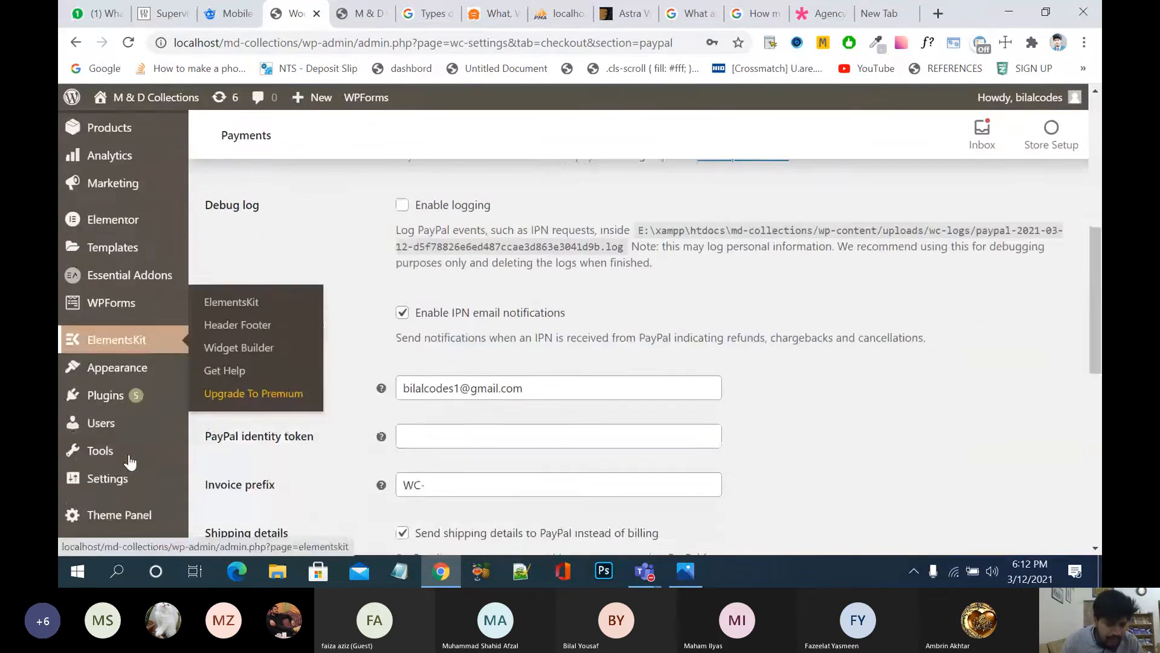
click(110, 397)
click(659, 162)
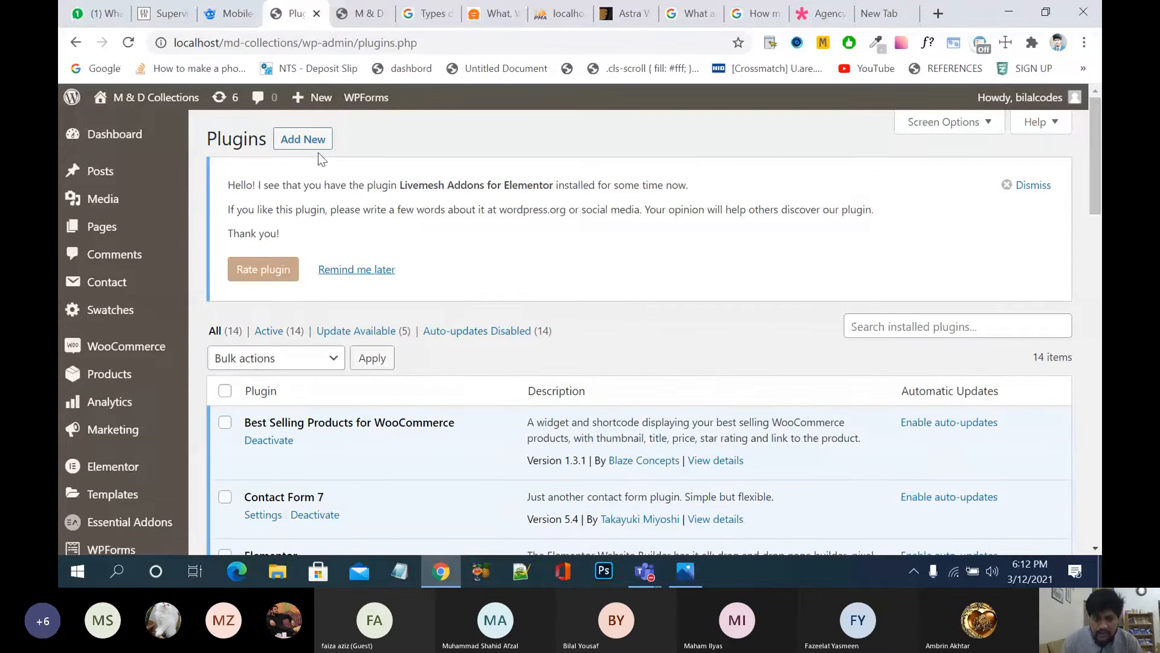
Step: Search new plugins for 'stripe', then install and activate WooCommerce Stripe Payment Gateway
click(305, 143)
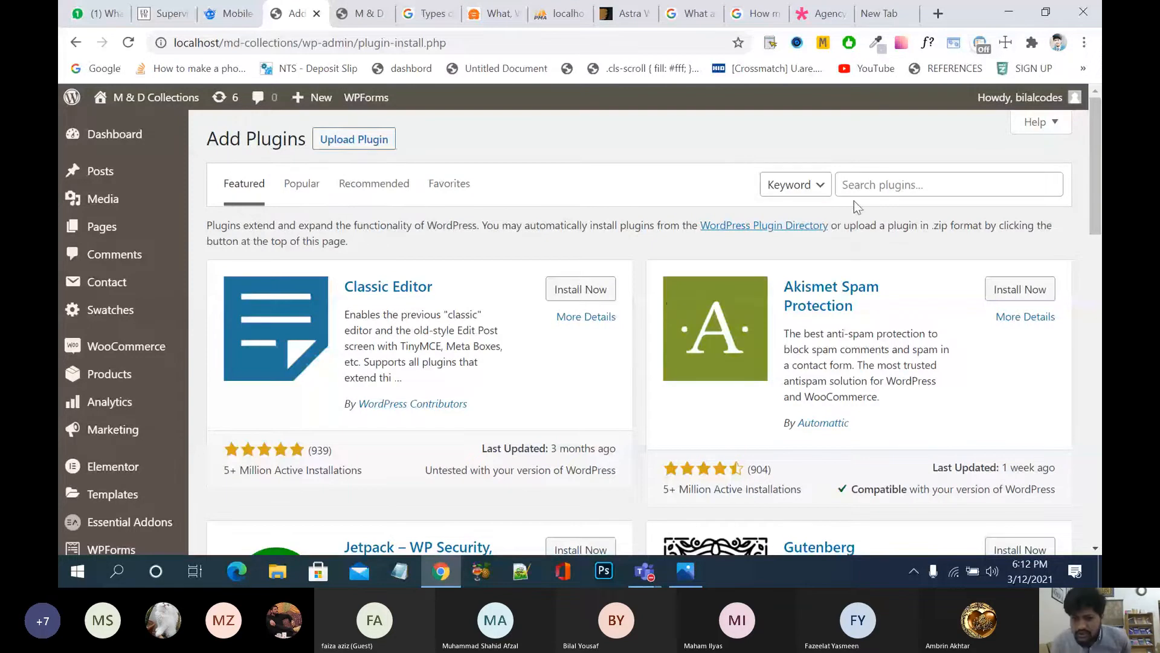
click(865, 186)
text(st)
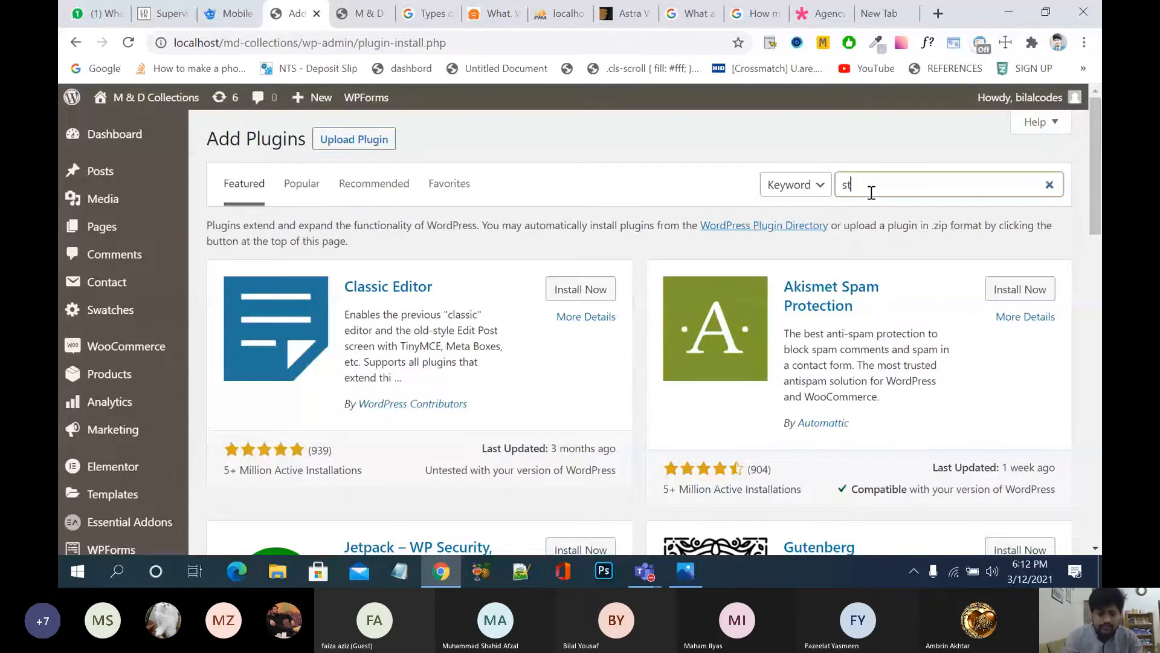
text(ripe)
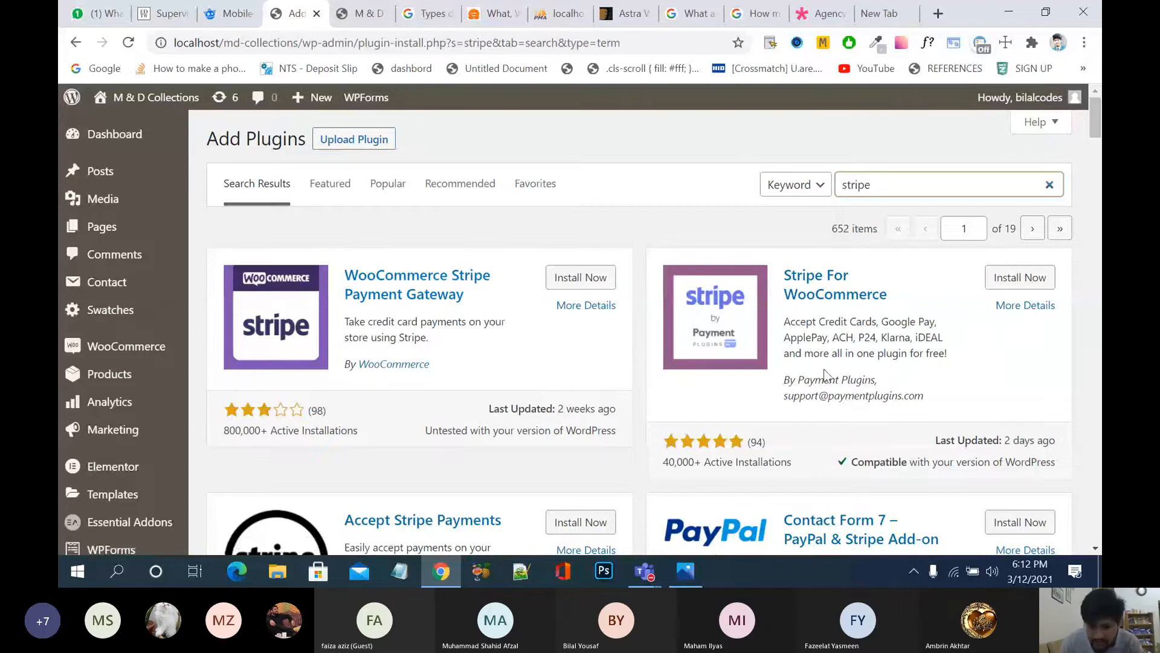
scroll(825, 374, down, 3)
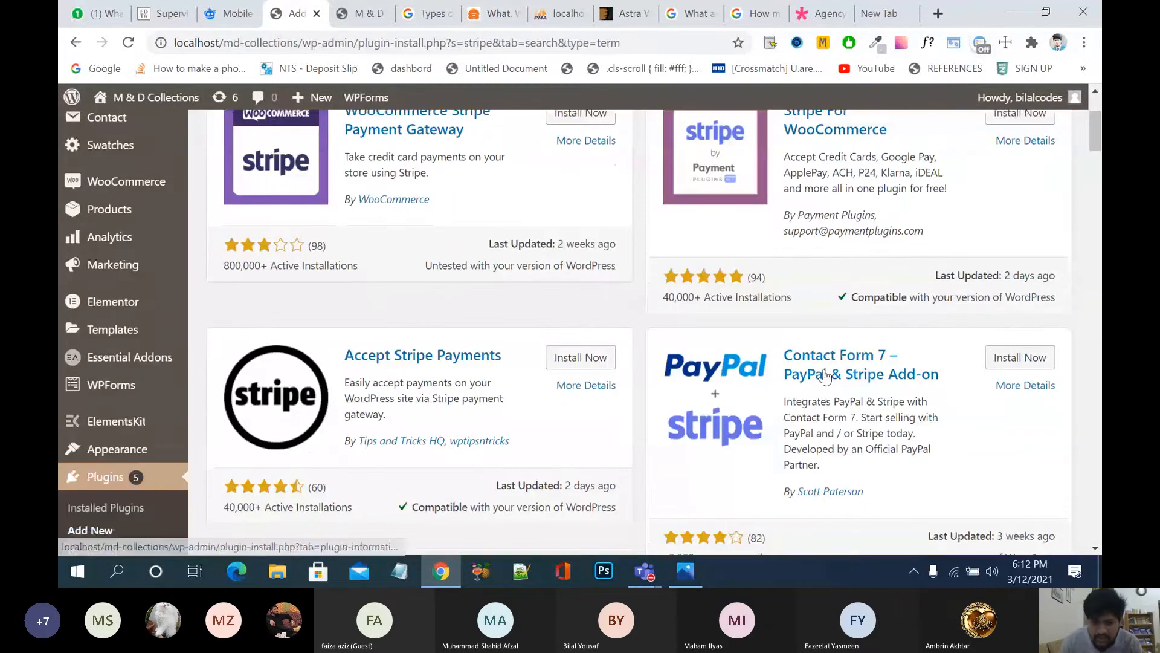
scroll(826, 376, up, 1)
scroll(611, 306, up, 3)
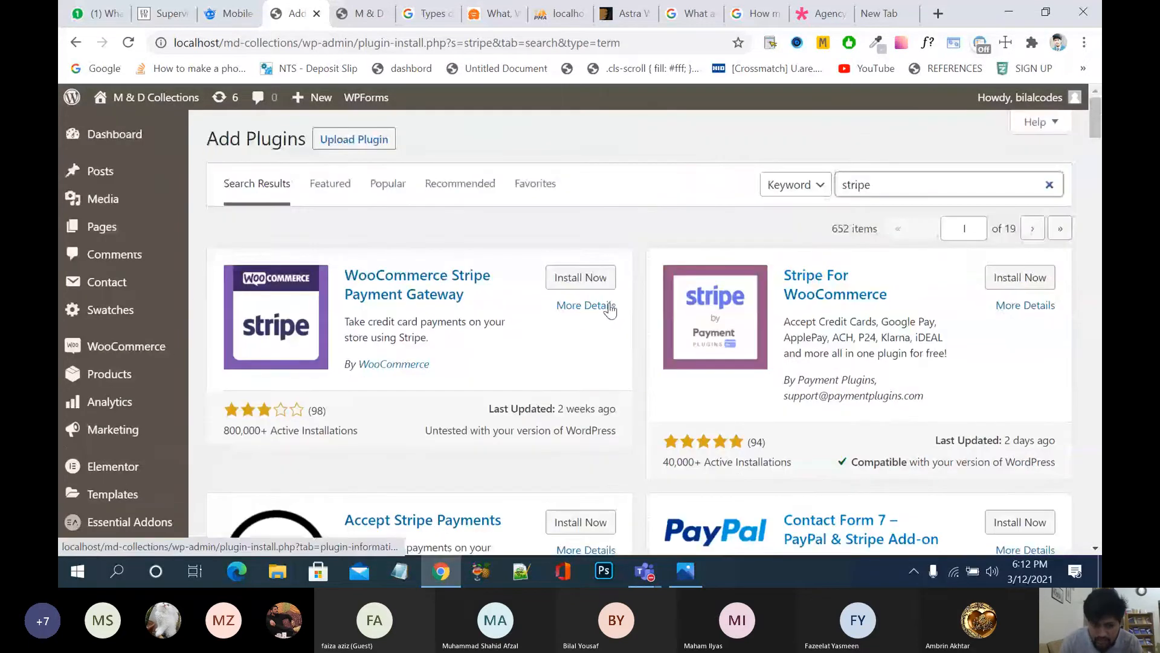
click(569, 279)
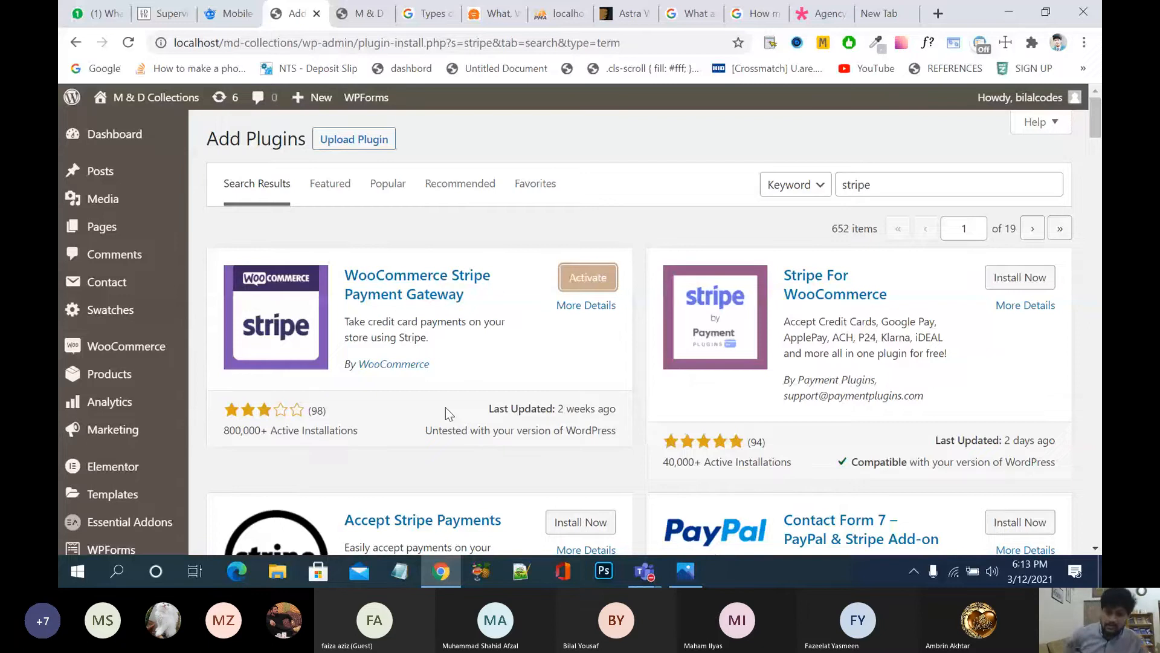
click(588, 279)
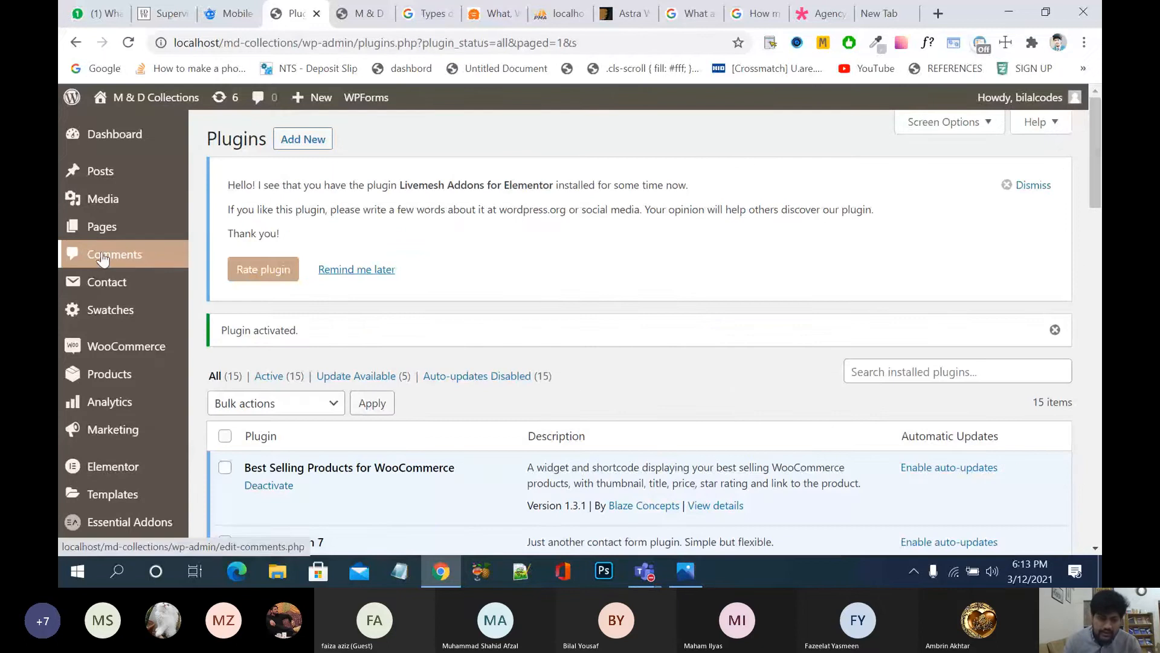
Step: Switch on the Stripe – Credit Card gateway in WooCommerce's Payments settings
mouse_move(139, 351)
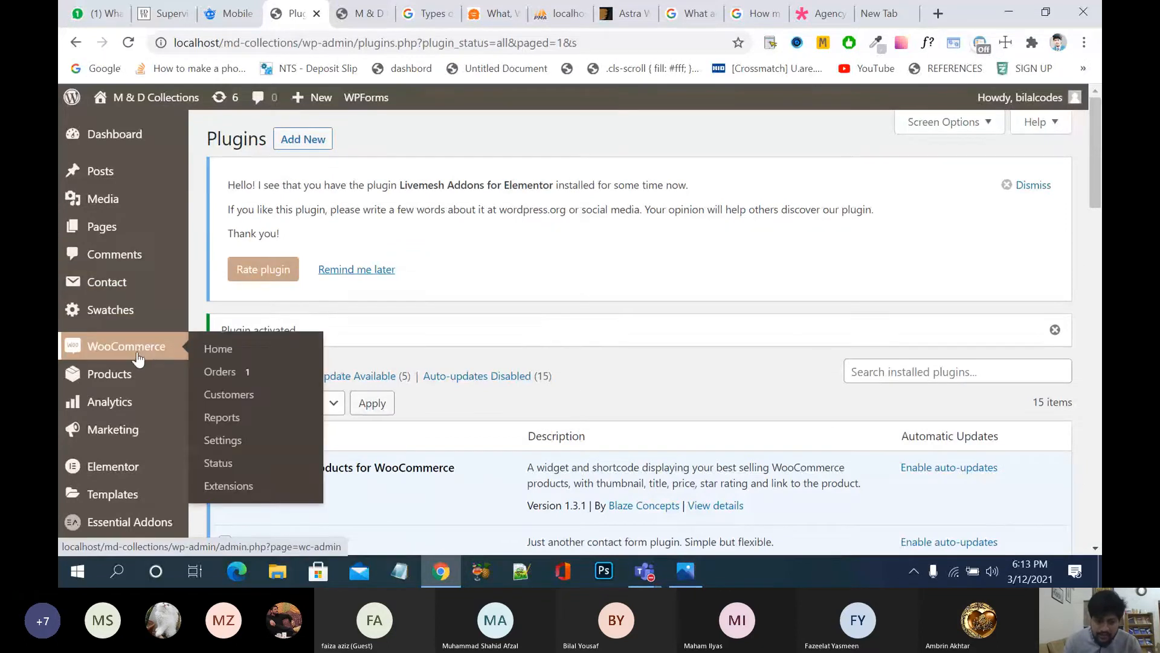
click(234, 442)
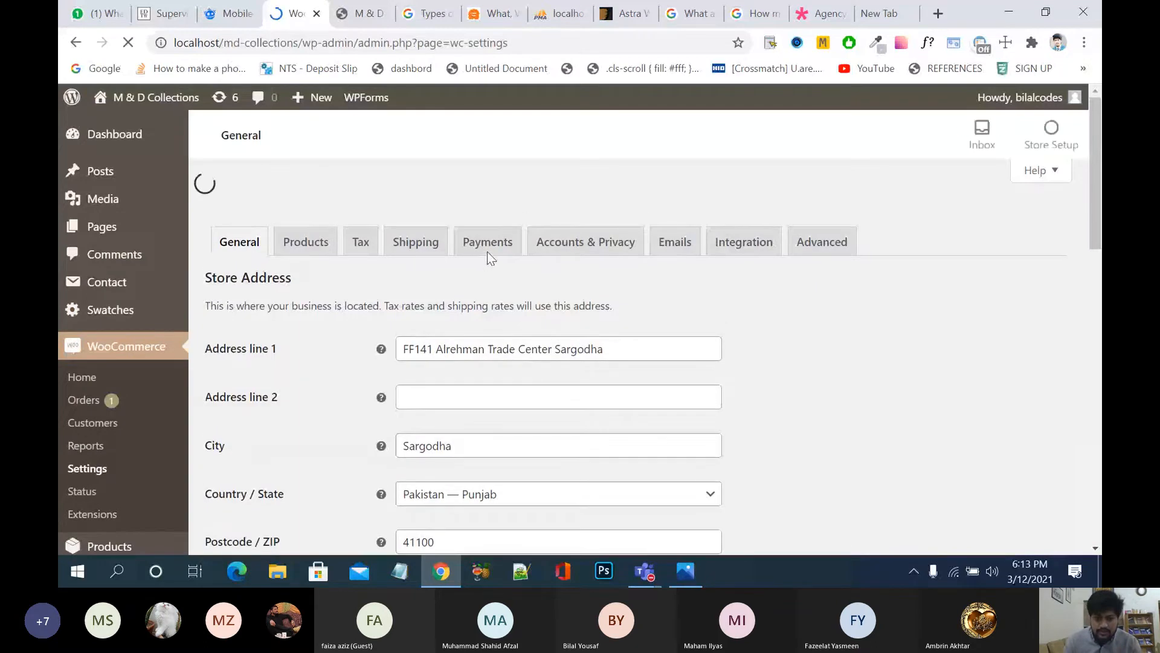
click(488, 207)
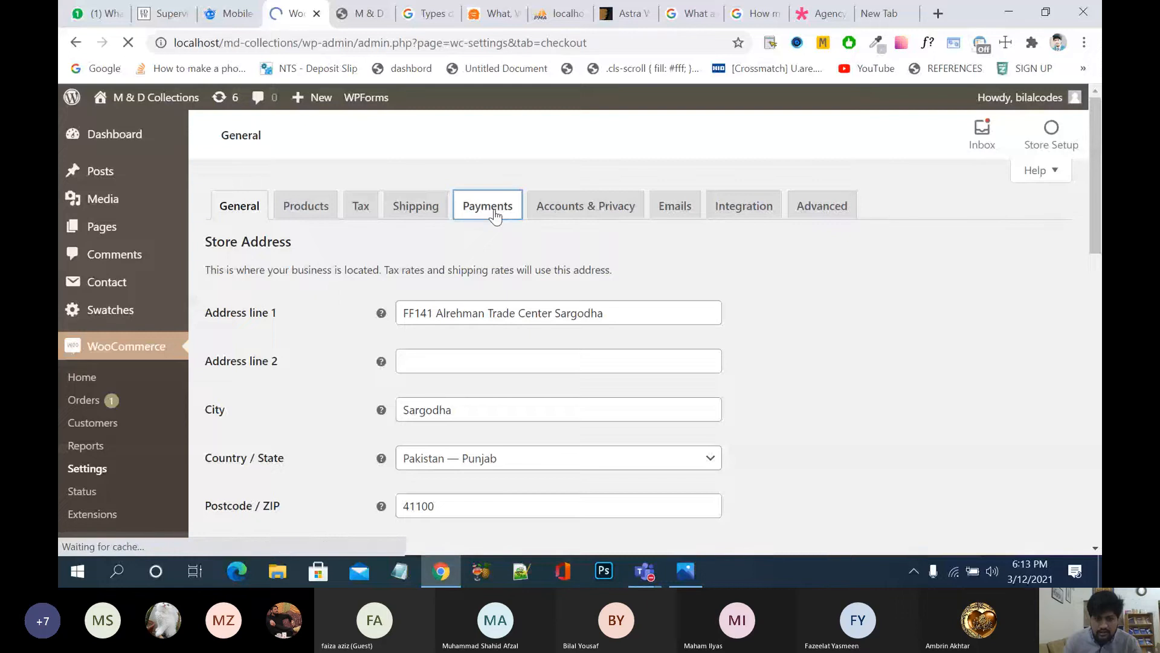
scroll(542, 460, down, 1)
scroll(539, 454, down, 5)
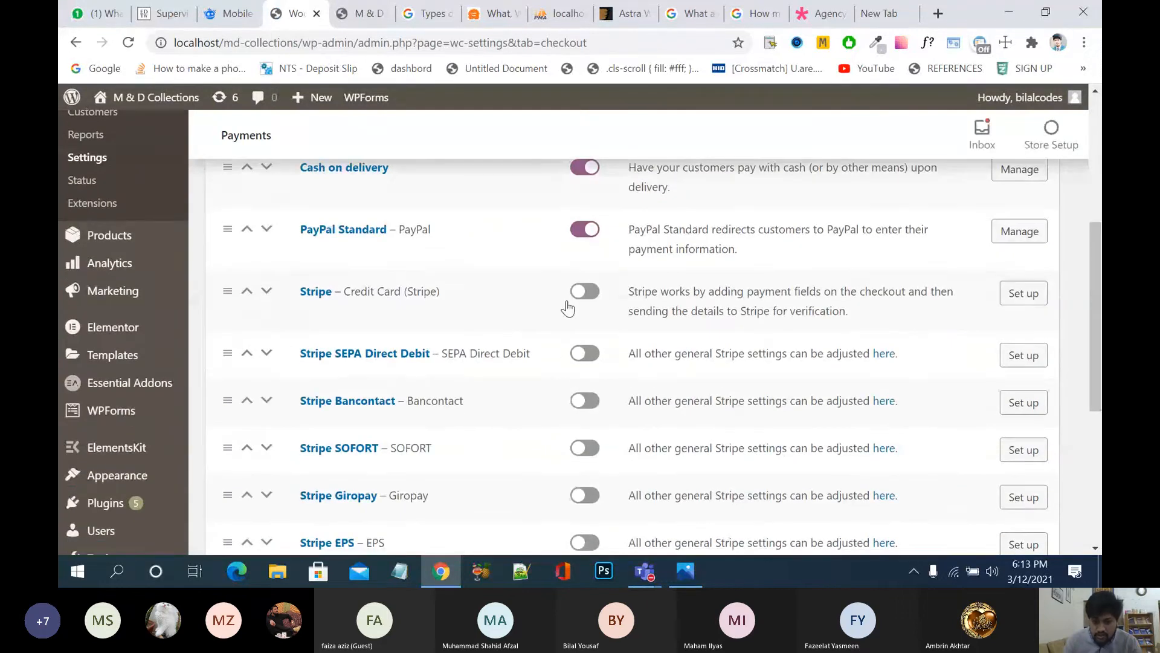
click(588, 292)
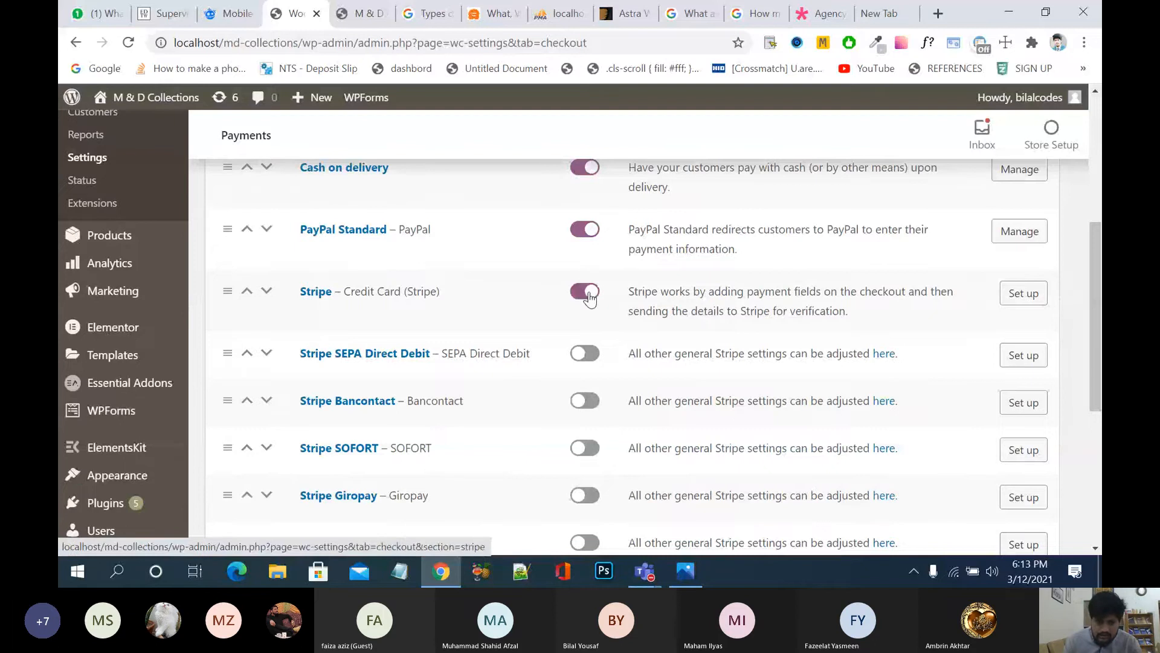
click(1023, 294)
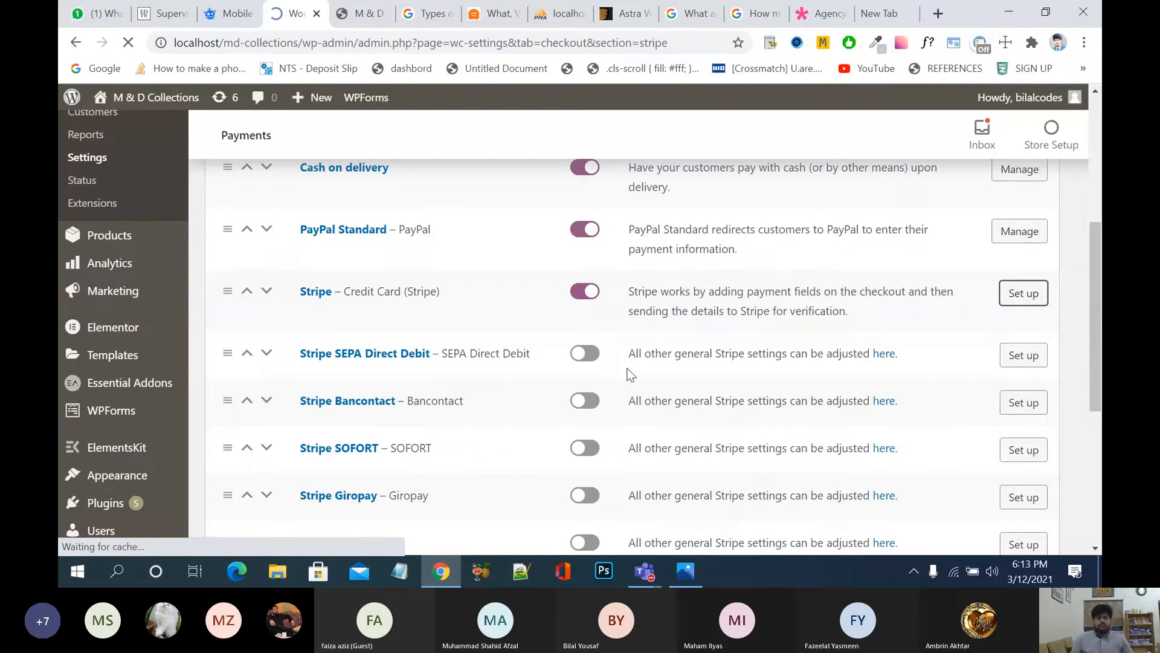
Step: Look over the Stripe settings page, including the Test Publishable Key field
scroll(628, 374, down, 5)
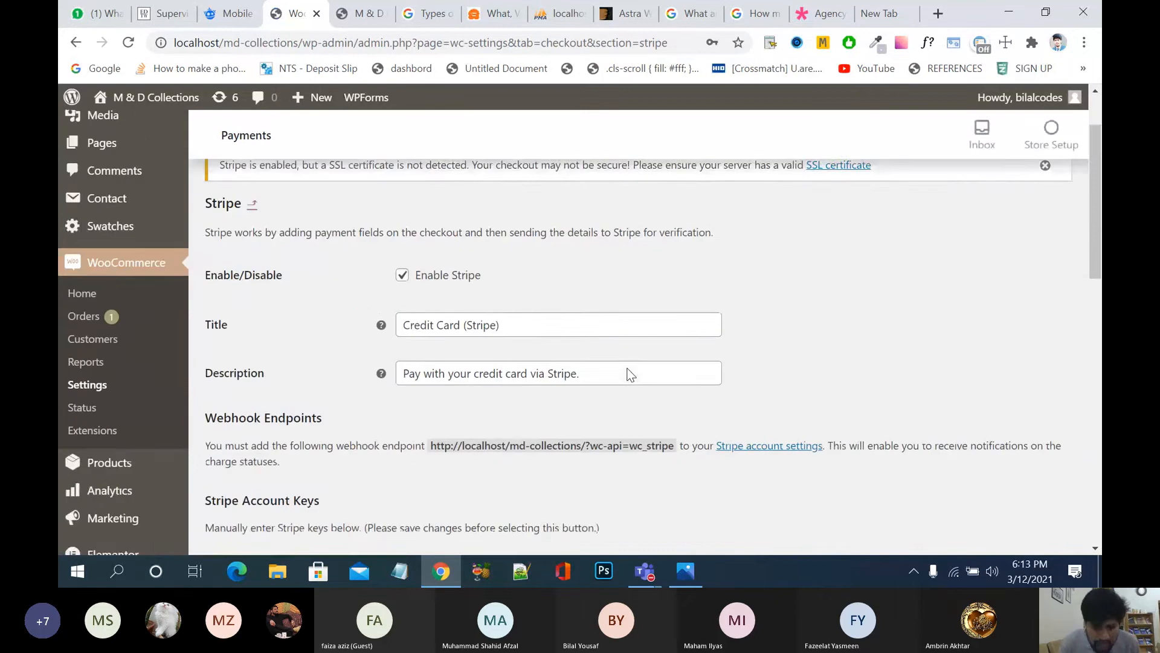
scroll(629, 374, down, 2)
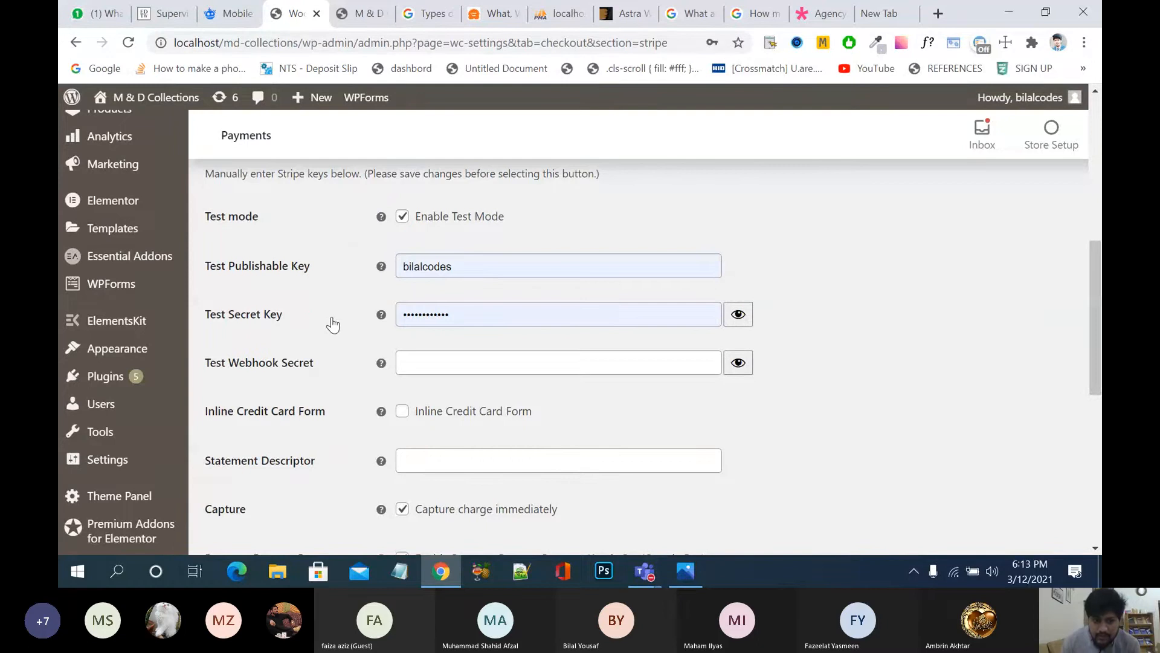
scroll(332, 325, up, 1)
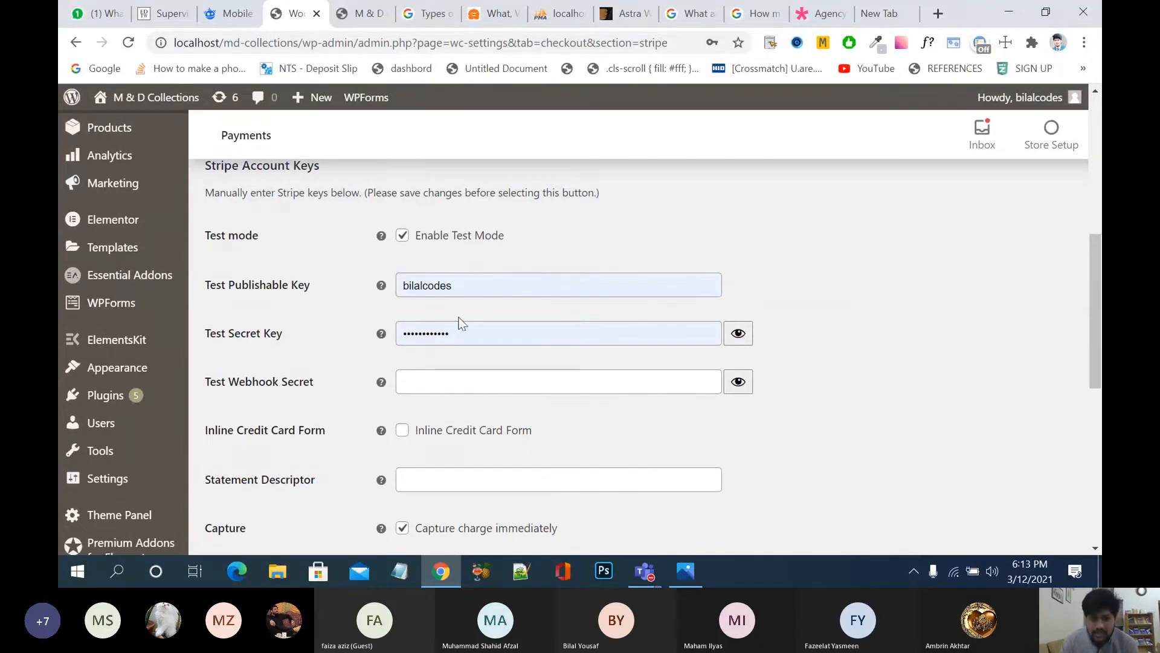
click(493, 286)
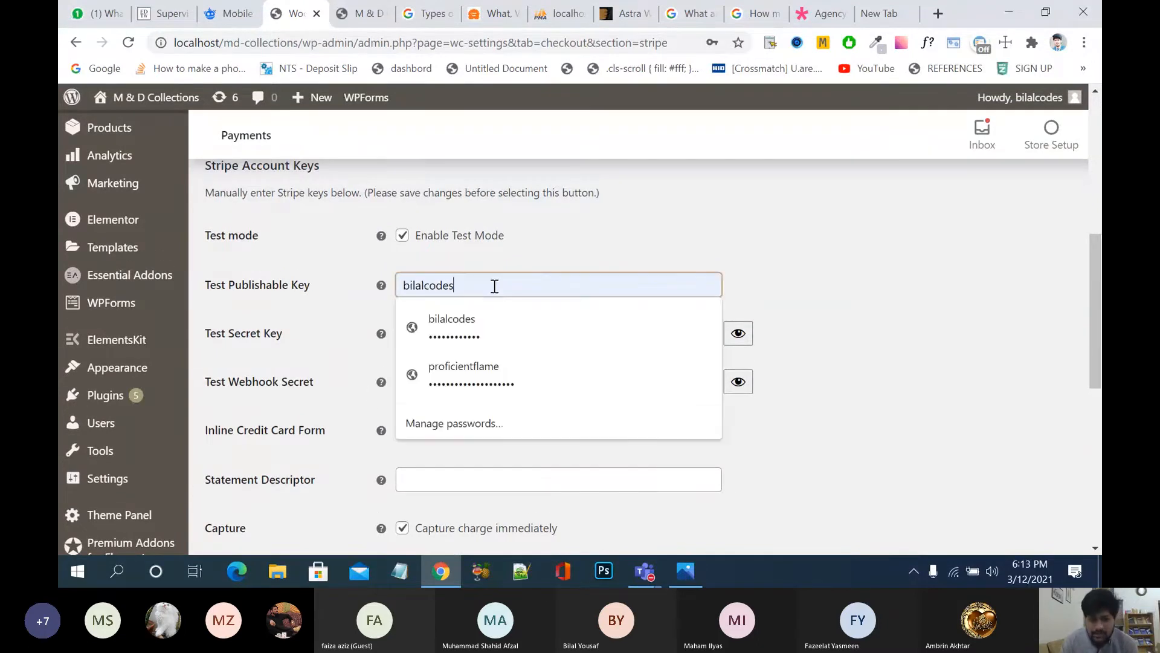
click(699, 221)
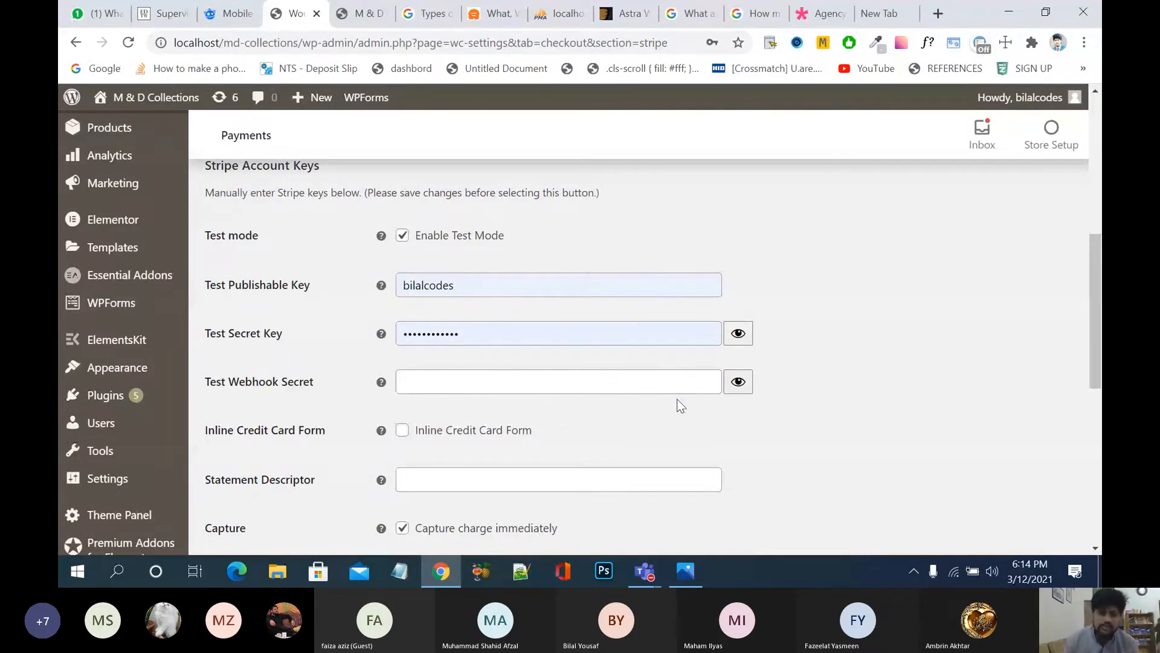
scroll(680, 404, down, 10)
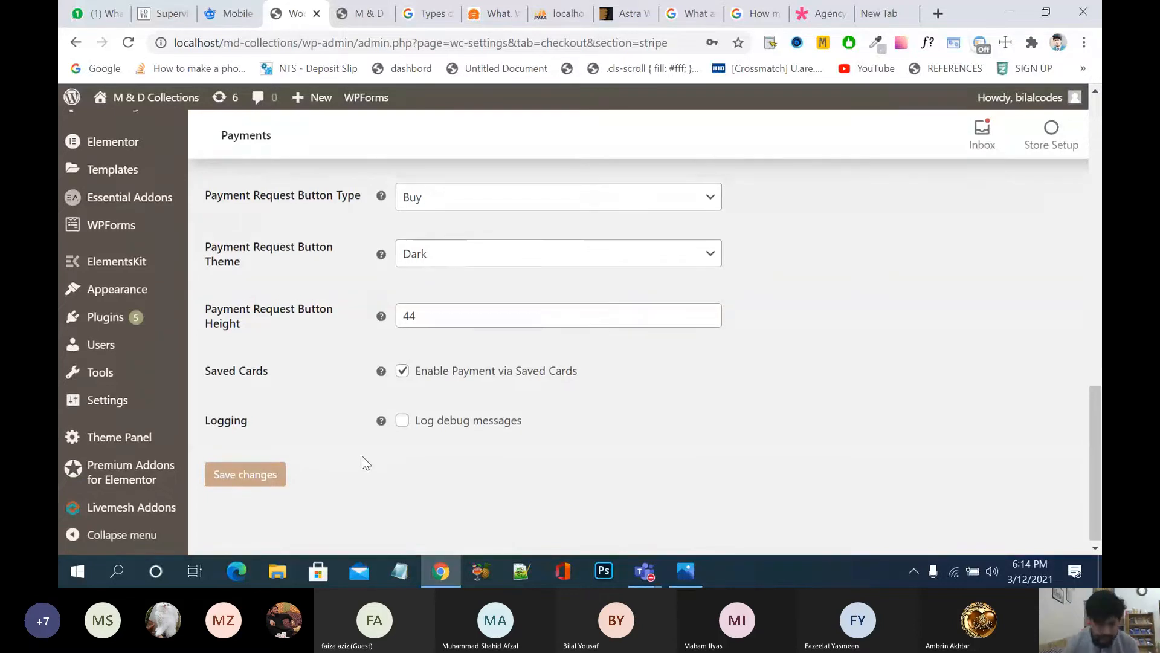
scroll(362, 457, up, 1)
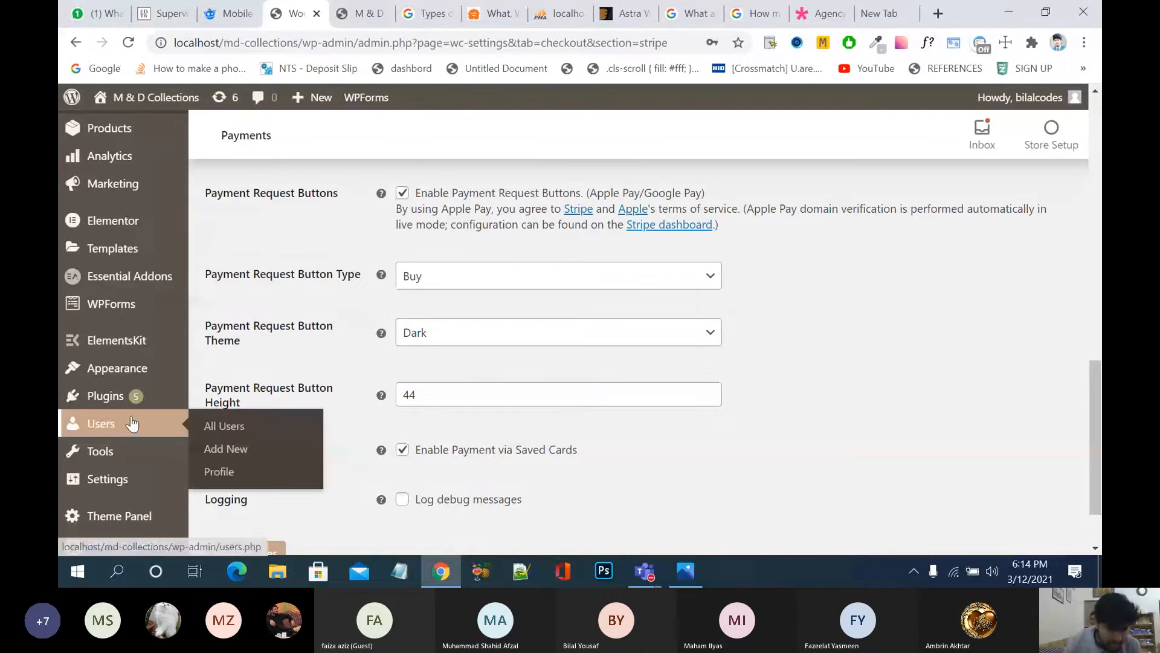
scroll(151, 423, down, 1)
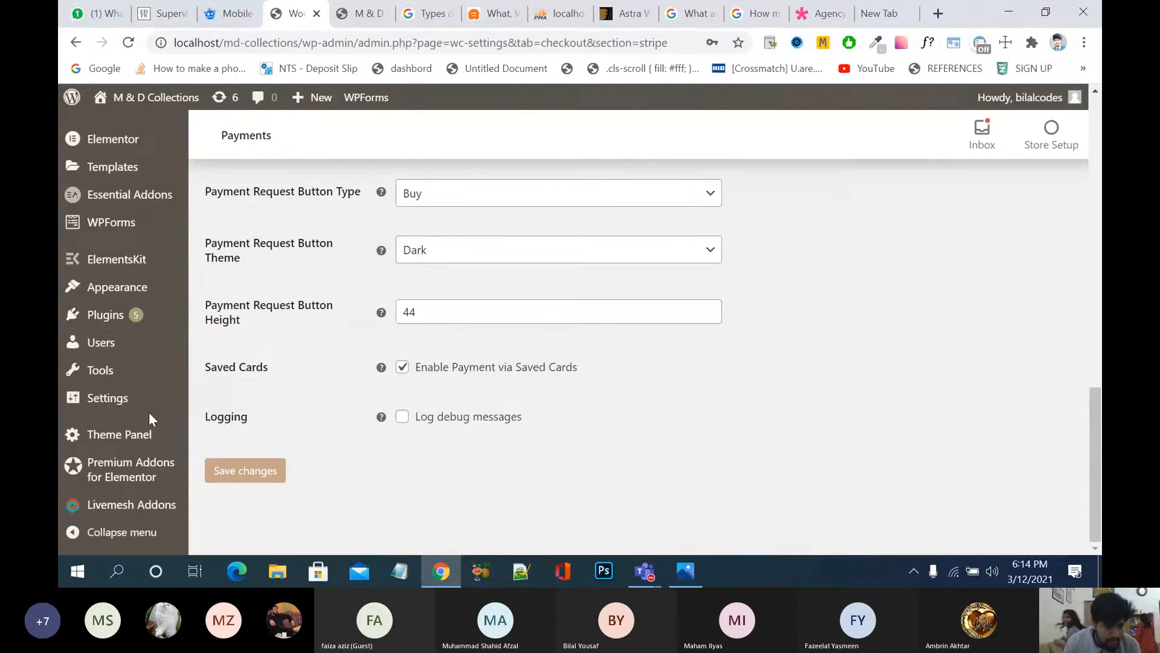
mouse_move(162, 391)
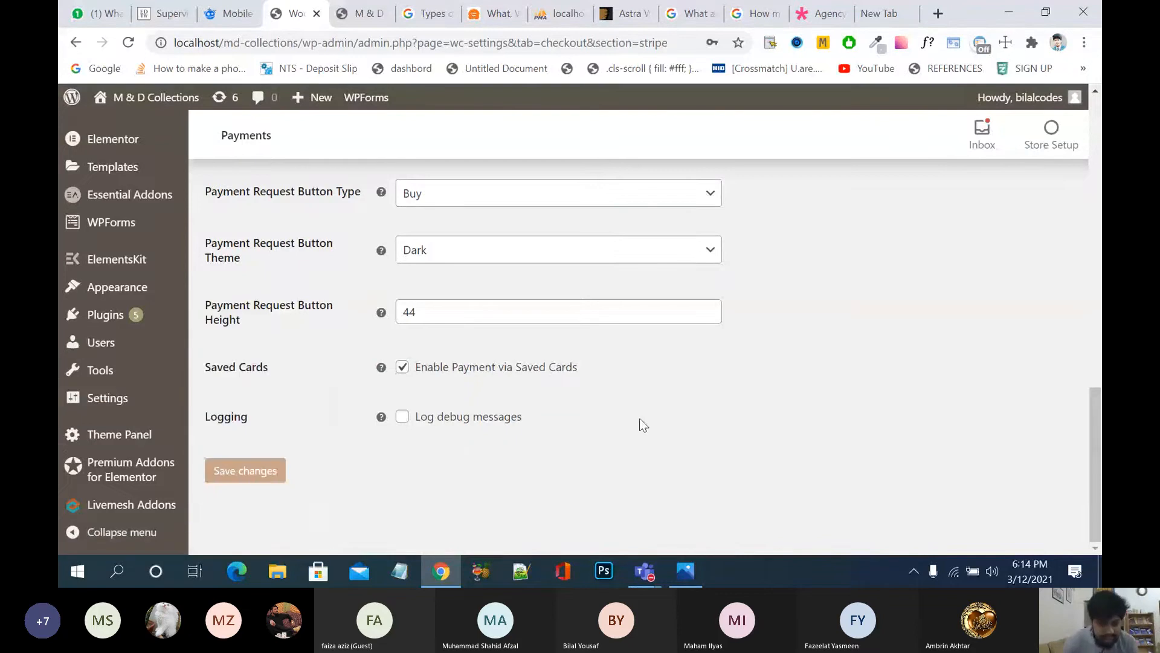
mouse_move(100, 349)
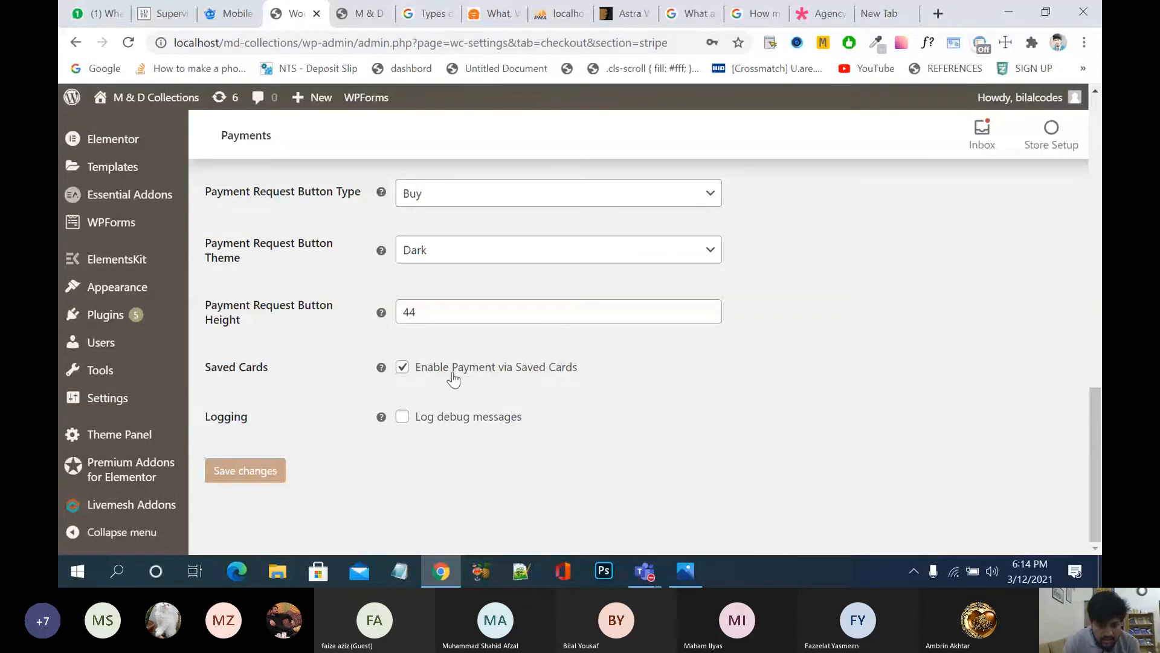
scroll(453, 379, up, 2)
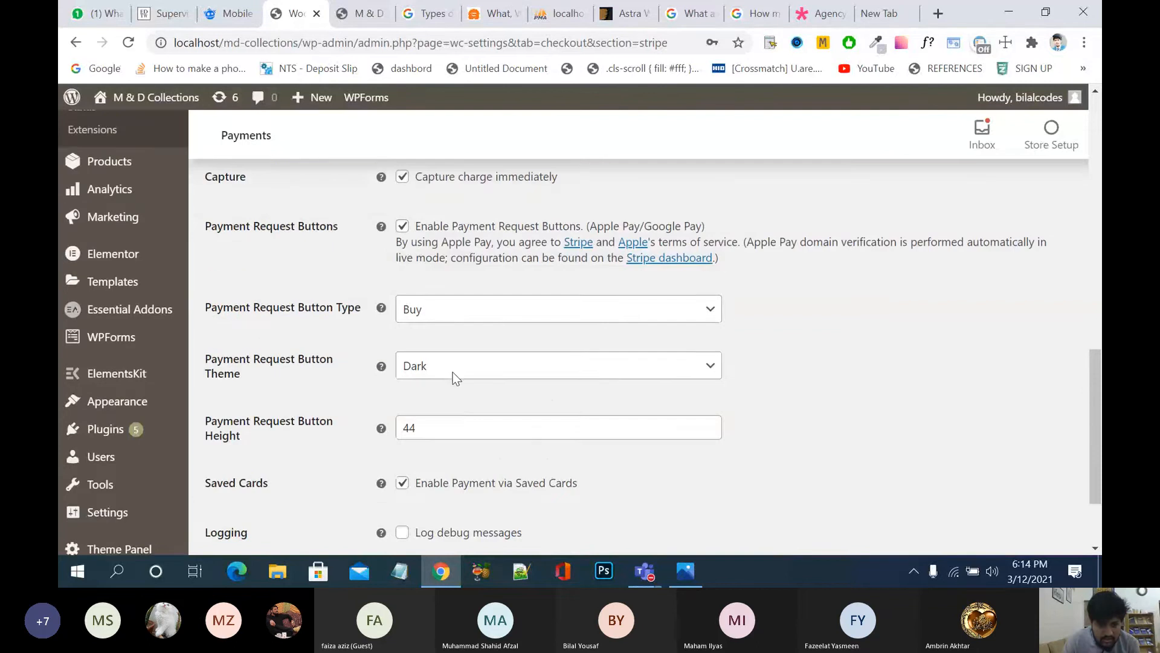
scroll(455, 378, up, 2)
scroll(455, 378, down, 2)
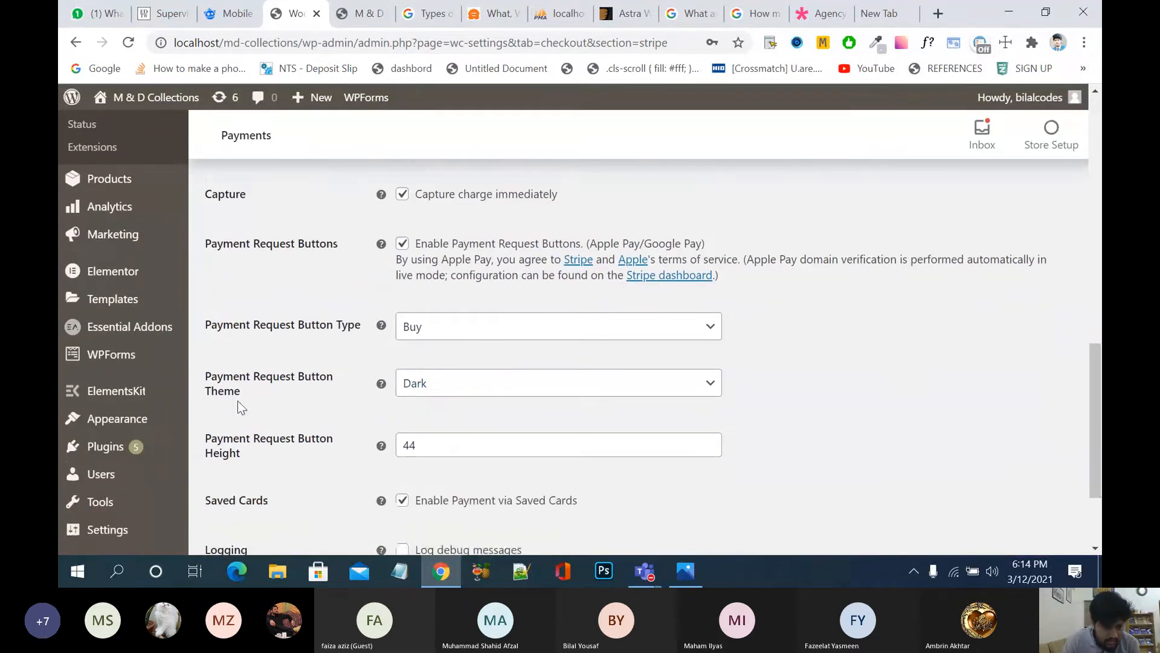
Step: Keep payment request button theme Dark and type Buy, then save the Stripe settings
click(462, 387)
click(521, 336)
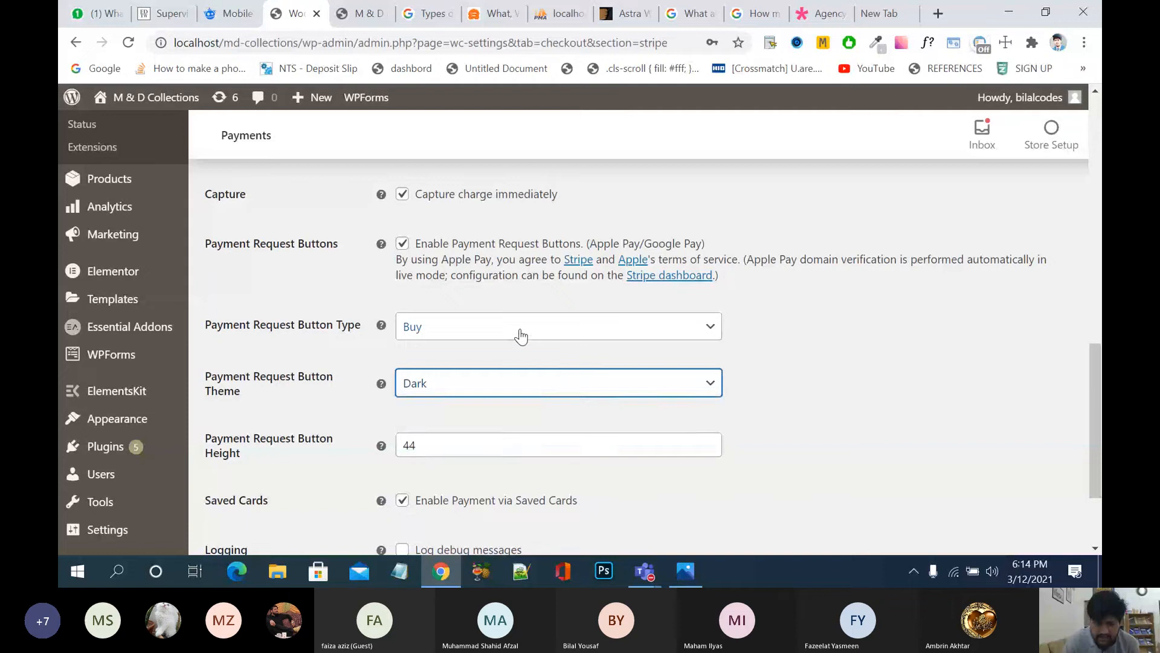
click(521, 336)
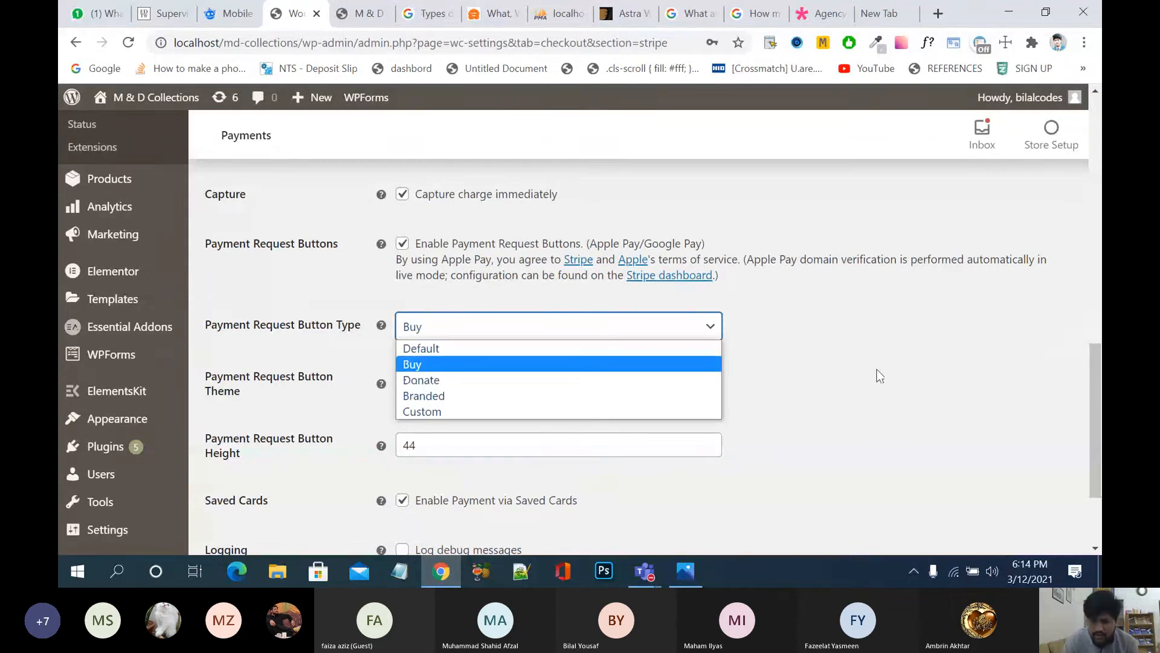
click(568, 364)
scroll(842, 417, down, 2)
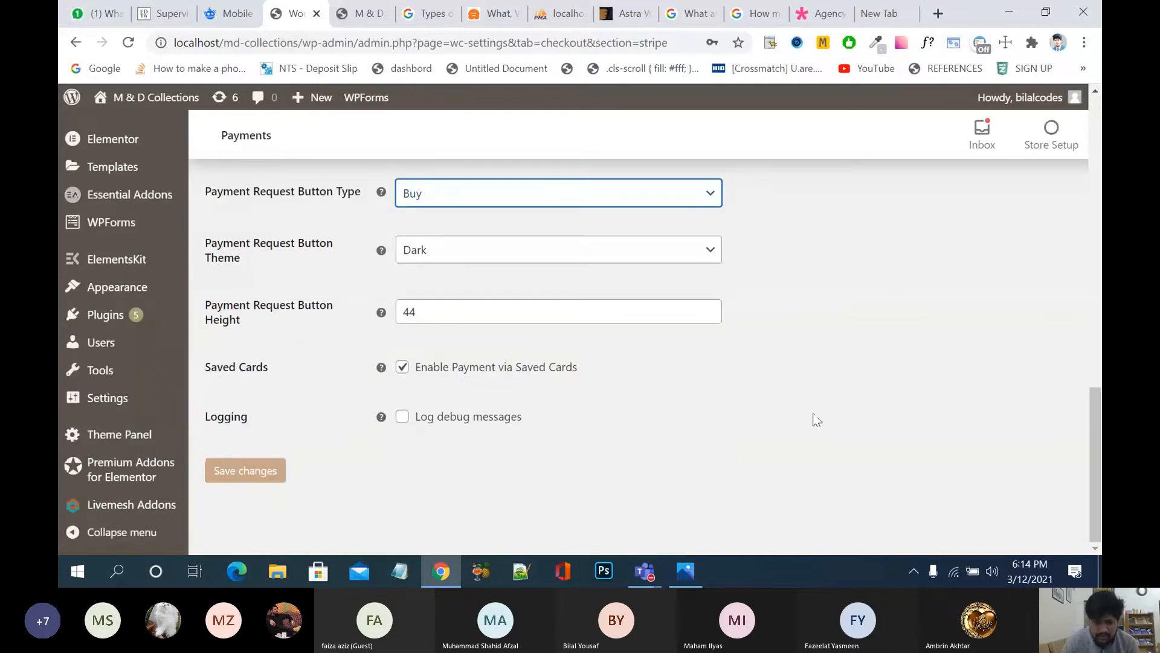
click(249, 471)
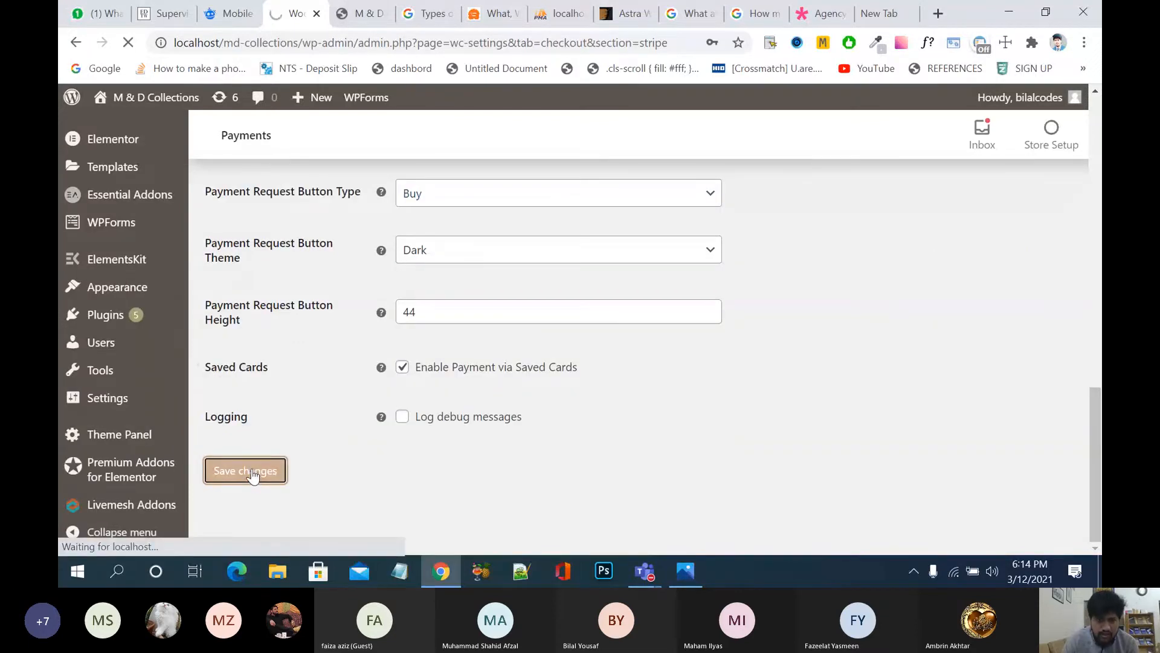
Step: Open the Branded half sleeve t-shirt product page from the storefront
click(355, 14)
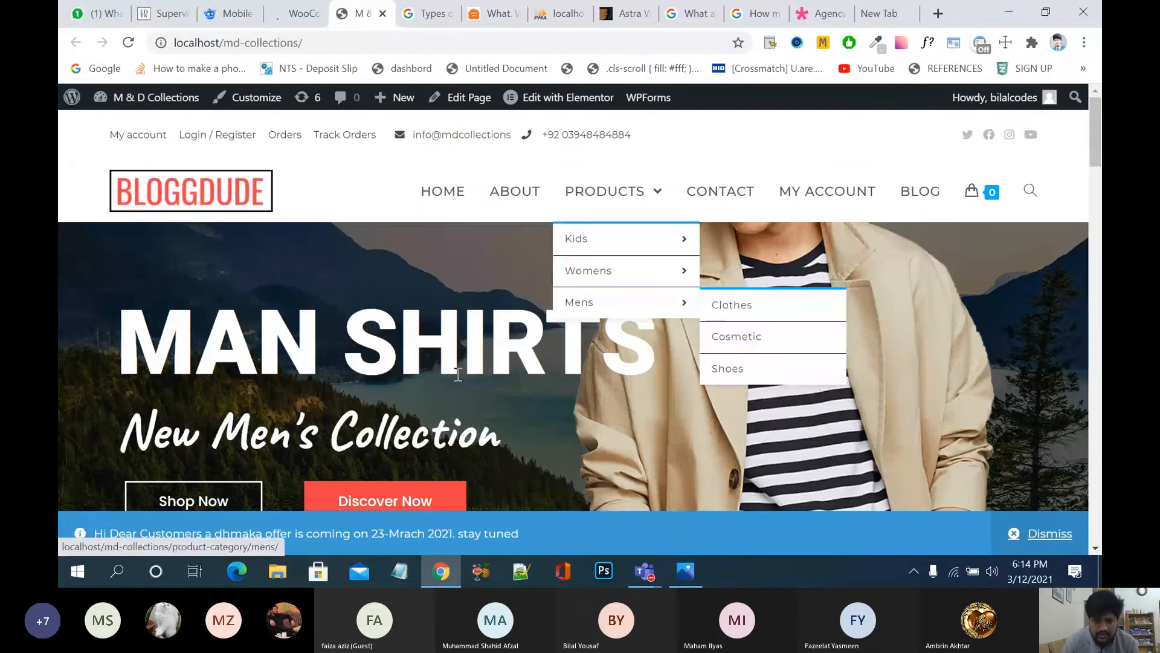
scroll(456, 381, down, 5)
scroll(397, 315, down, 8)
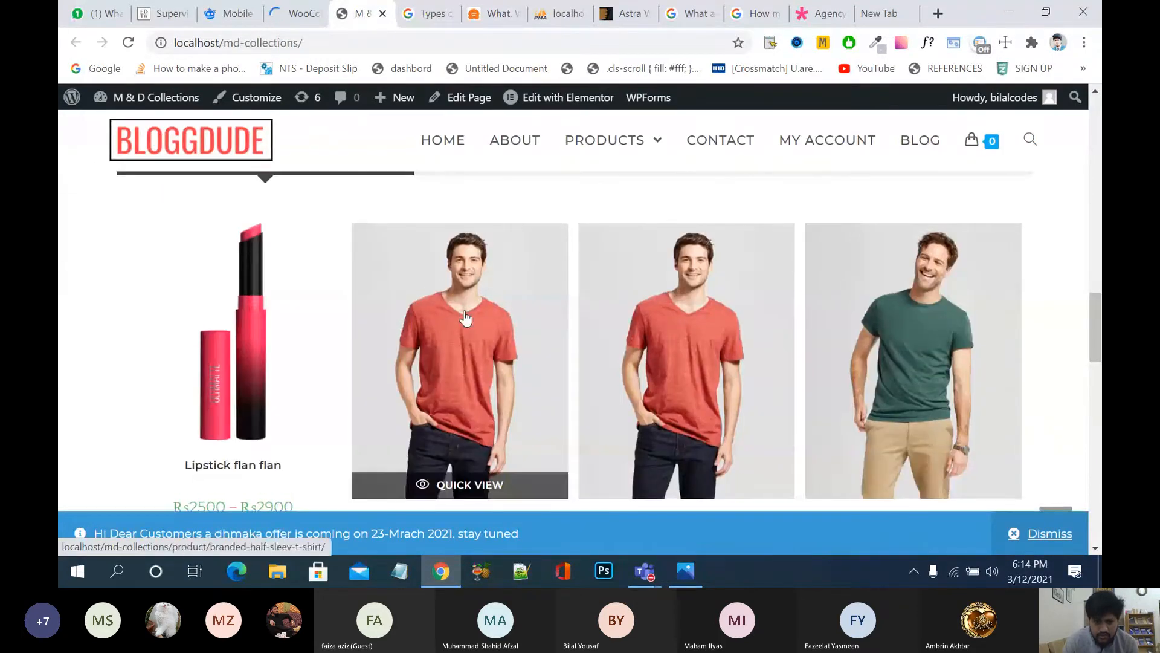
click(465, 319)
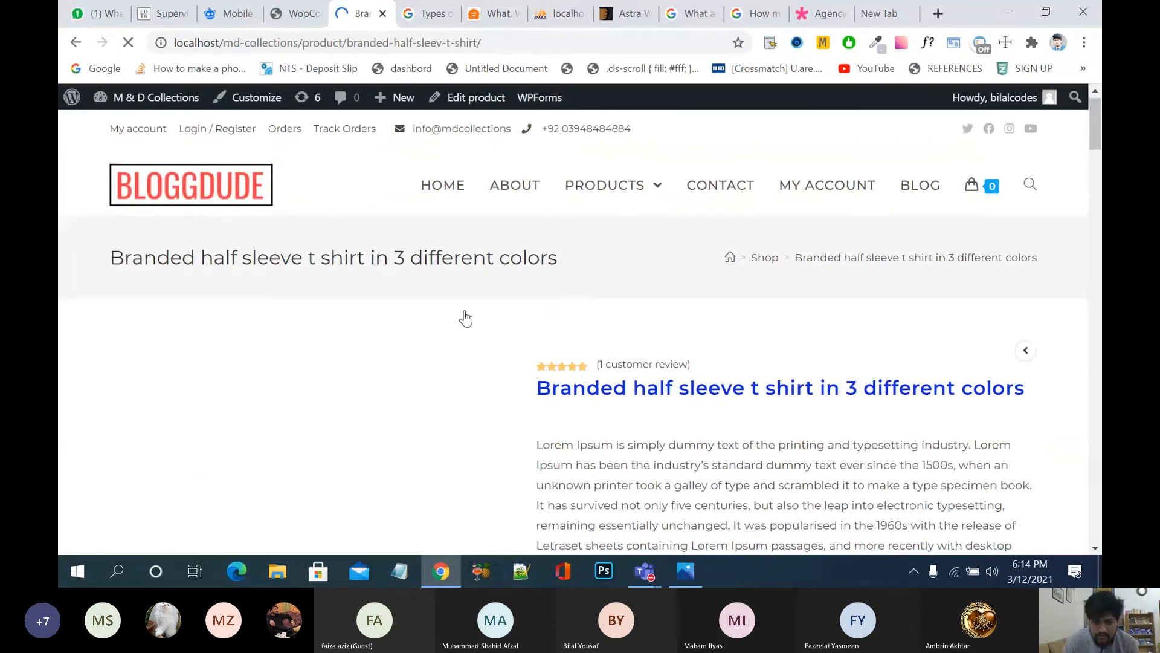
Step: Add the t-shirt in Red, size M to the cart and proceed to checkout
scroll(465, 319, down, 10)
scroll(466, 318, down, 8)
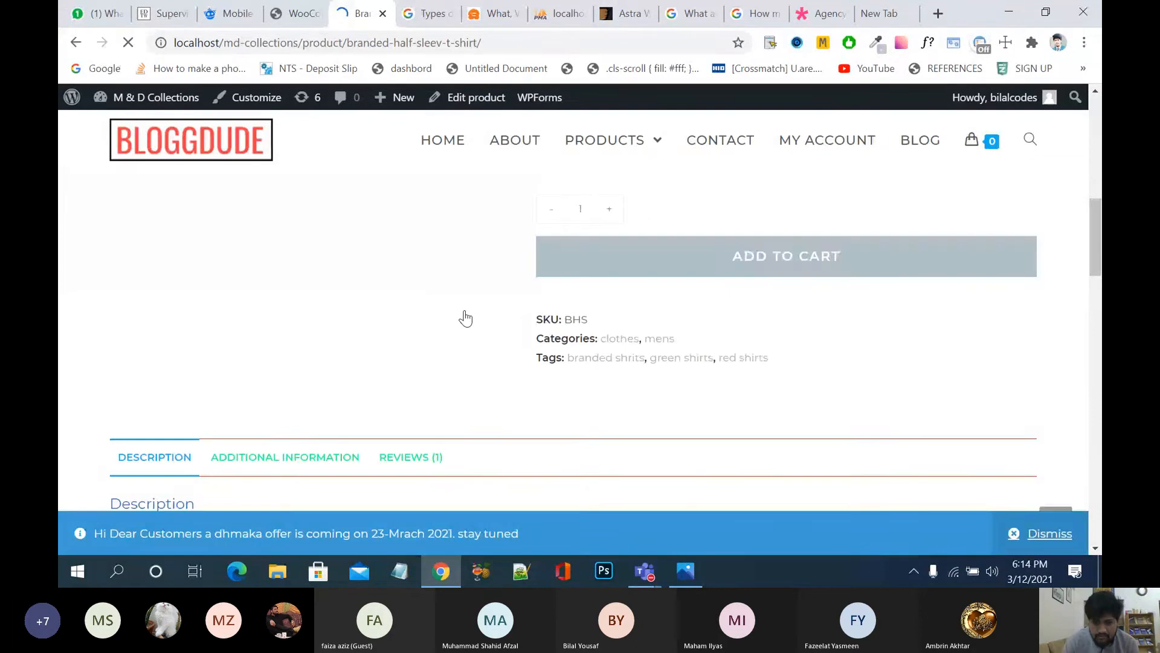
scroll(465, 318, down, 1)
scroll(461, 316, up, 8)
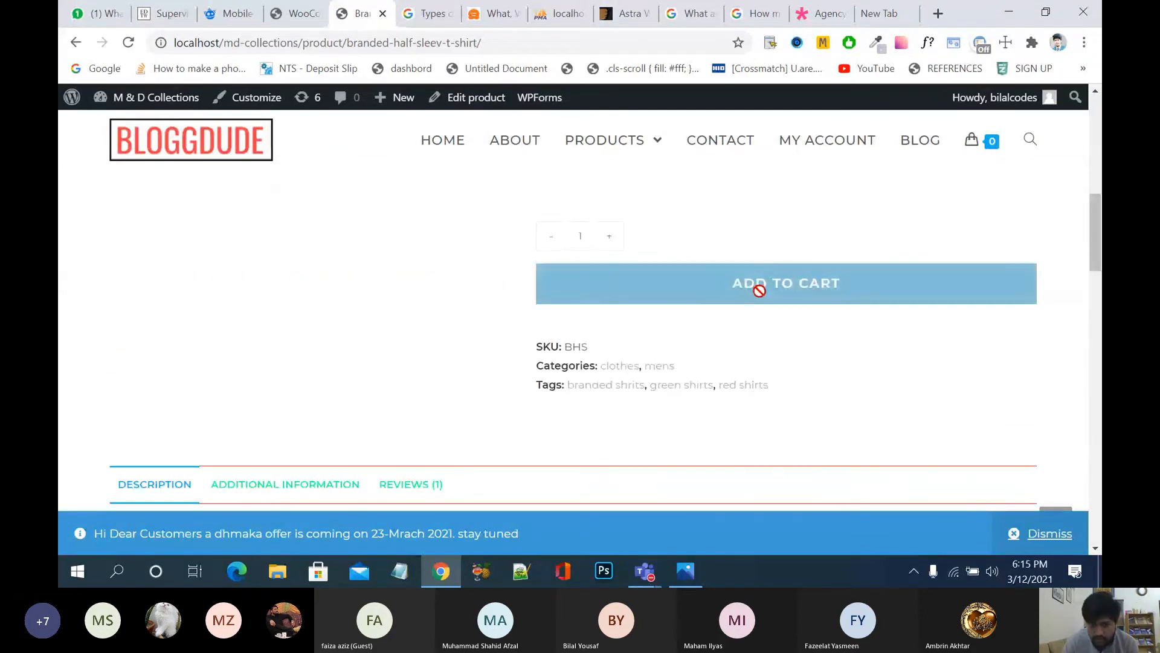
scroll(766, 314, up, 4)
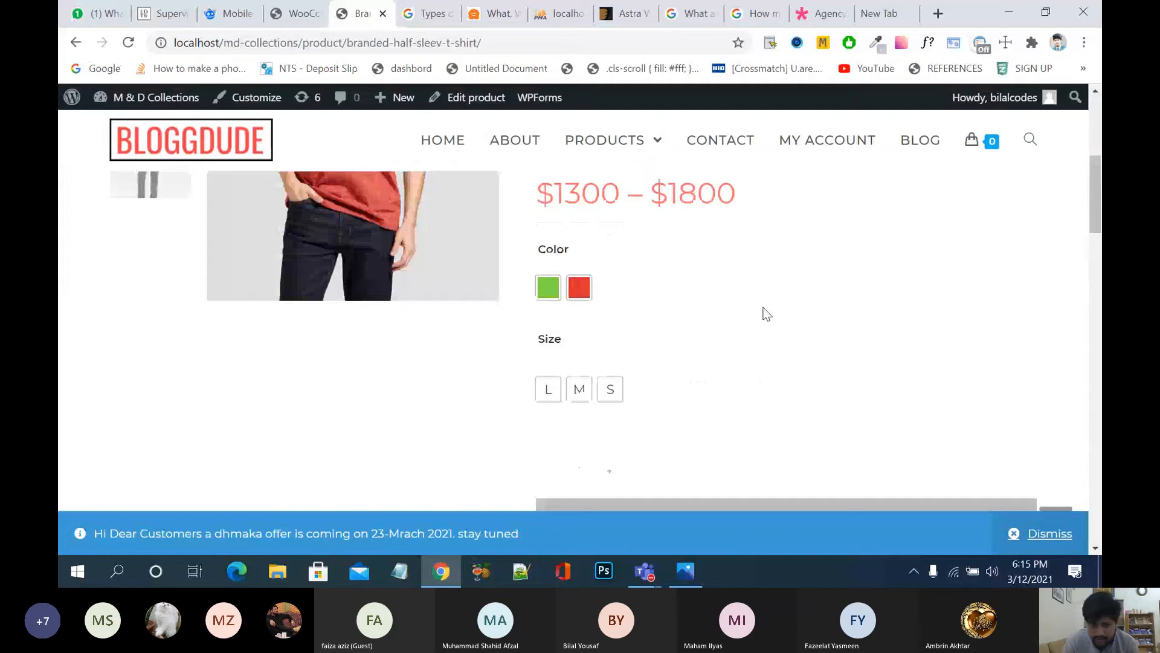
click(579, 287)
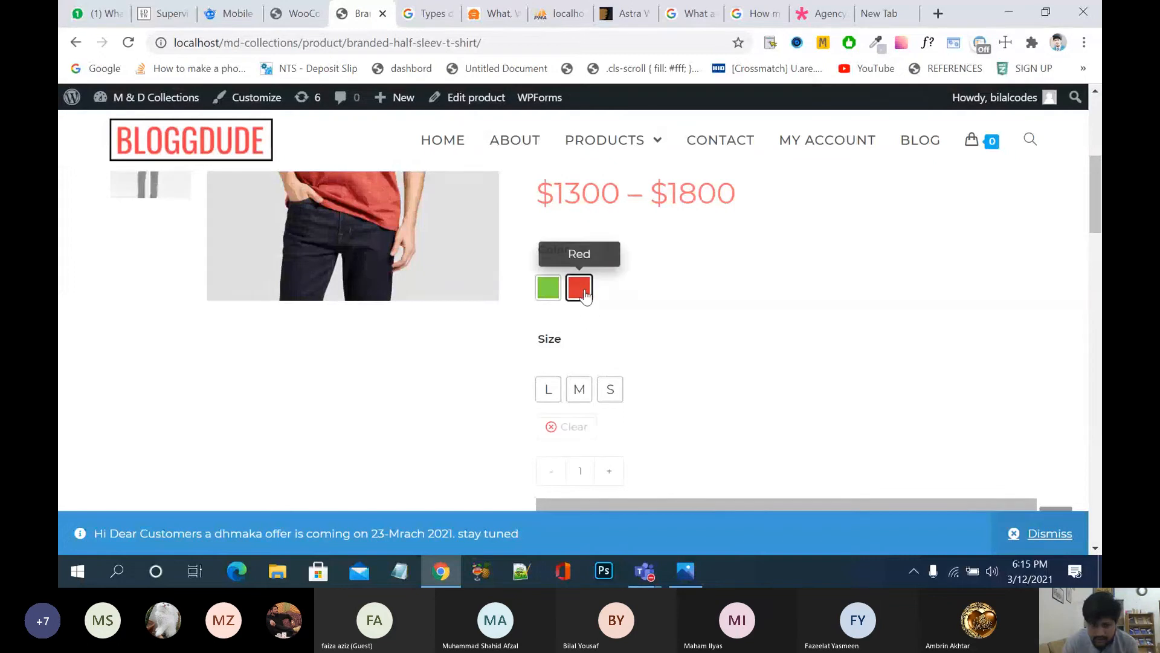
click(579, 388)
scroll(804, 411, down, 5)
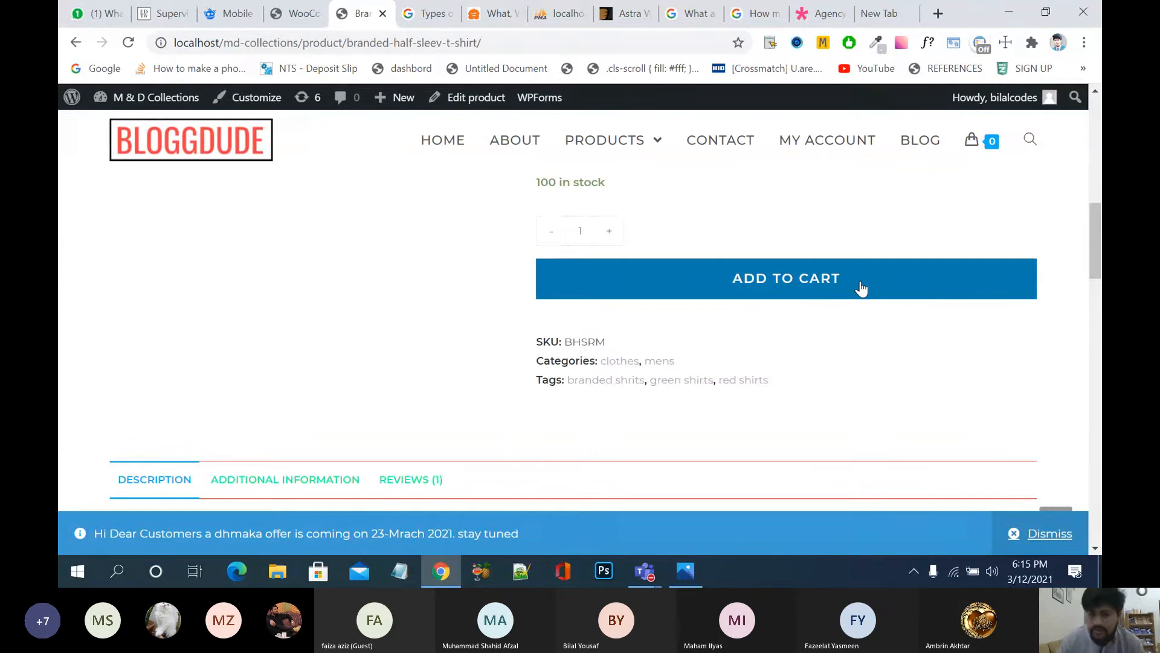
click(861, 288)
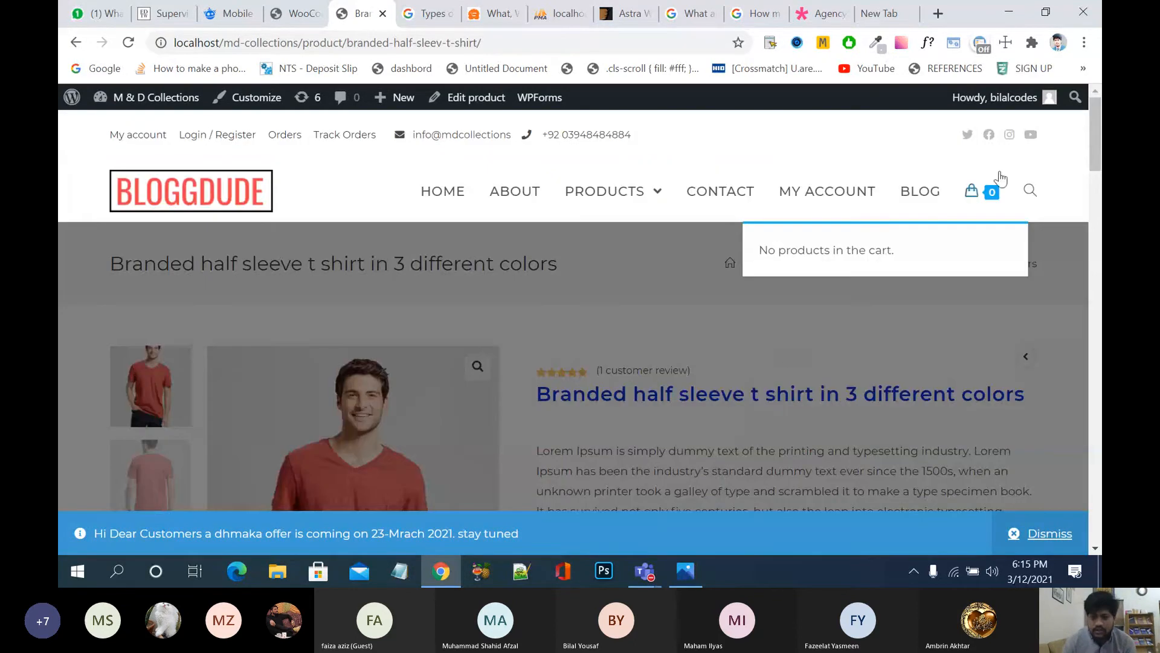
click(949, 403)
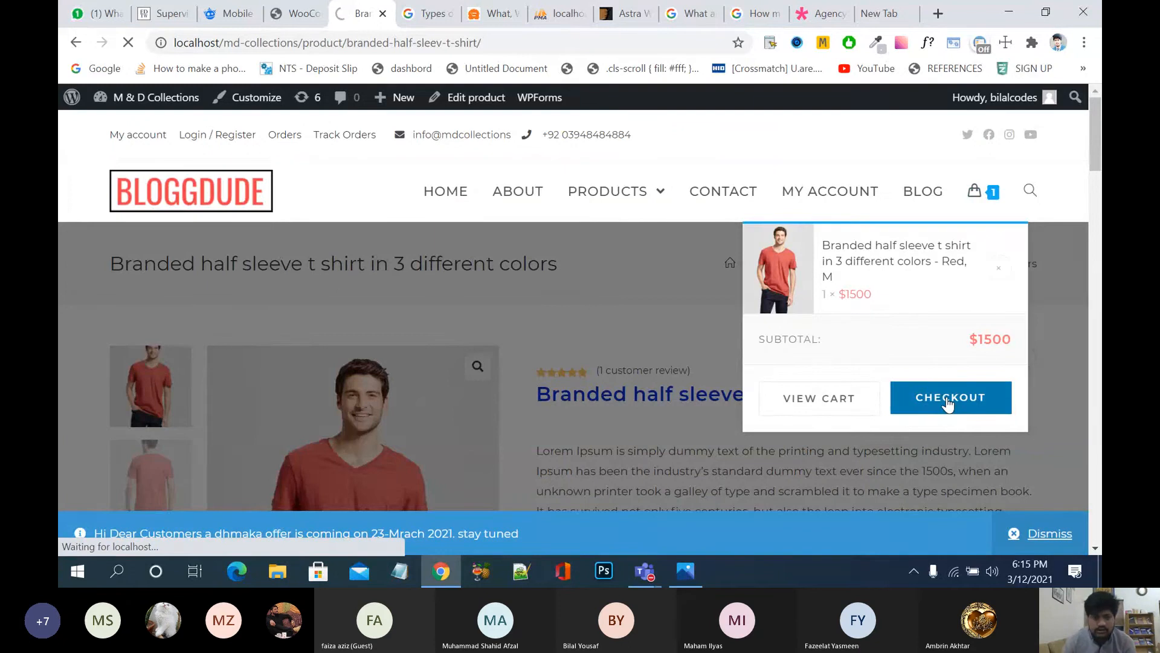
Step: Open the 'What is PayPal?' link and close its page-not-found popup
scroll(614, 356, down, 4)
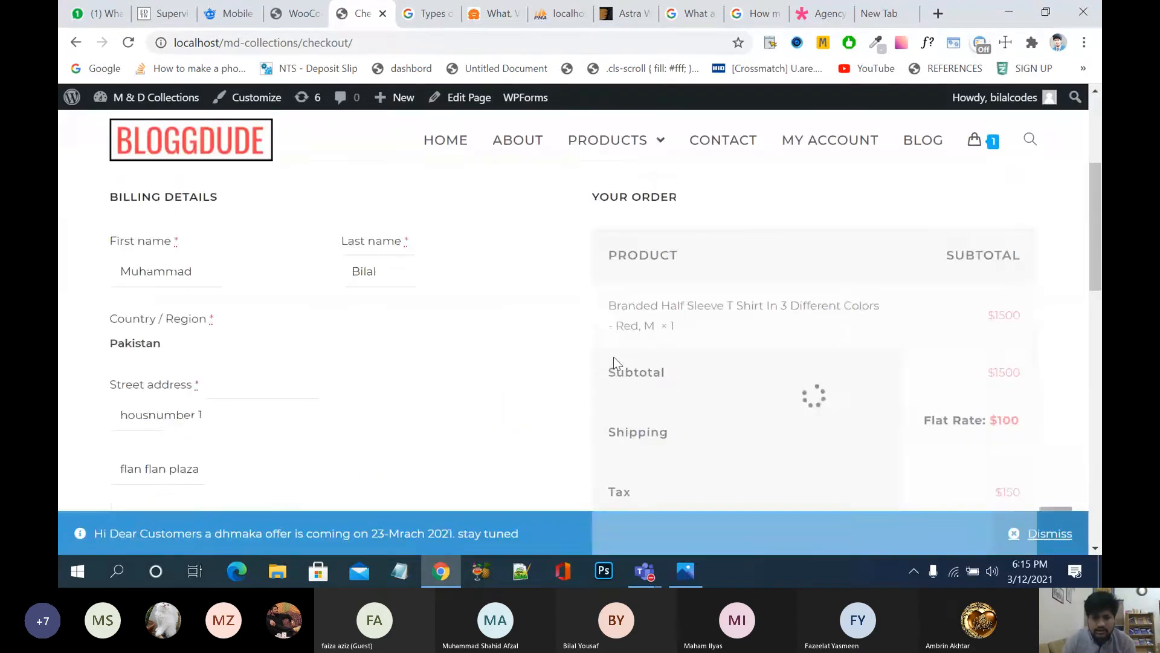
scroll(614, 356, down, 7)
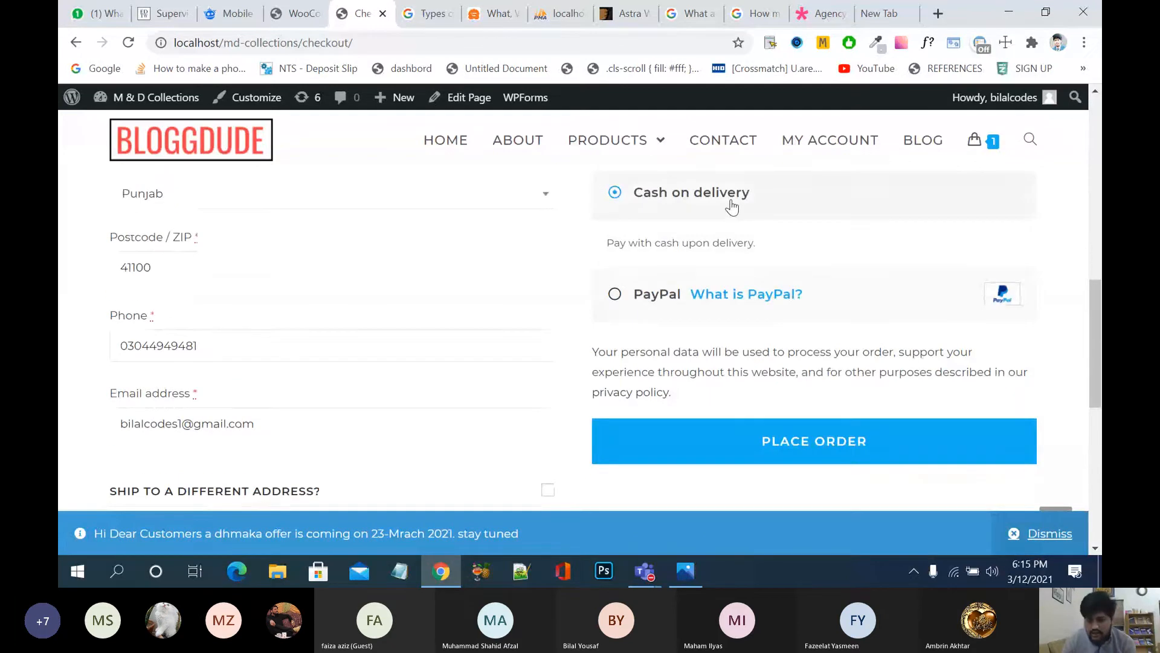
click(737, 301)
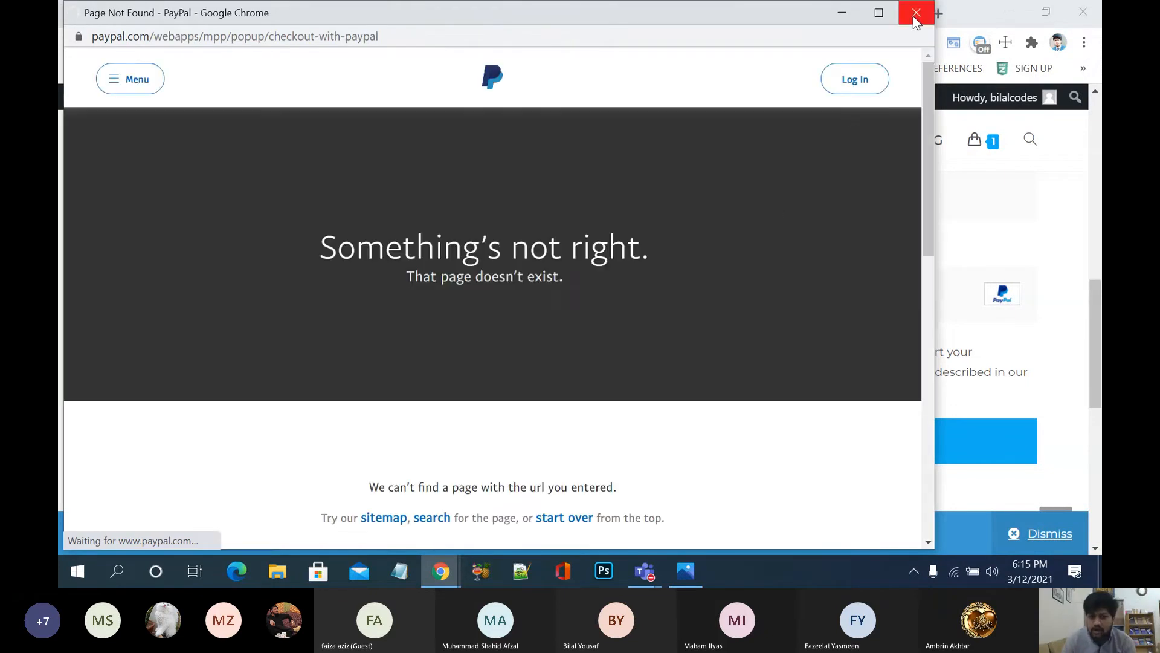
click(914, 14)
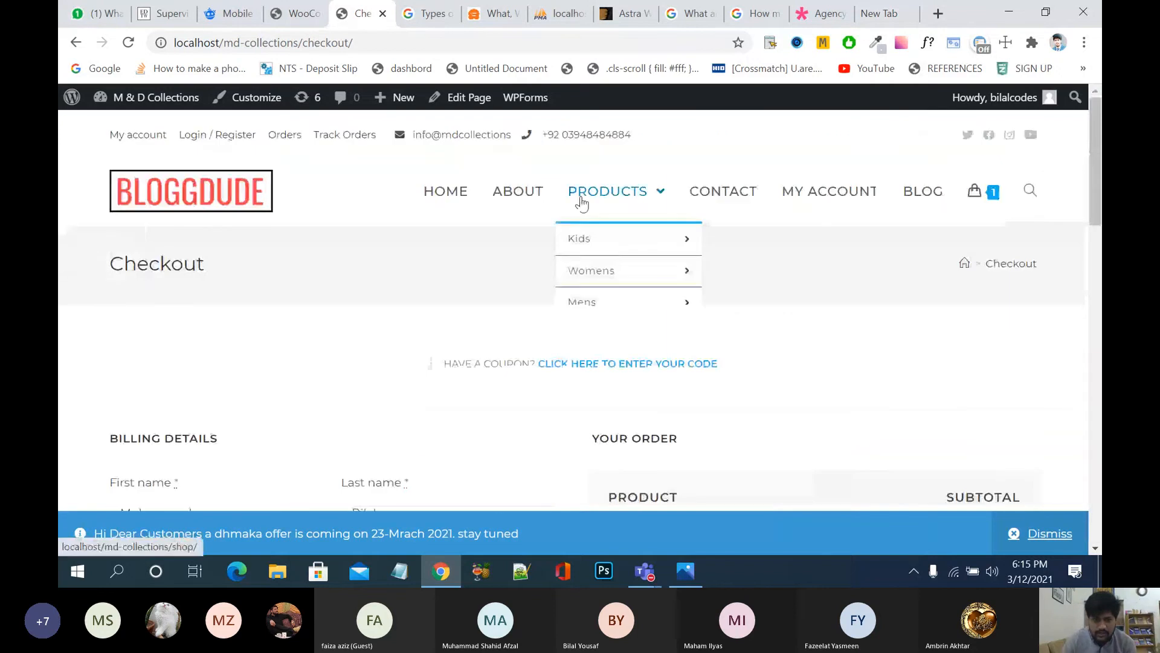
Step: Select PayPal as the checkout payment method
scroll(773, 508, down, 5)
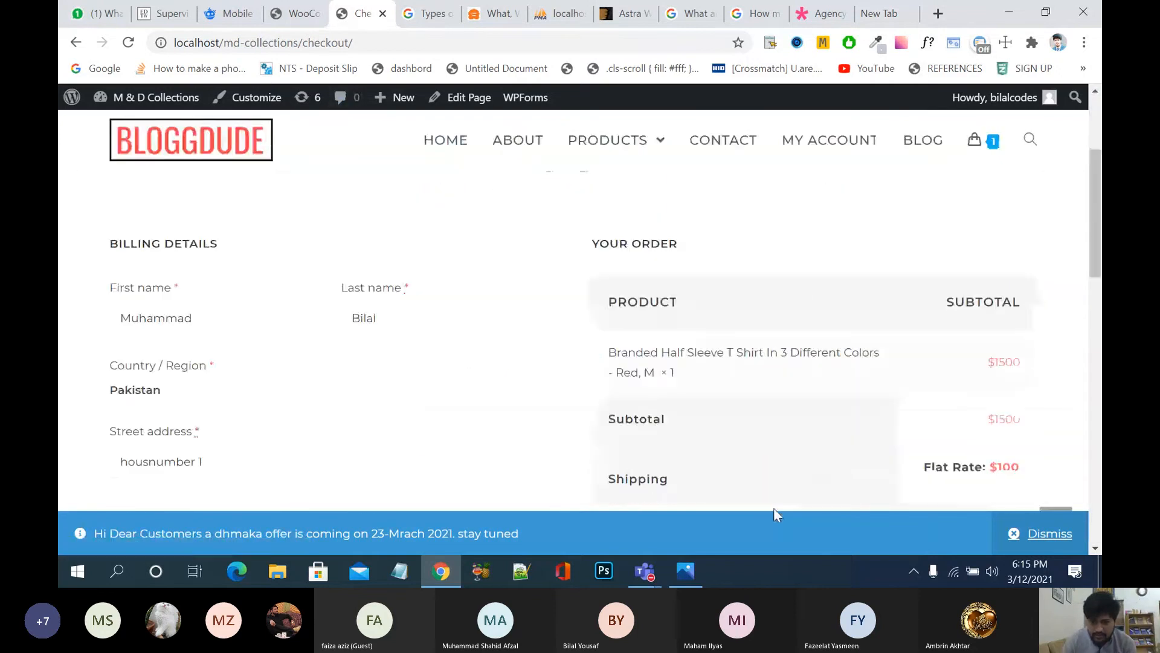
scroll(828, 404, down, 7)
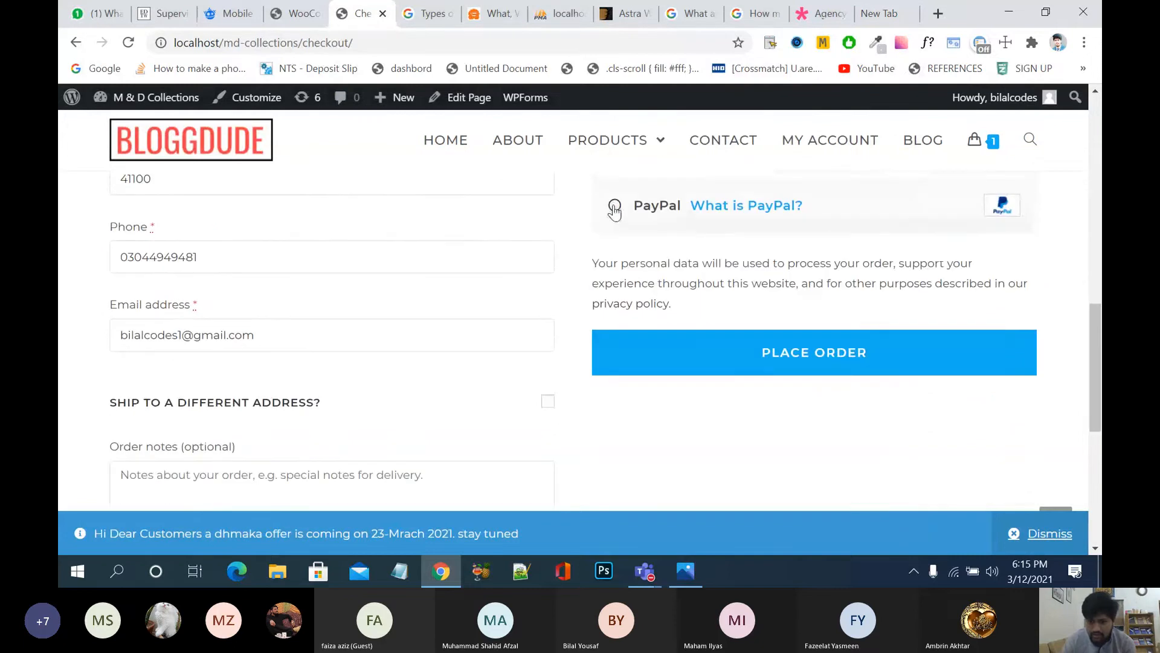
click(615, 205)
scroll(681, 262, up, 2)
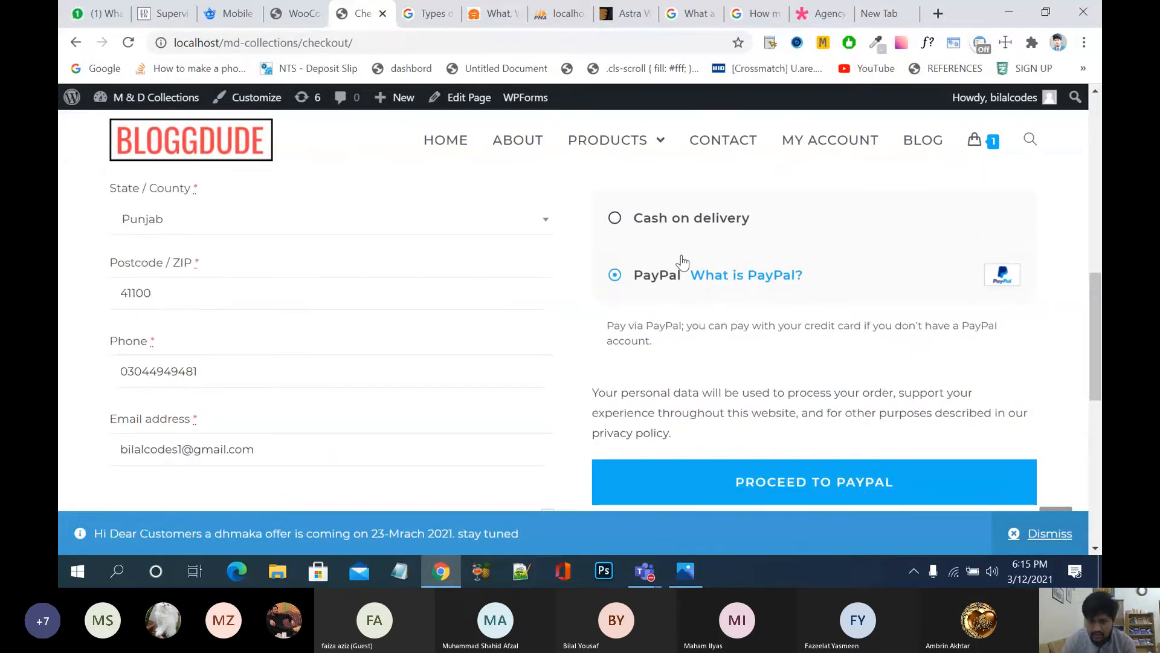
Step: Edit the Stripe test publishable key by appending digits and save the settings
click(296, 14)
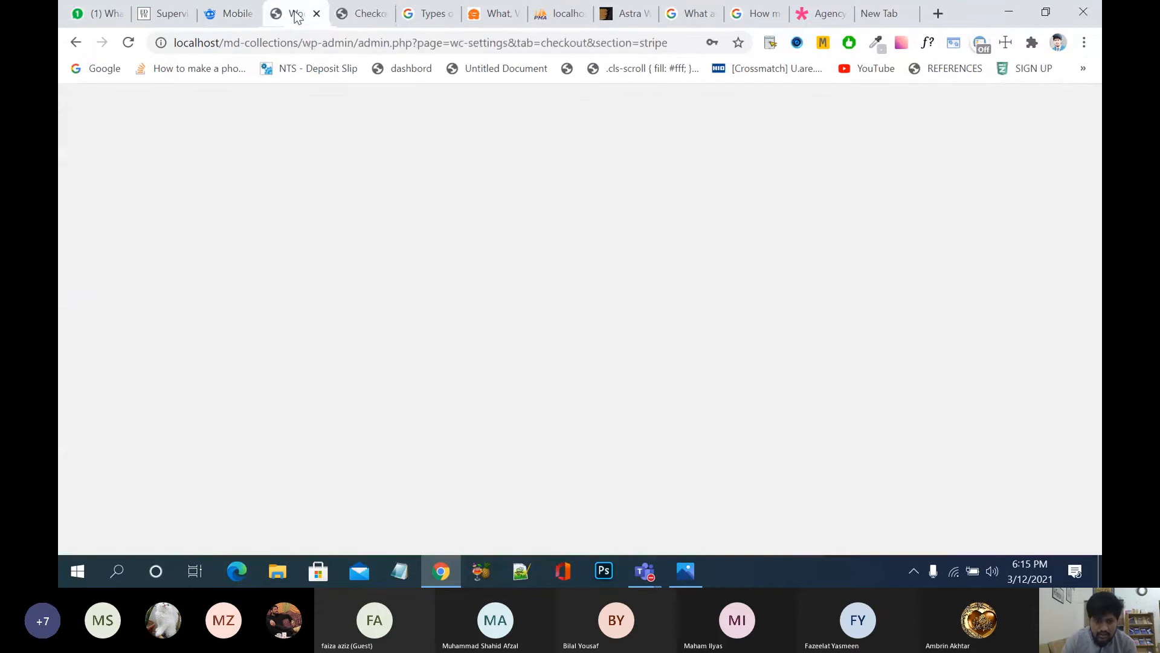
scroll(557, 414, down, 9)
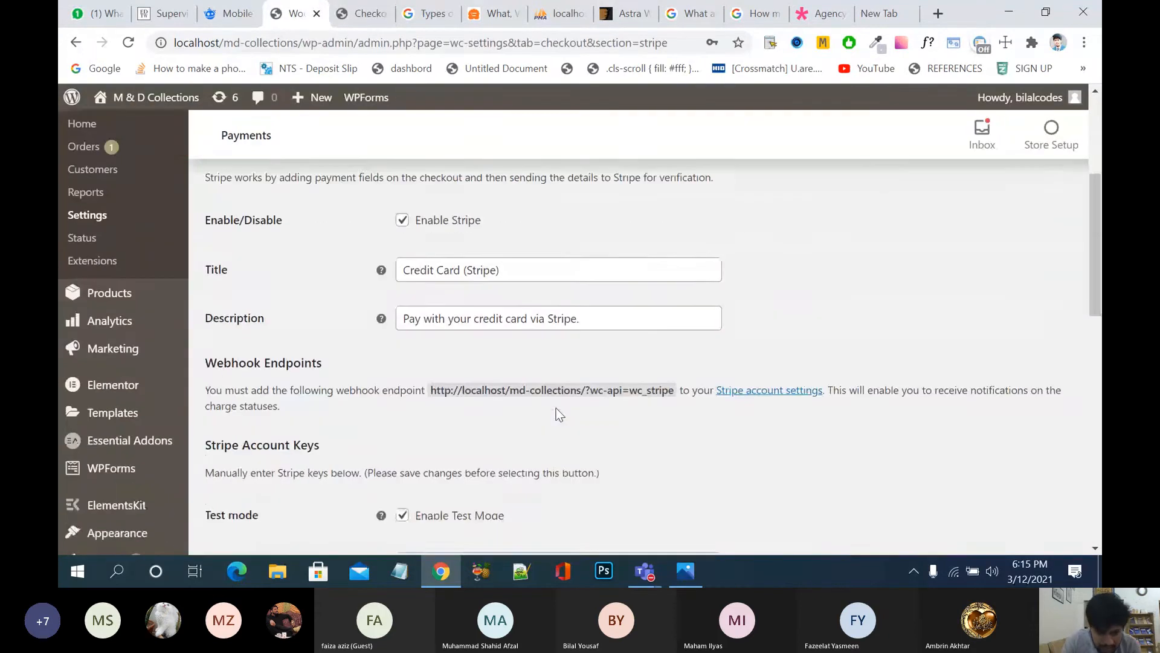
scroll(557, 408, down, 1)
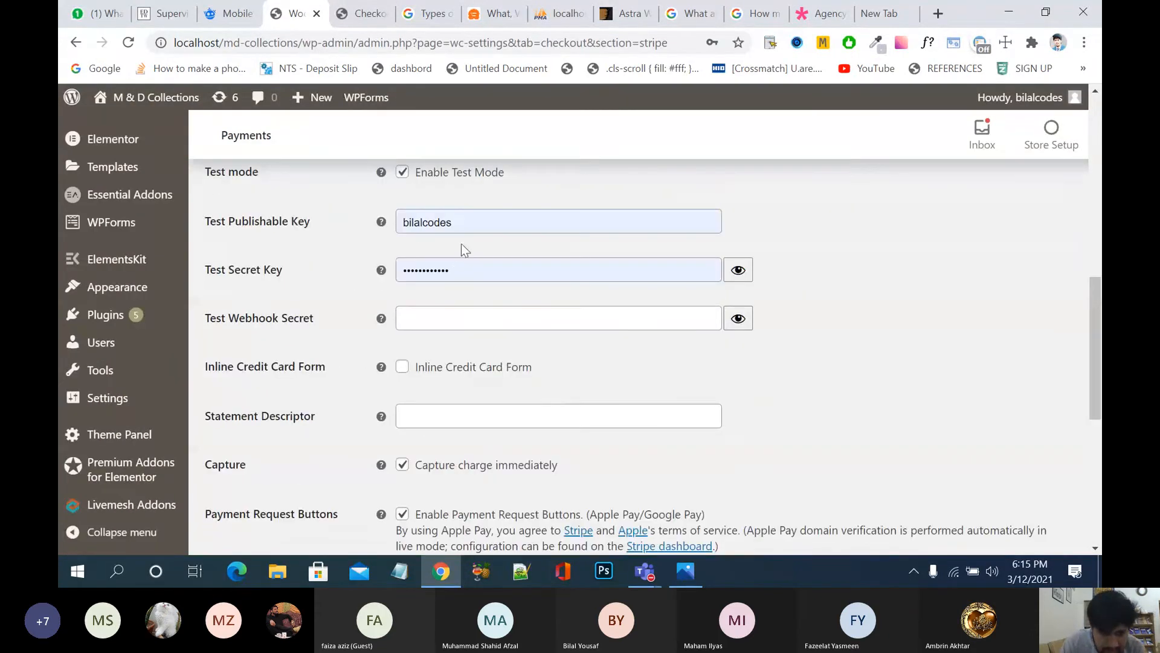
click(484, 226)
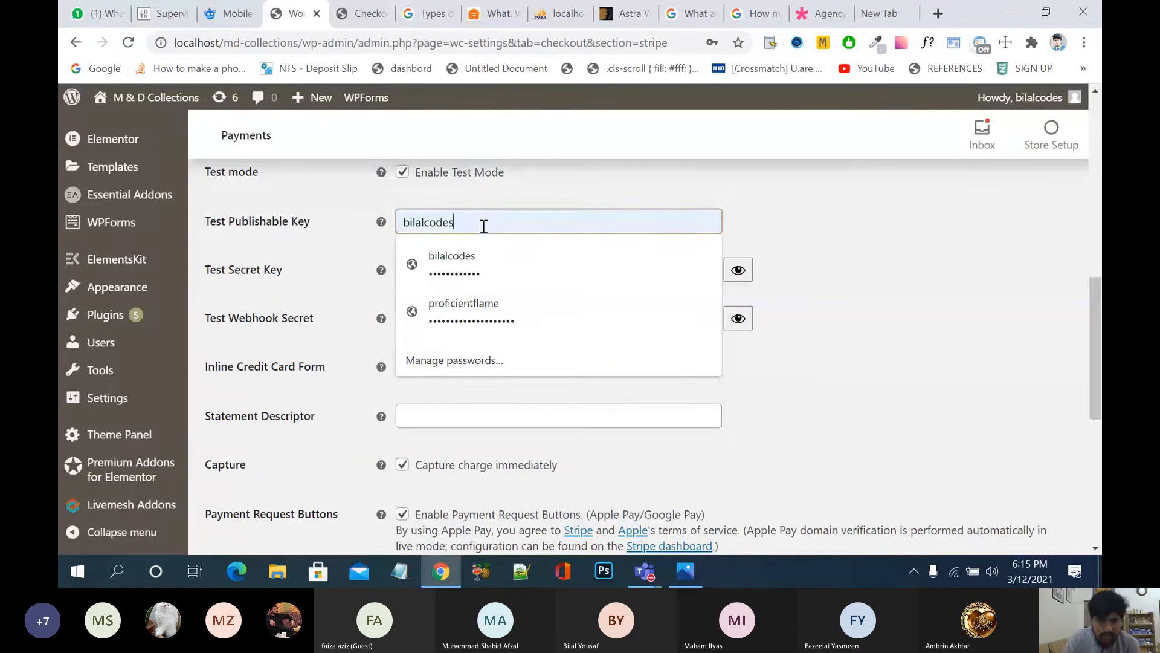
key(BackSpace)
key(BackSpace)
key(BackSpace)
key(BackSpace)
key(BackSpace)
key(BackSpace)
key(BackSpace)
key(BackSpace)
key(BackSpace)
key(BackSpace)
text(949494)
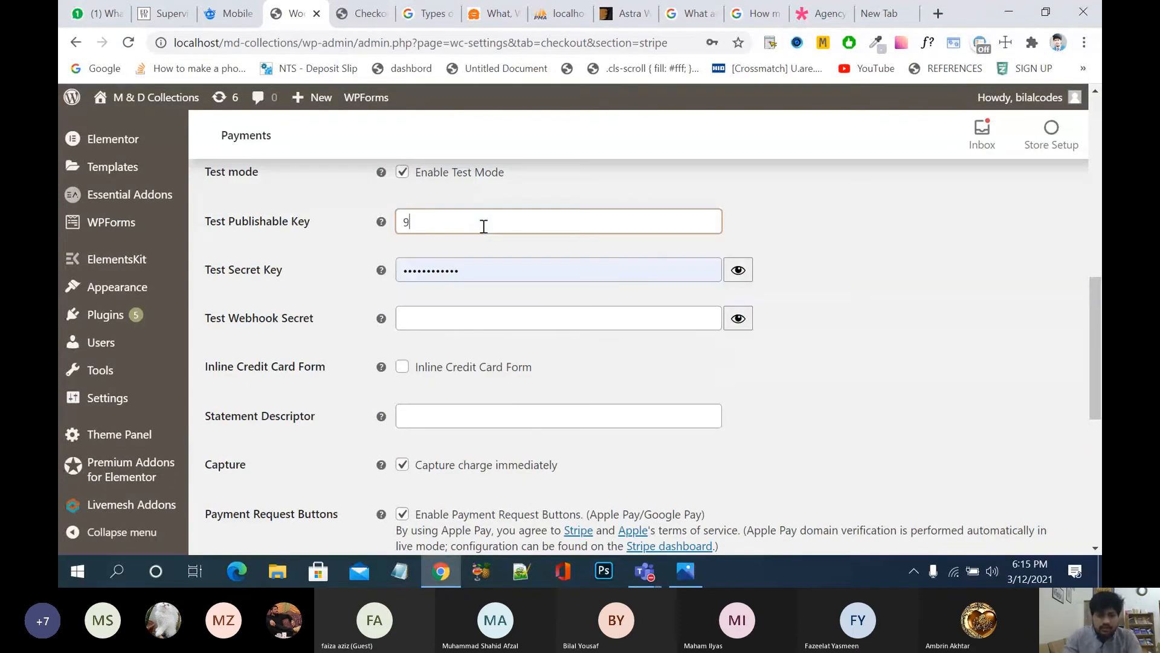
text(949494949)
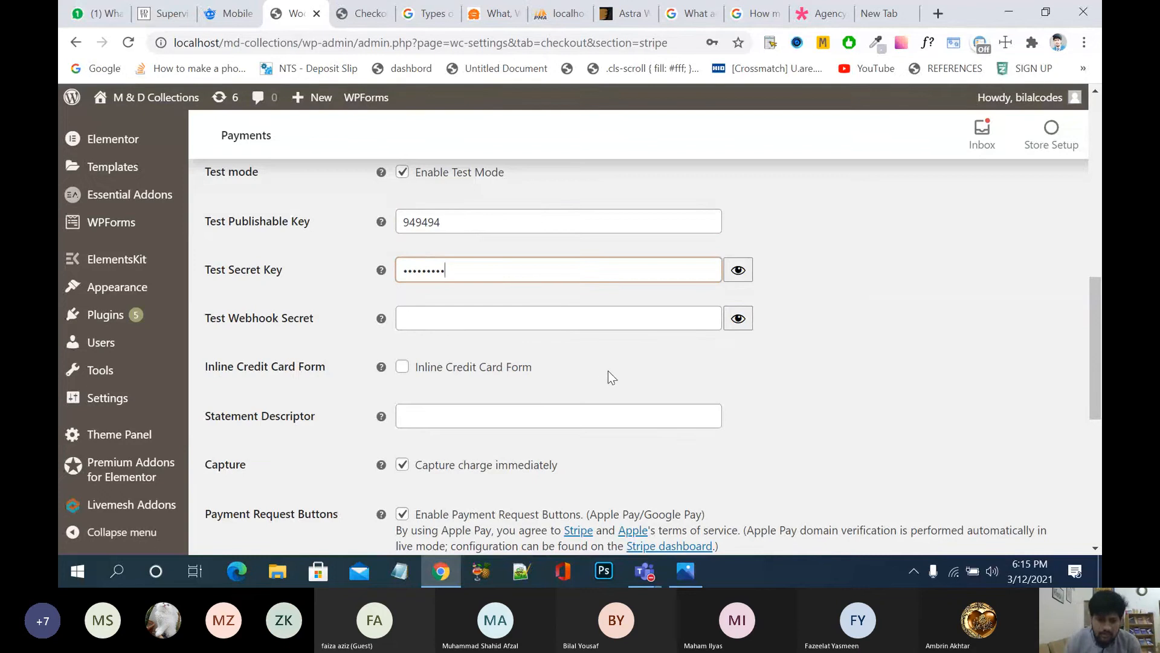
scroll(608, 376, down, 5)
click(239, 472)
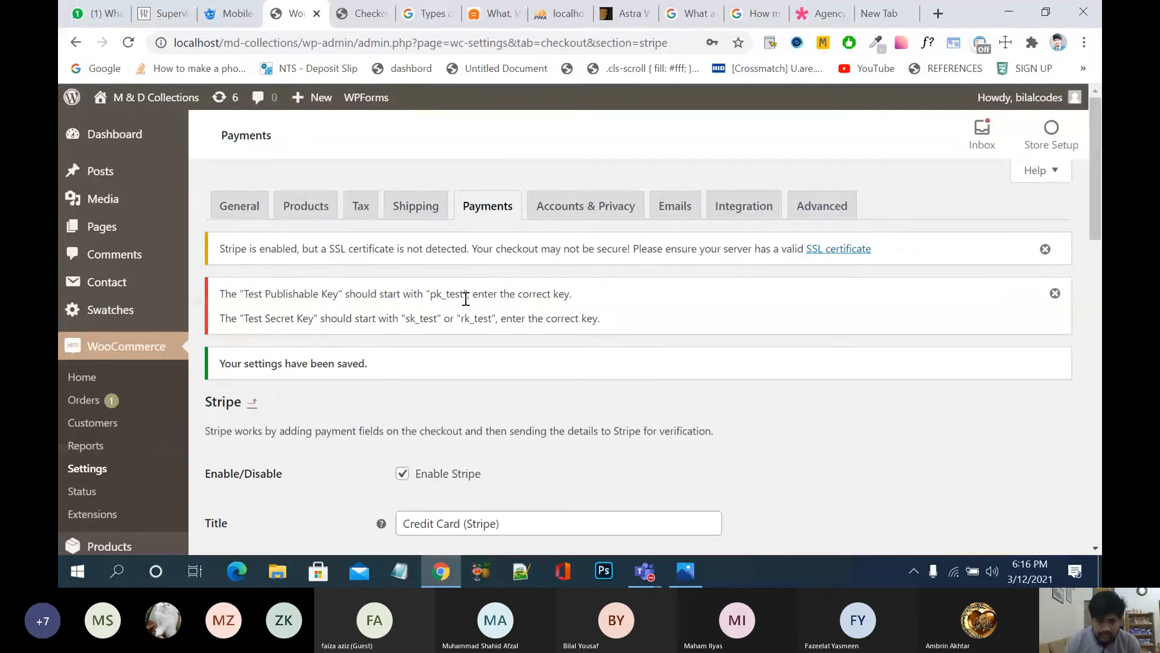
mouse_move(466, 294)
mouse_down()
mouse_move(432, 294)
mouse_move(465, 295)
mouse_up()
scroll(538, 504, down, 4)
scroll(538, 502, up, 2)
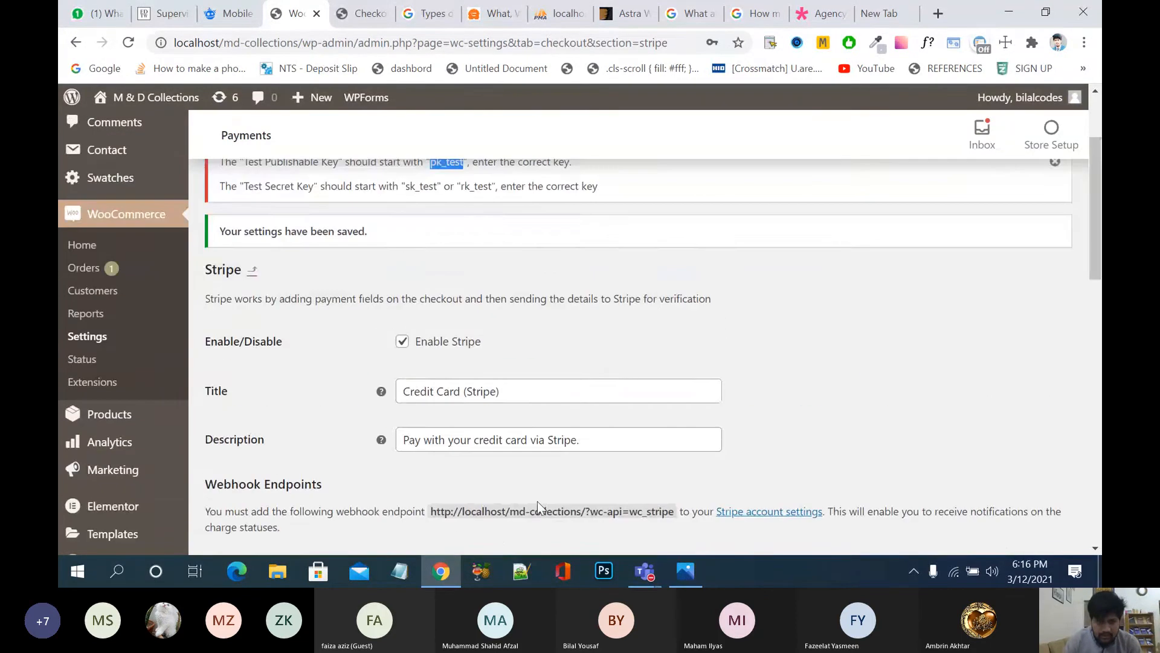
scroll(538, 501, up, 2)
scroll(538, 501, down, 7)
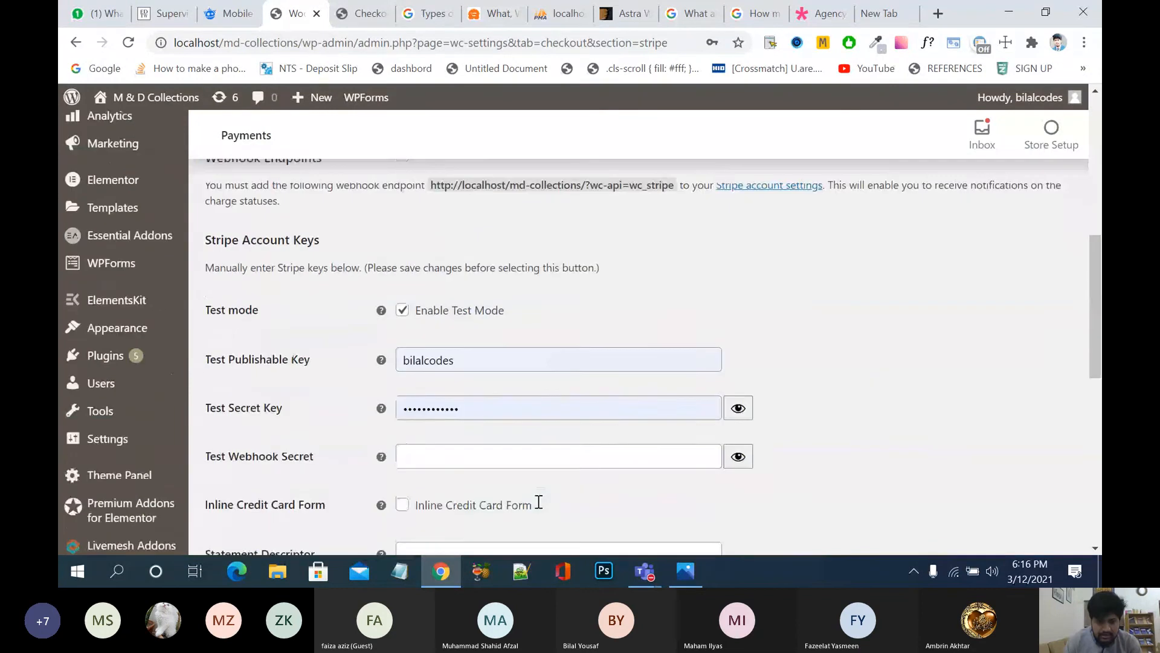
scroll(538, 502, down, 1)
double_click(478, 318)
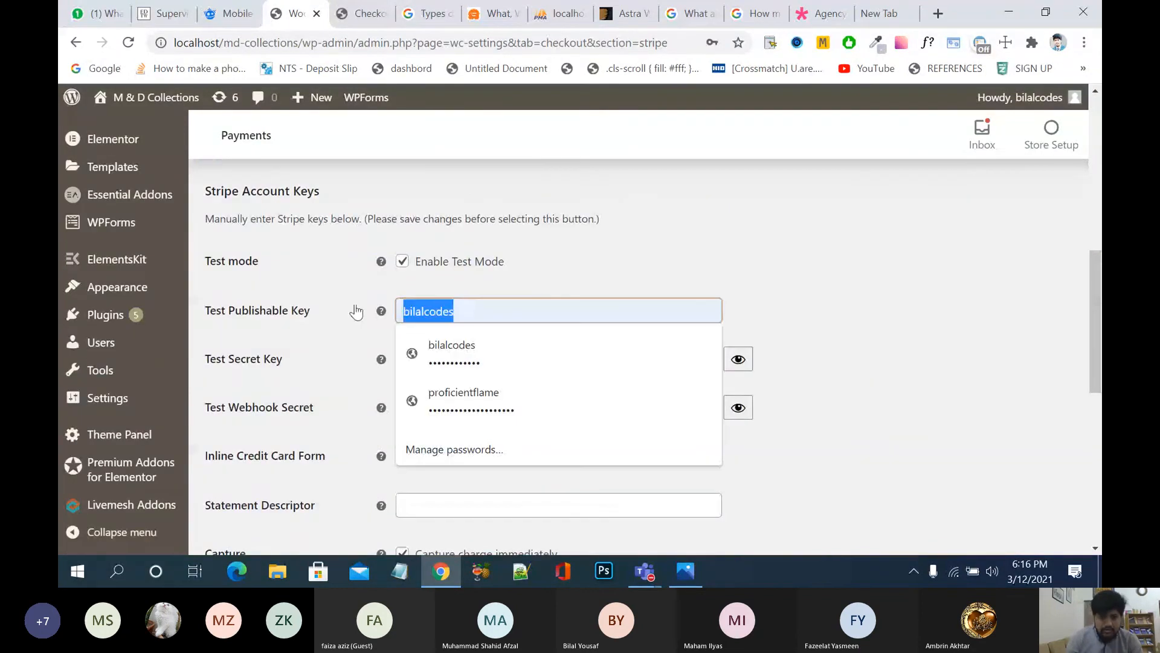
text(pk_test4994949)
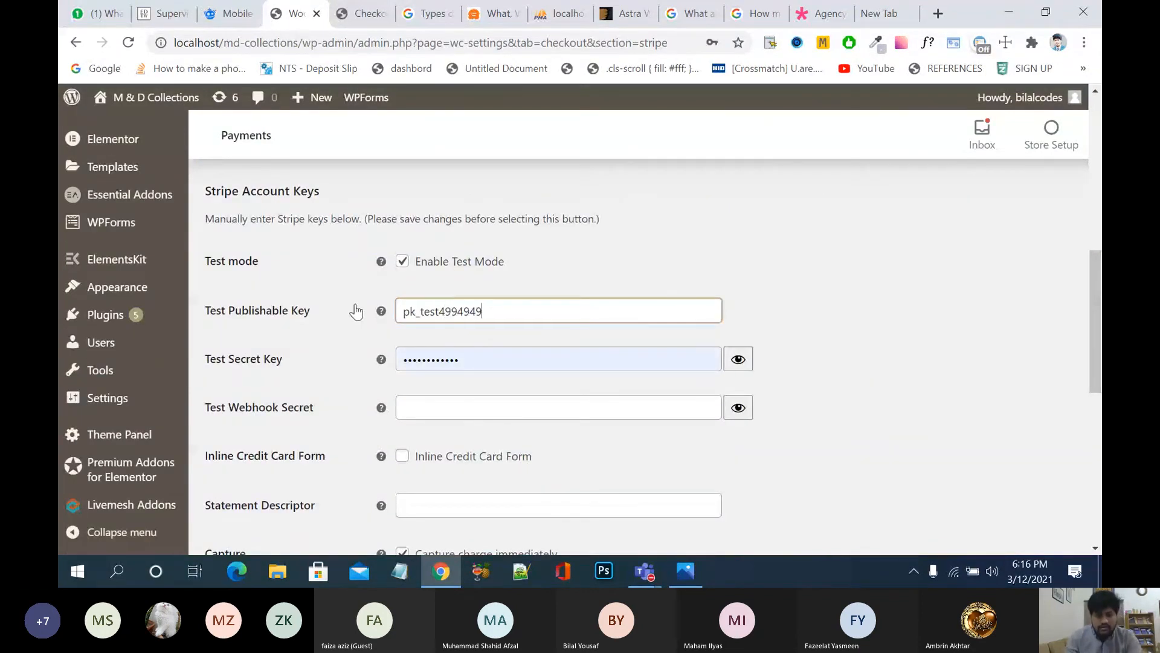
drag(481, 359, 379, 364)
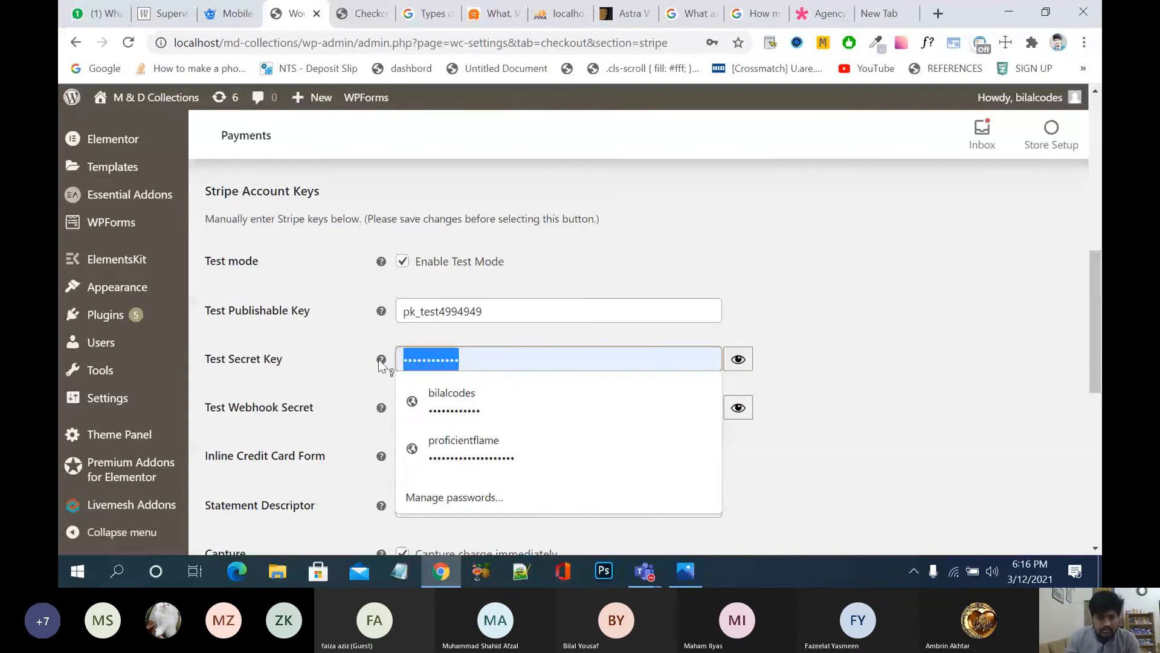
text(•••••••)
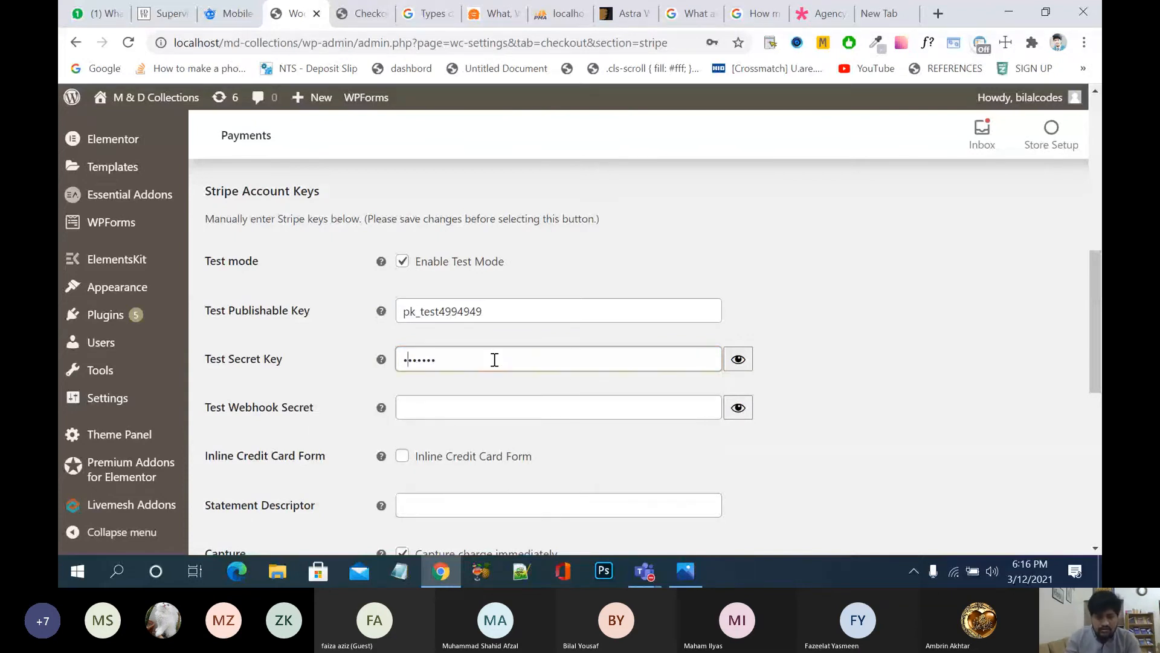
text(••••)
scroll(784, 450, down, 8)
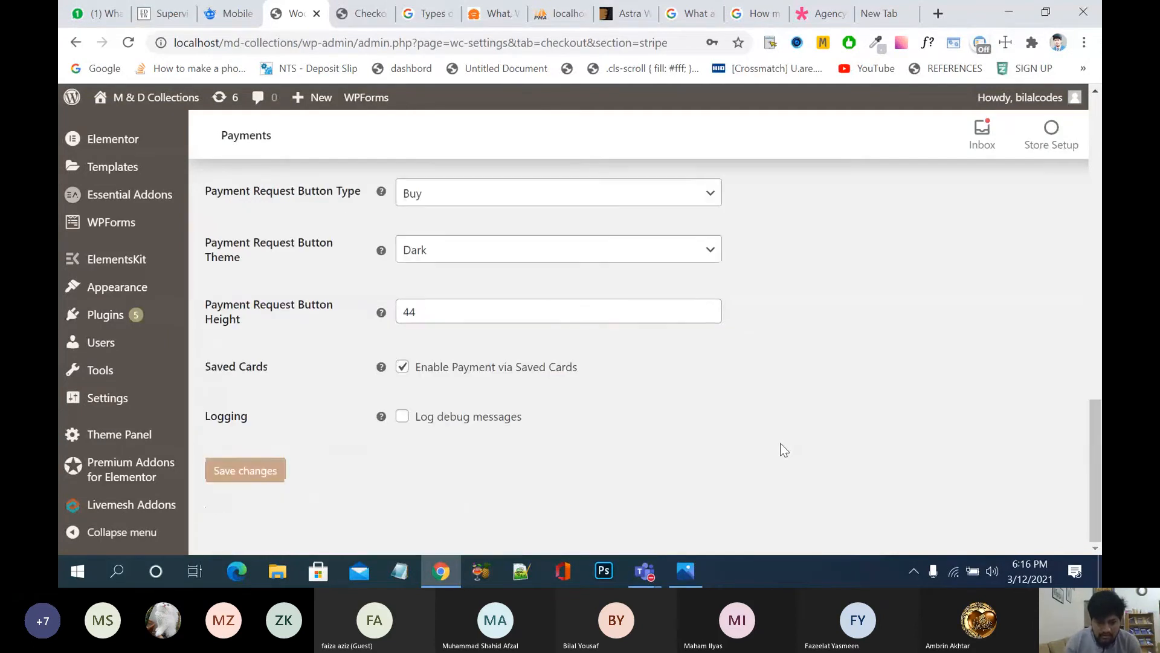
click(257, 477)
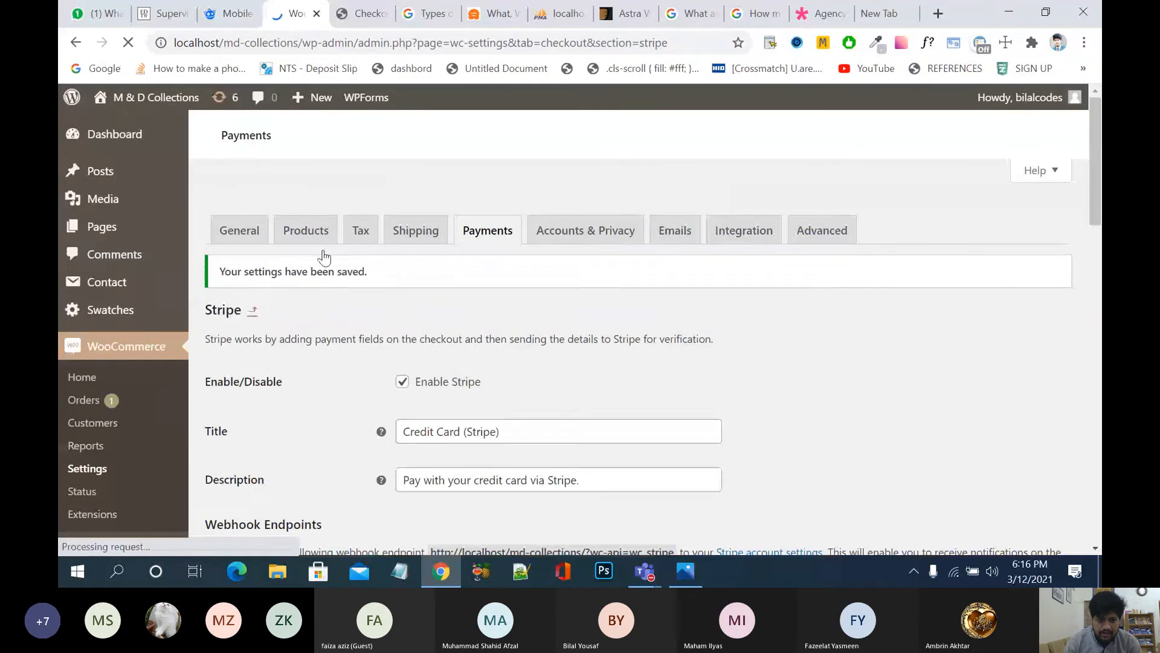
Step: Reload the checkout, check the 'What is PayPal?' popup, then return to the Stripe settings
click(359, 13)
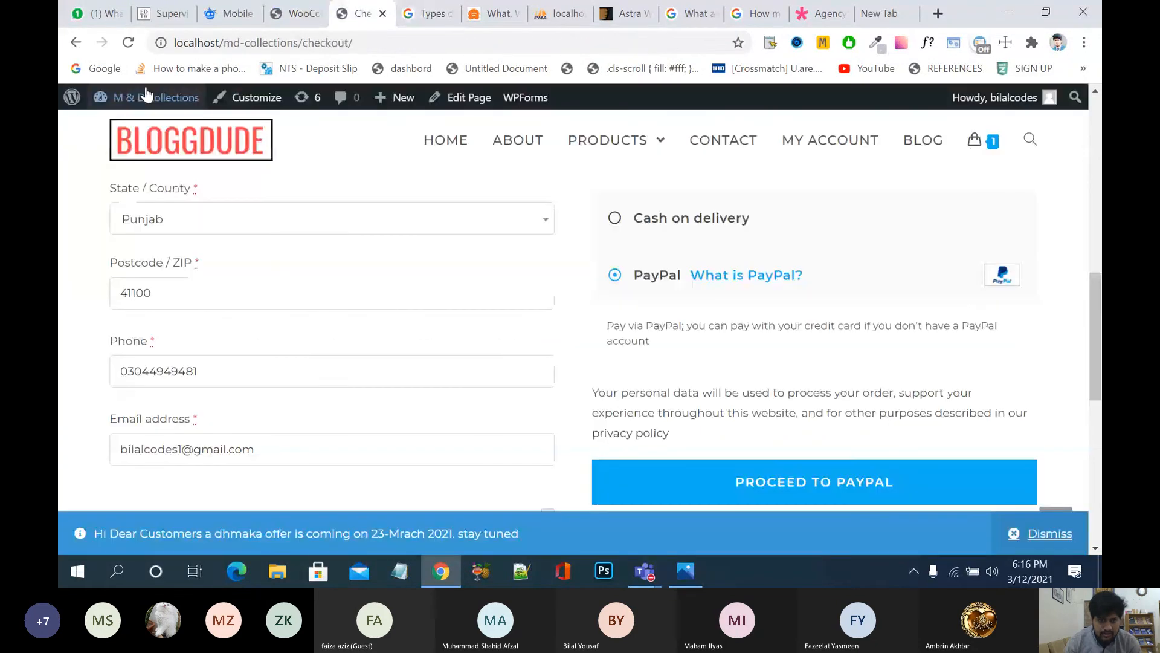
click(134, 42)
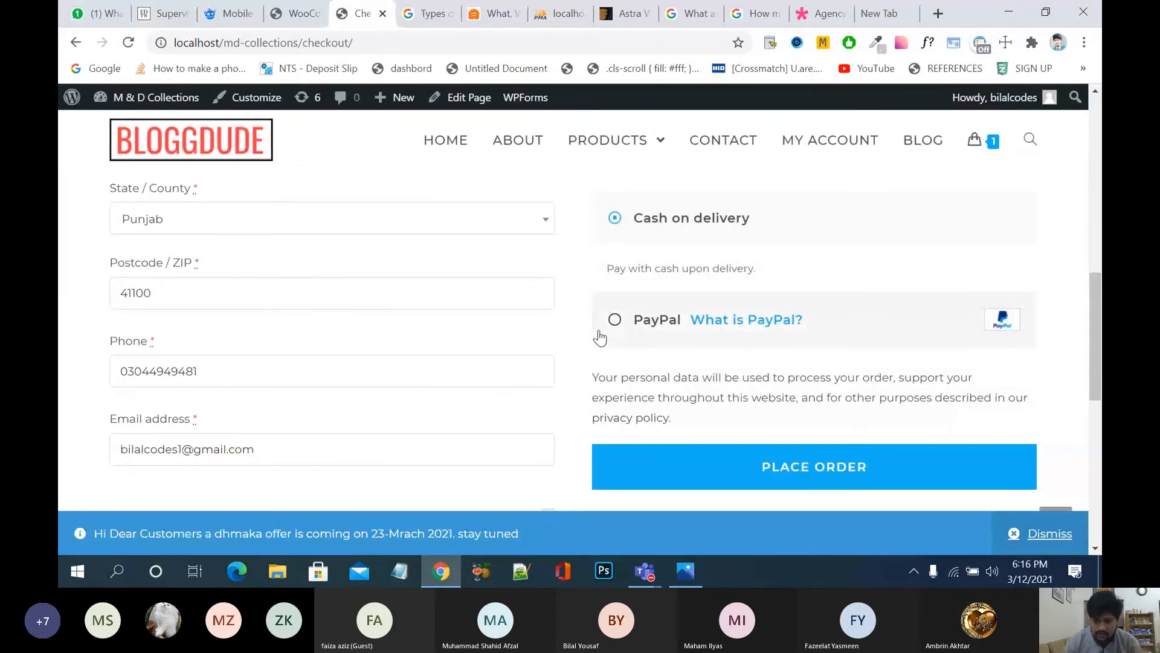
click(756, 319)
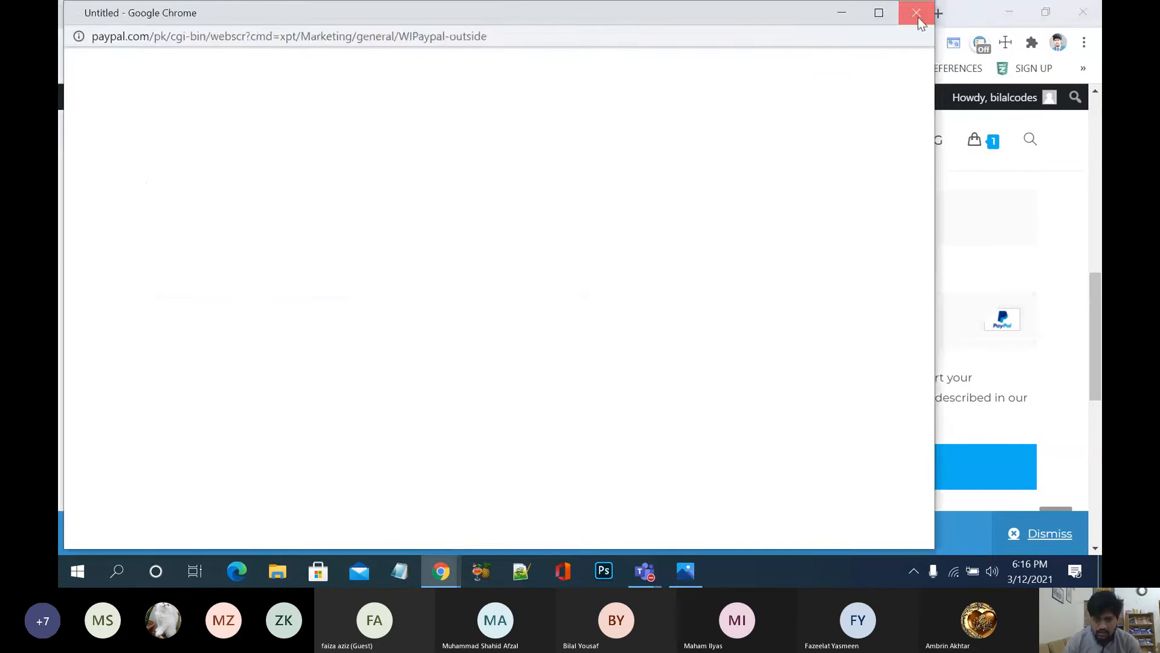
click(917, 14)
click(366, 14)
click(290, 13)
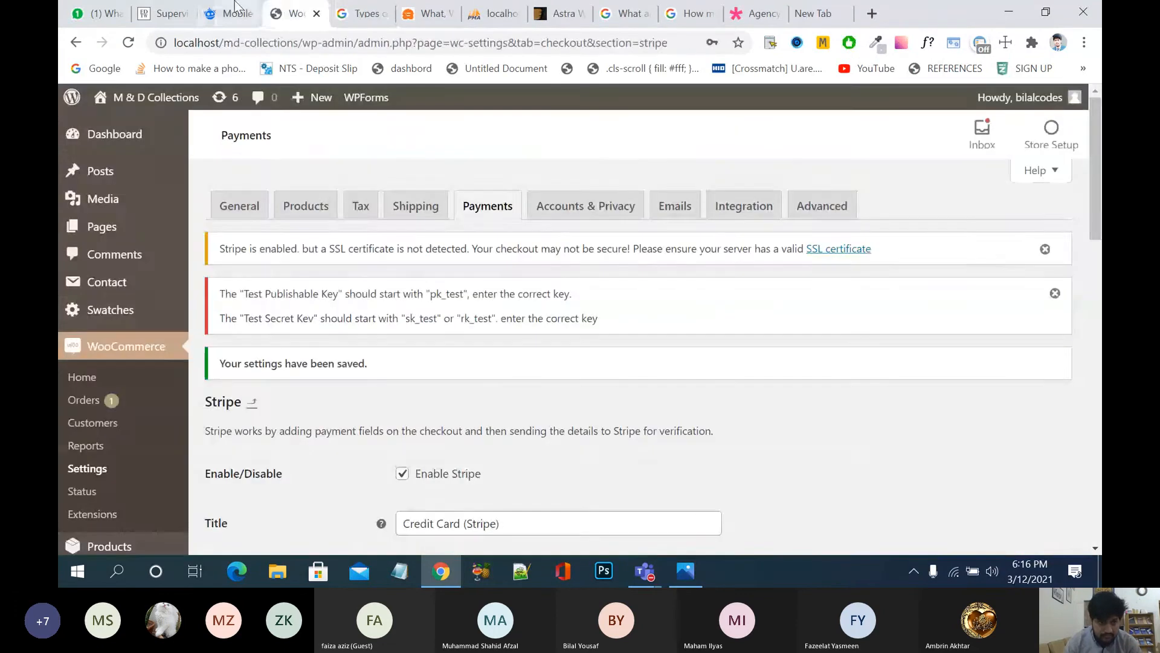
click(236, 8)
click(169, 13)
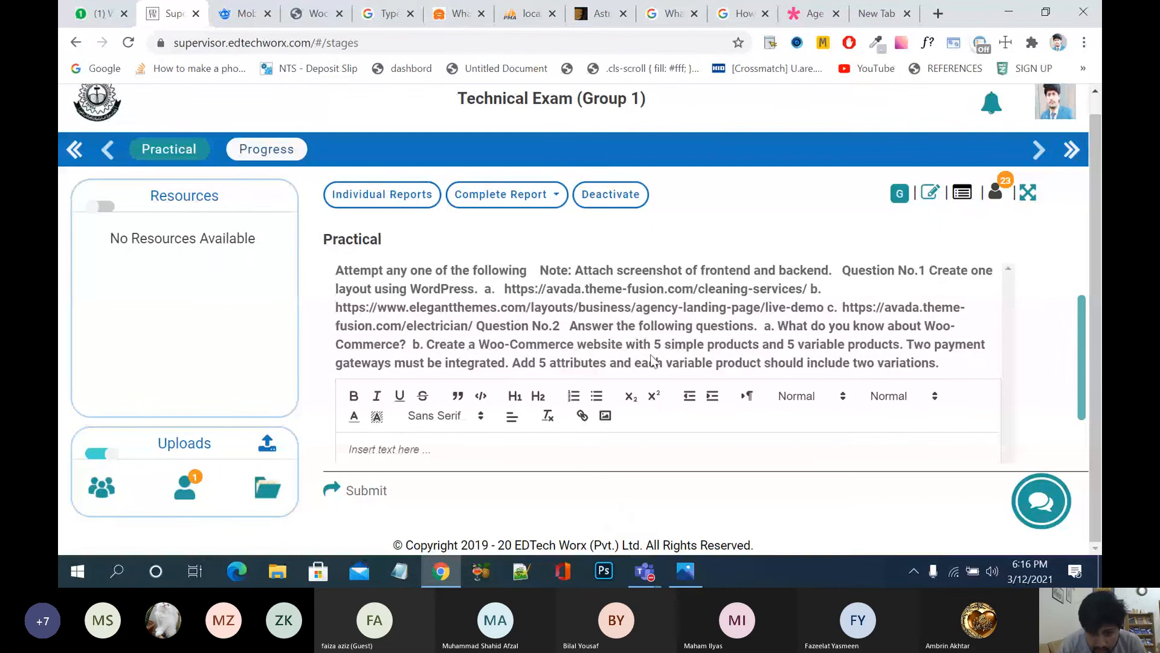
drag(695, 350, 680, 357)
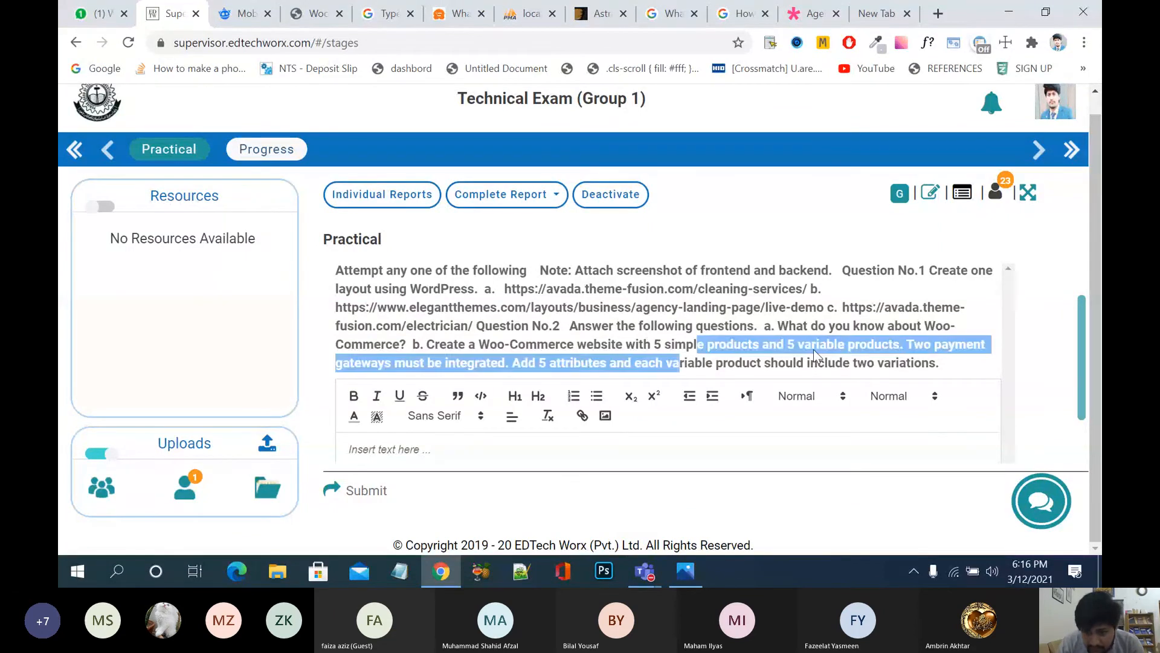
click(813, 351)
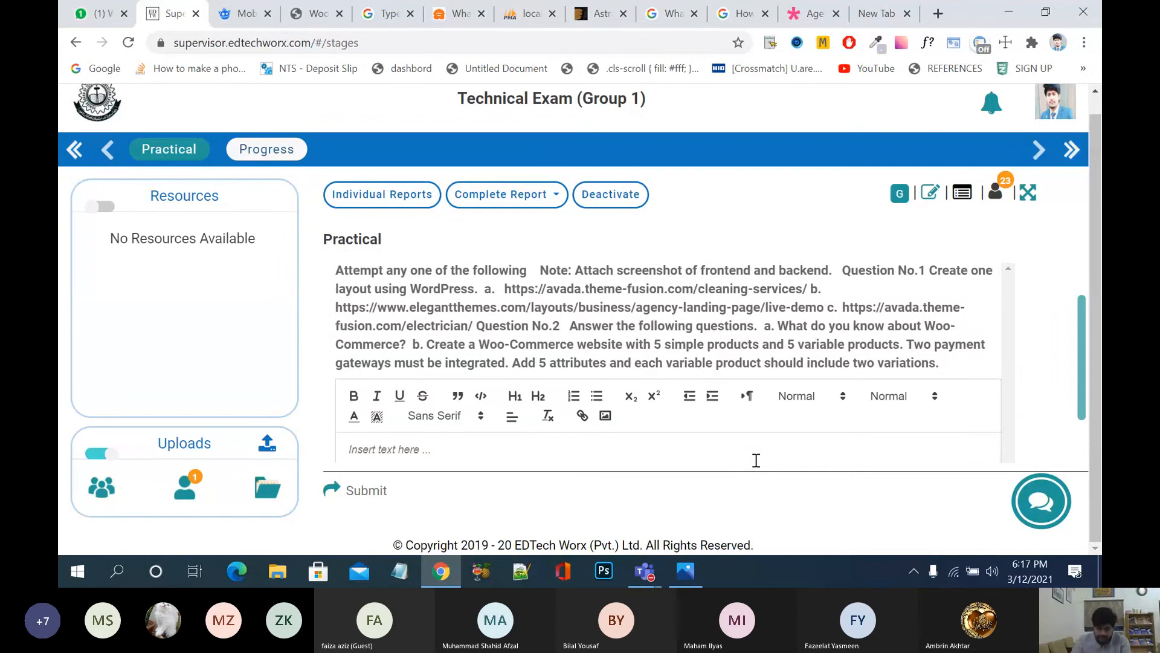
click(297, 22)
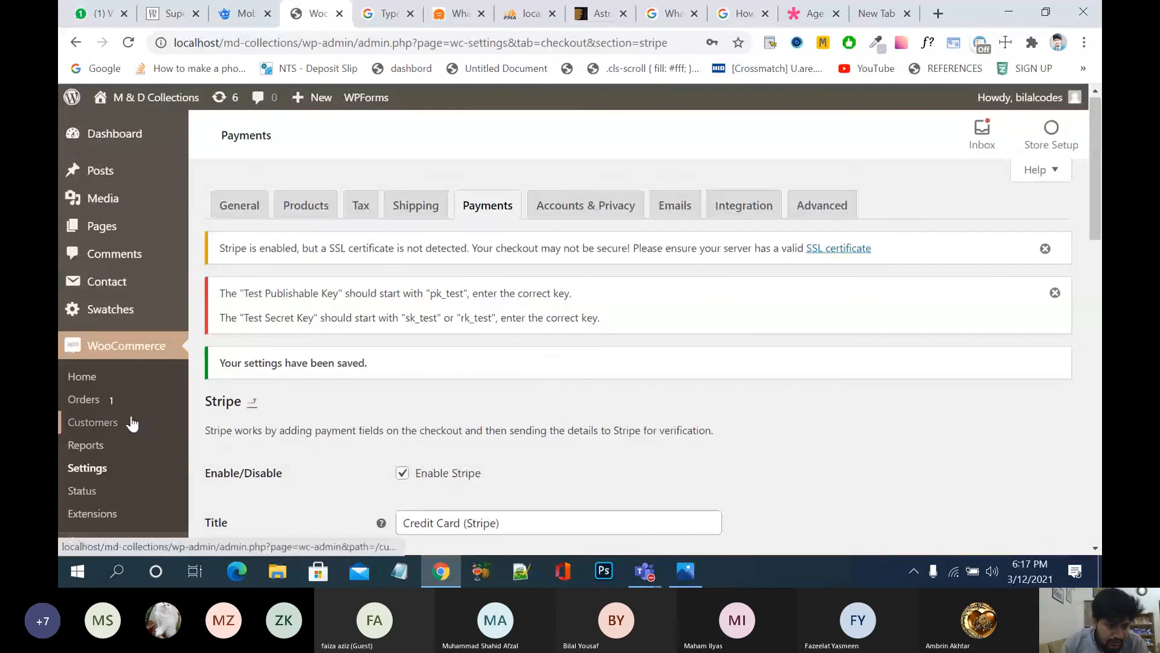
Step: Open Products > Attributes, leaving the unsaved settings page, to view Color and Size
scroll(132, 425, down, 3)
mouse_move(133, 341)
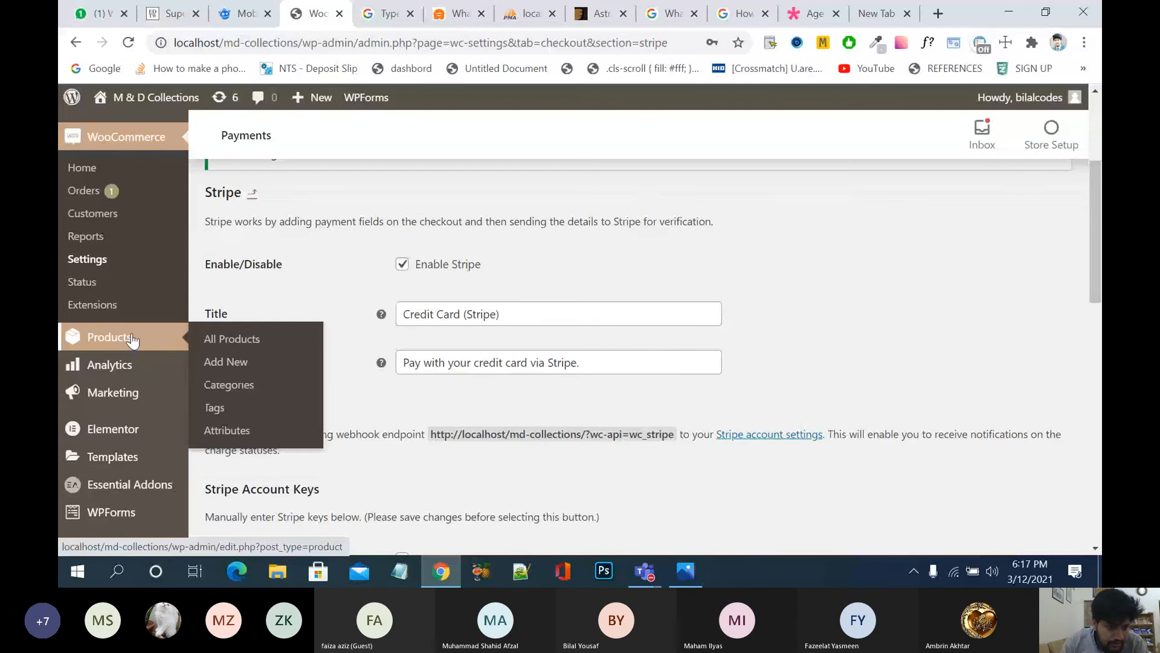
click(227, 430)
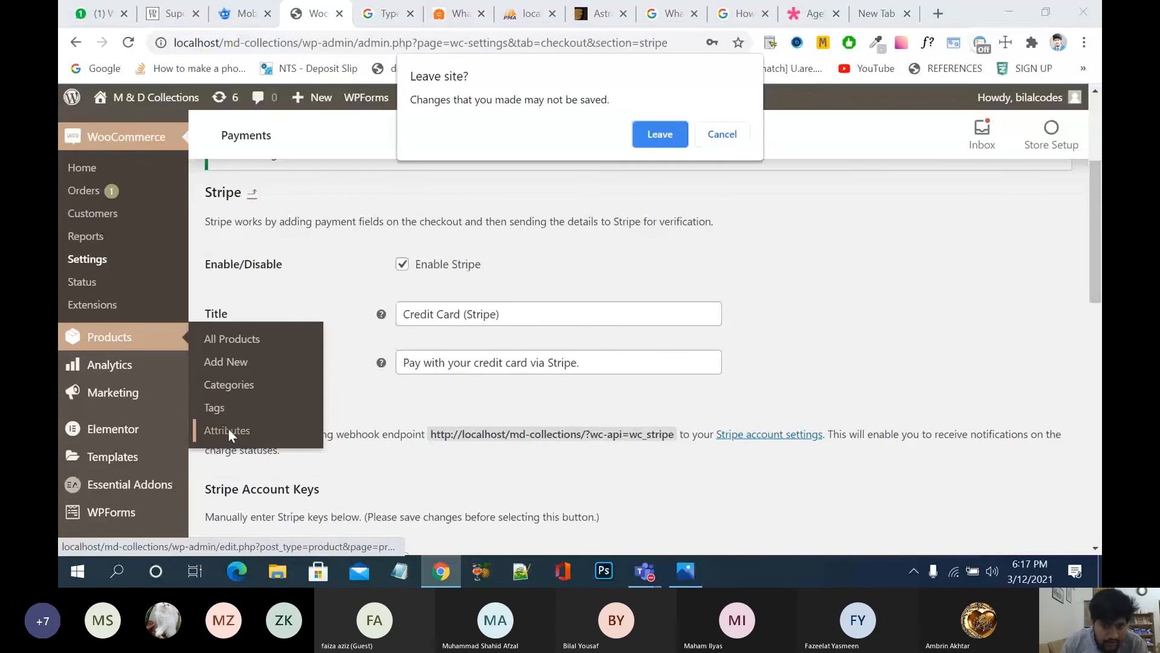
click(640, 133)
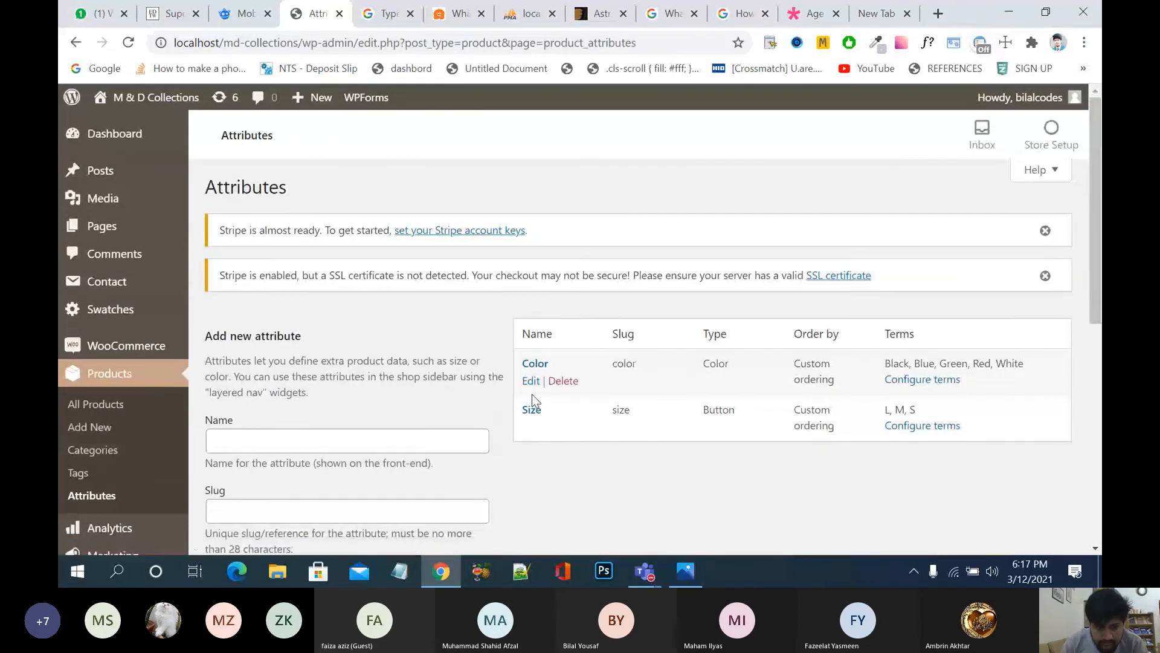
Step: Bring up the Teams meeting window and stop the meeting recording
scroll(532, 390, down, 1)
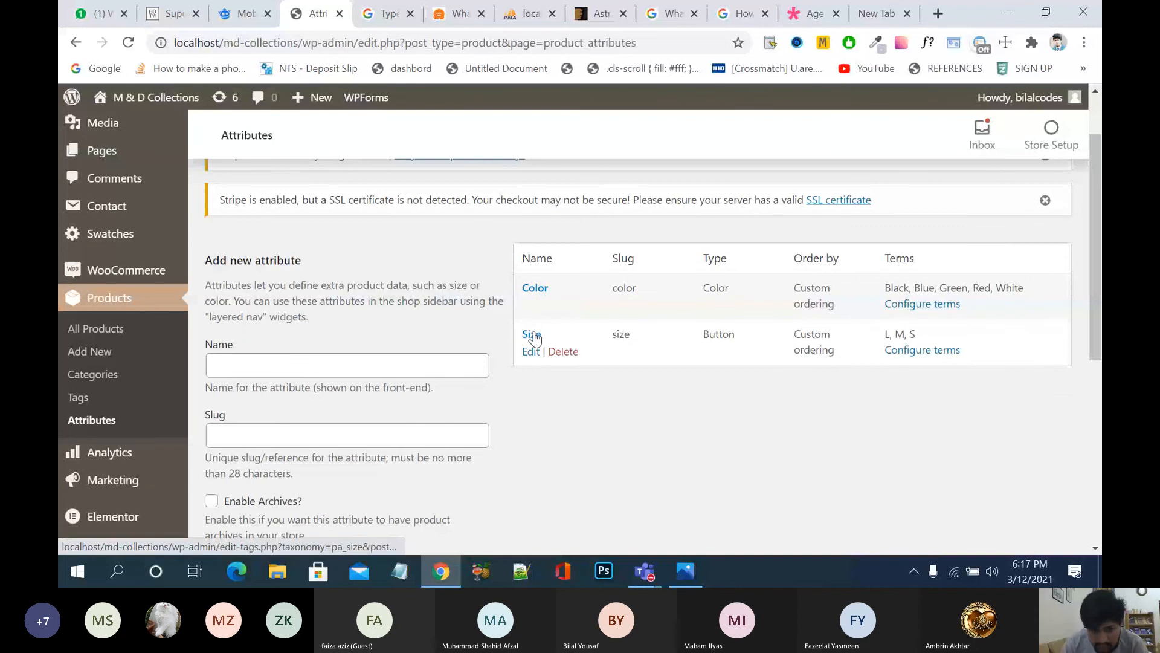
click(648, 574)
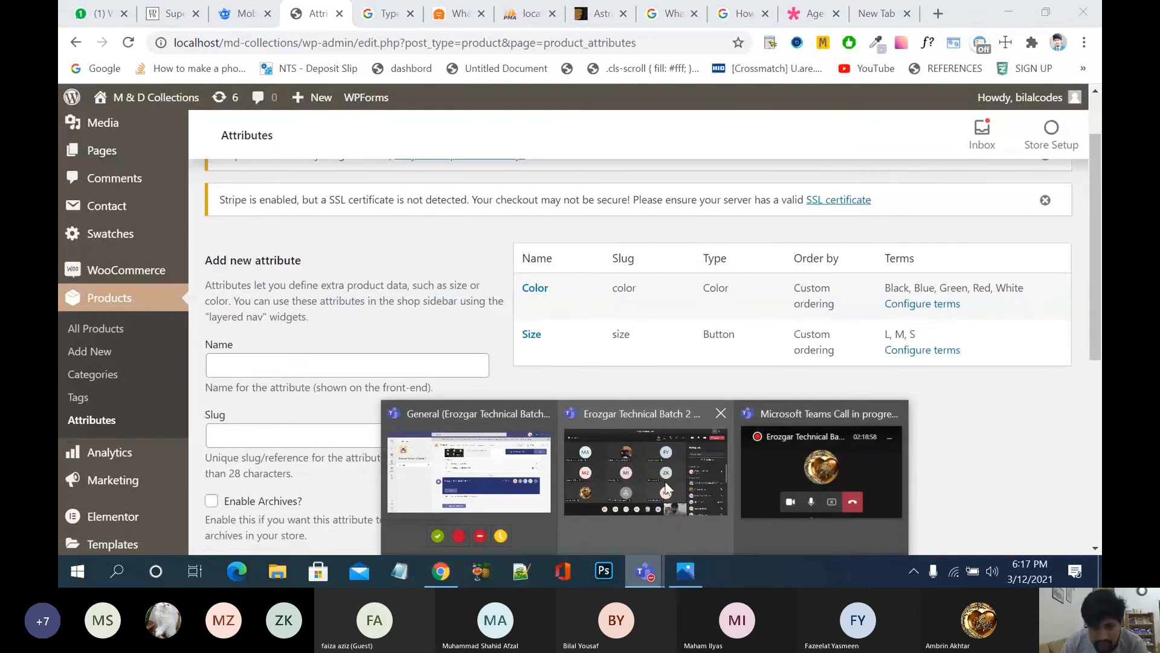
click(683, 502)
click(793, 102)
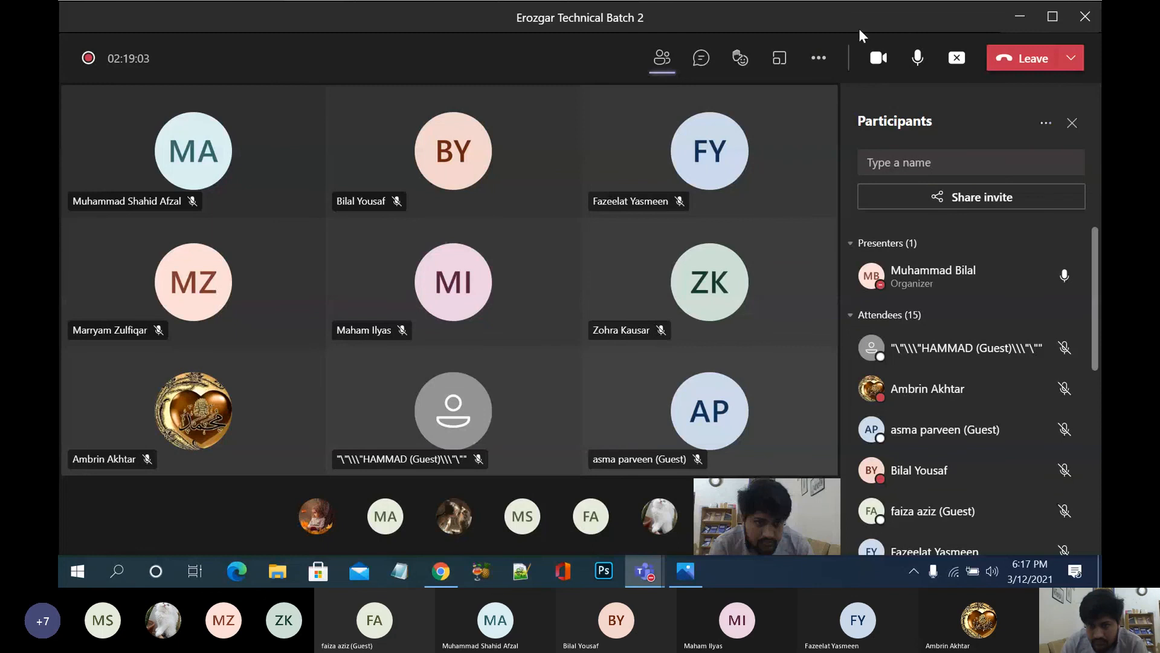
click(818, 59)
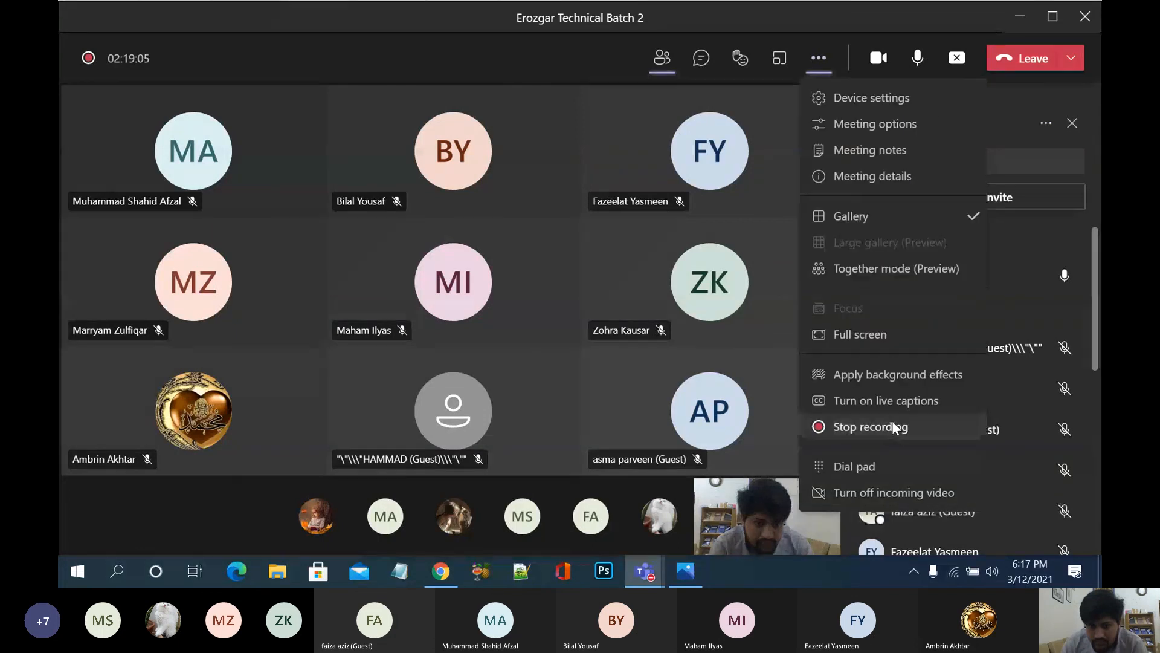